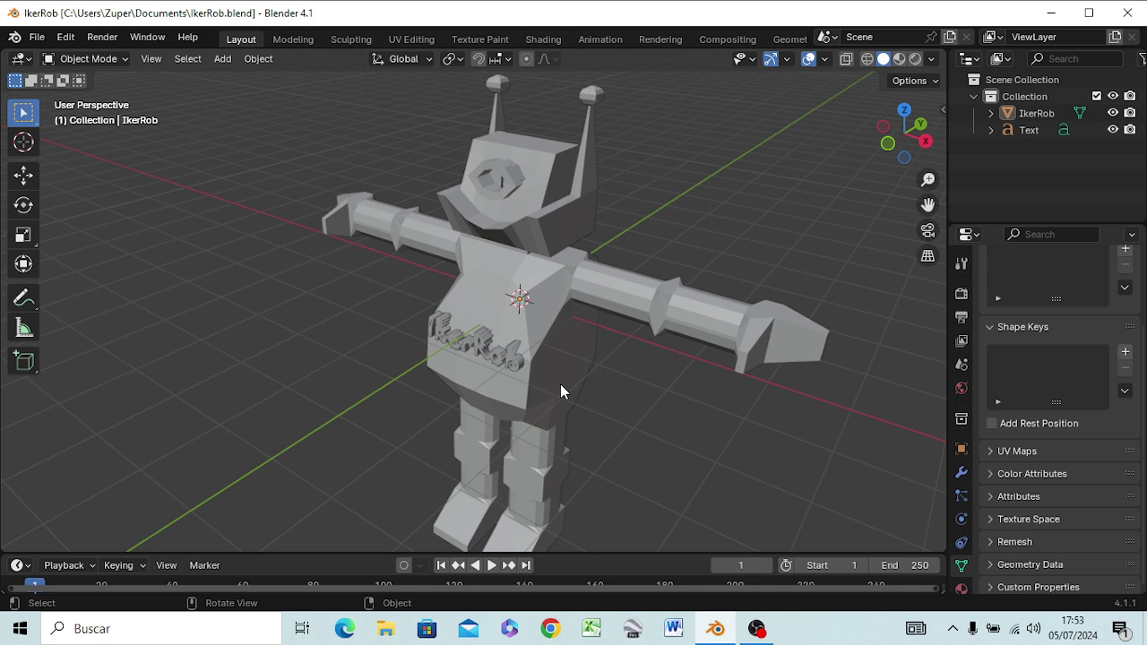
- Orbit and zoom around the robot to inspect it from the front and above
mouse_move(560, 383)
middle_down()
mouse_move(596, 284)
mouse_move(594, 314)
middle_up()
scroll(497, 345, up, 2)
scroll(490, 356, up, 2)
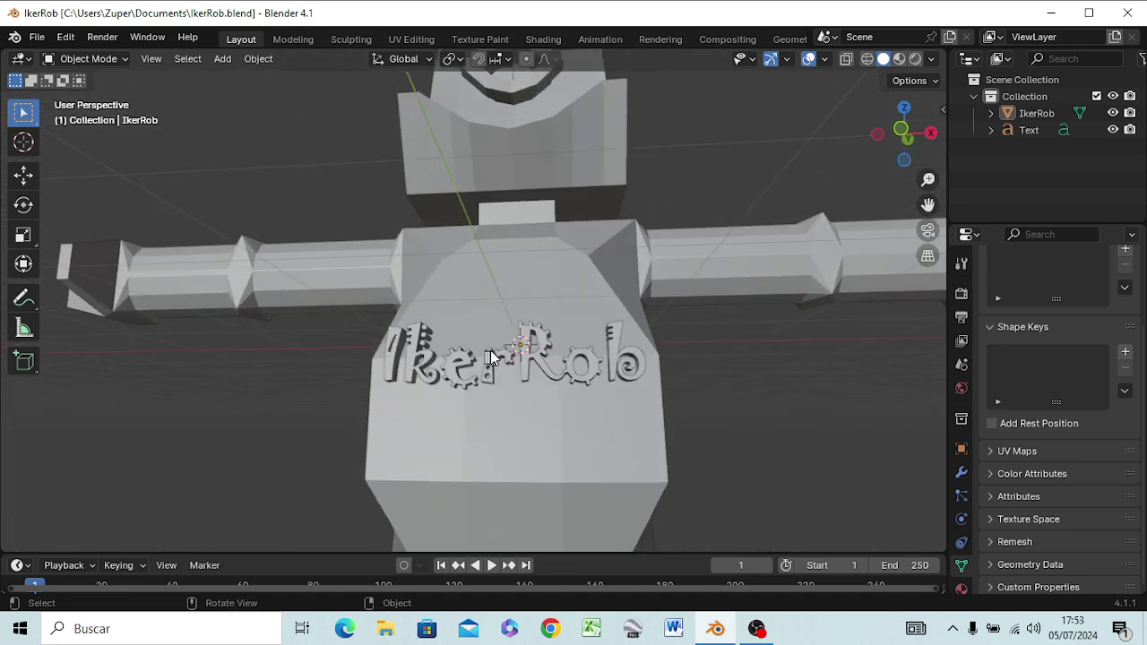
scroll(497, 359, down, 2)
scroll(508, 364, down, 2)
mouse_move(533, 367)
middle_down()
mouse_move(566, 489)
mouse_move(622, 404)
mouse_move(532, 417)
mouse_move(583, 443)
middle_up()
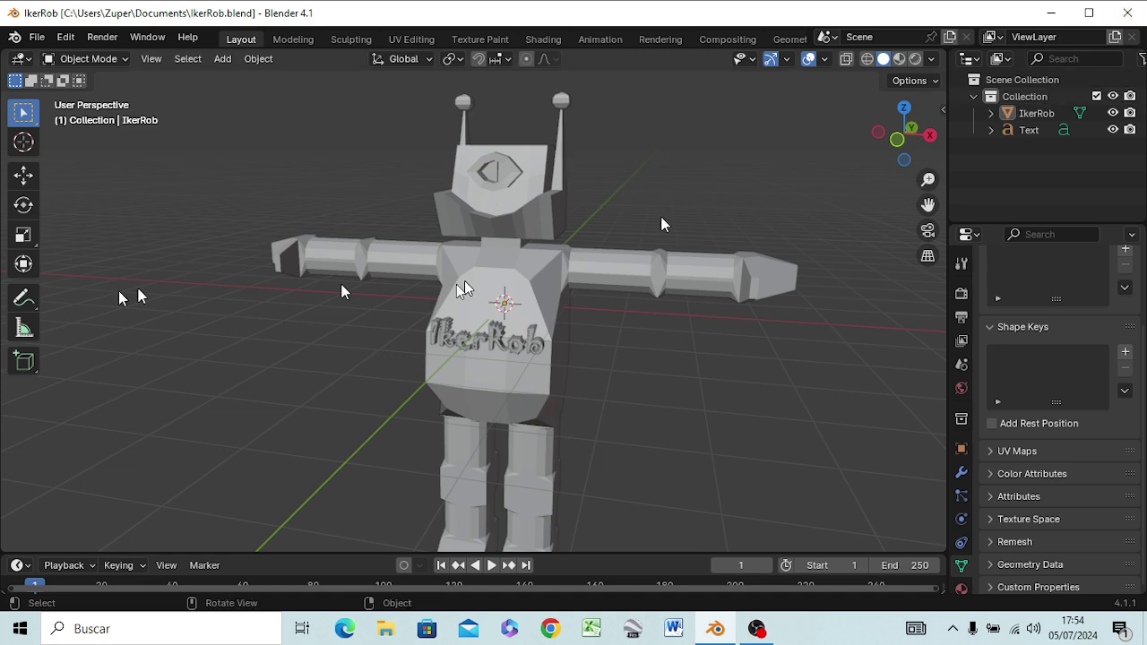
- Switch to Front Orthographic view (Numpad 1) and zoom out until the whole robot fits
key(KP_1)
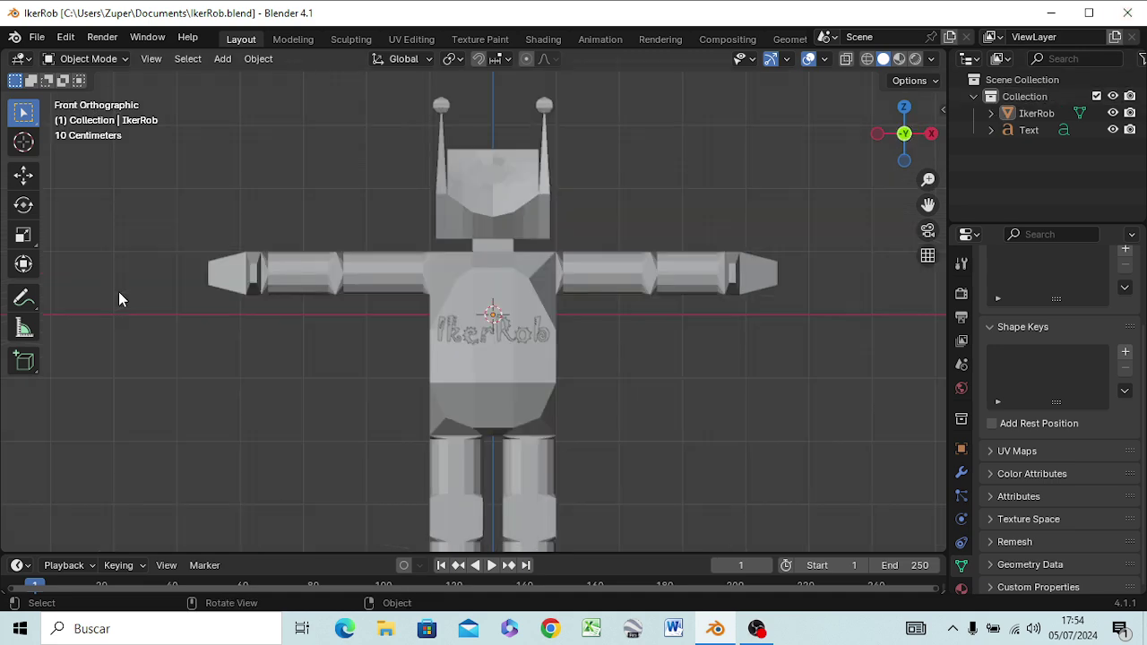
scroll(255, 354, down, 2)
scroll(256, 352, down, 1)
scroll(266, 356, down, 1)
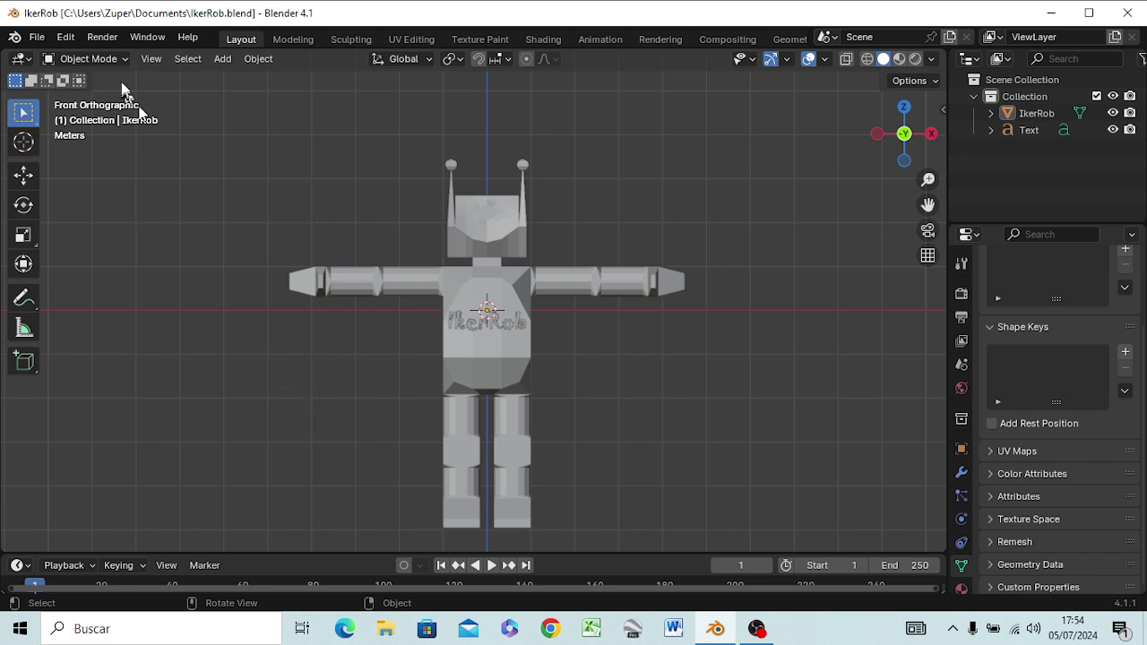
click(67, 37)
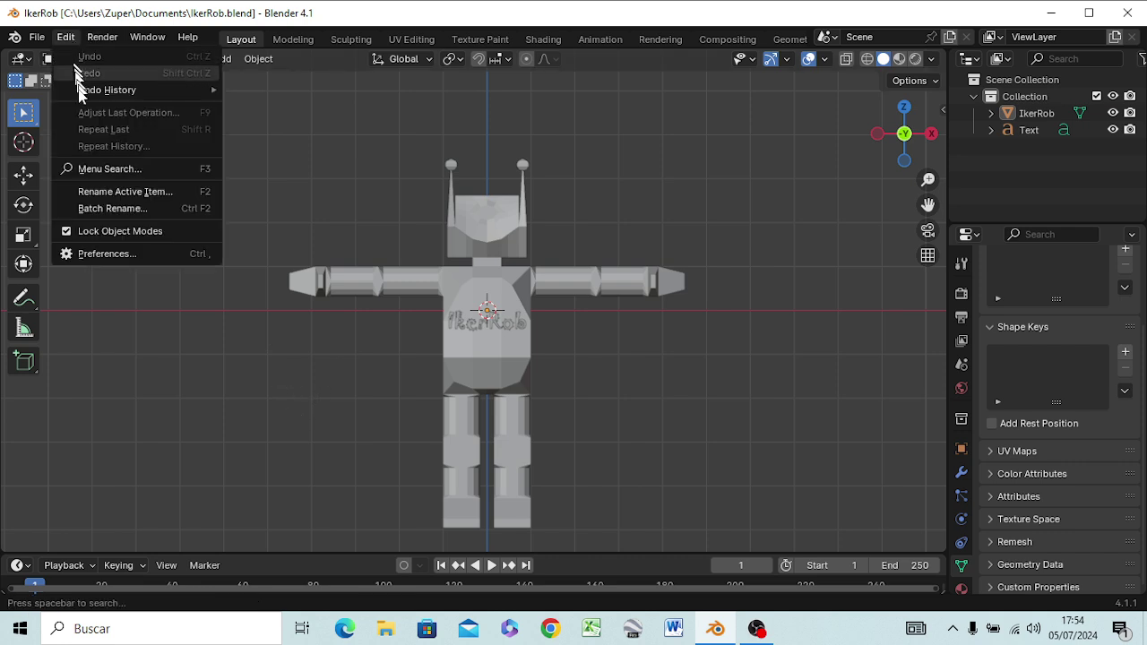
click(100, 254)
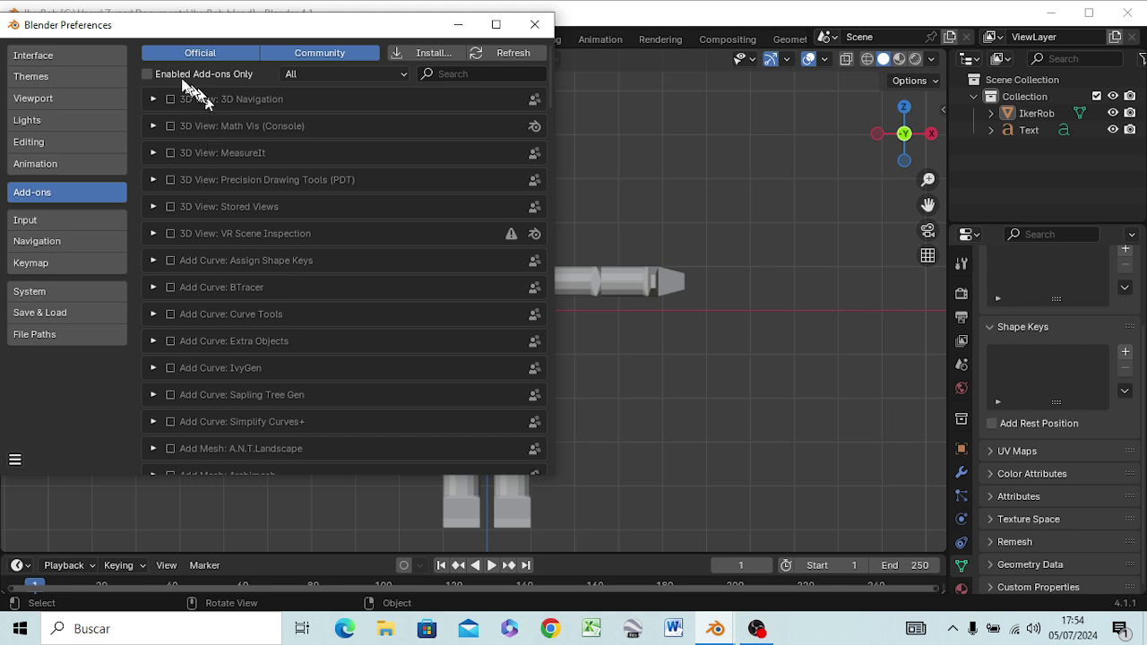
click(147, 74)
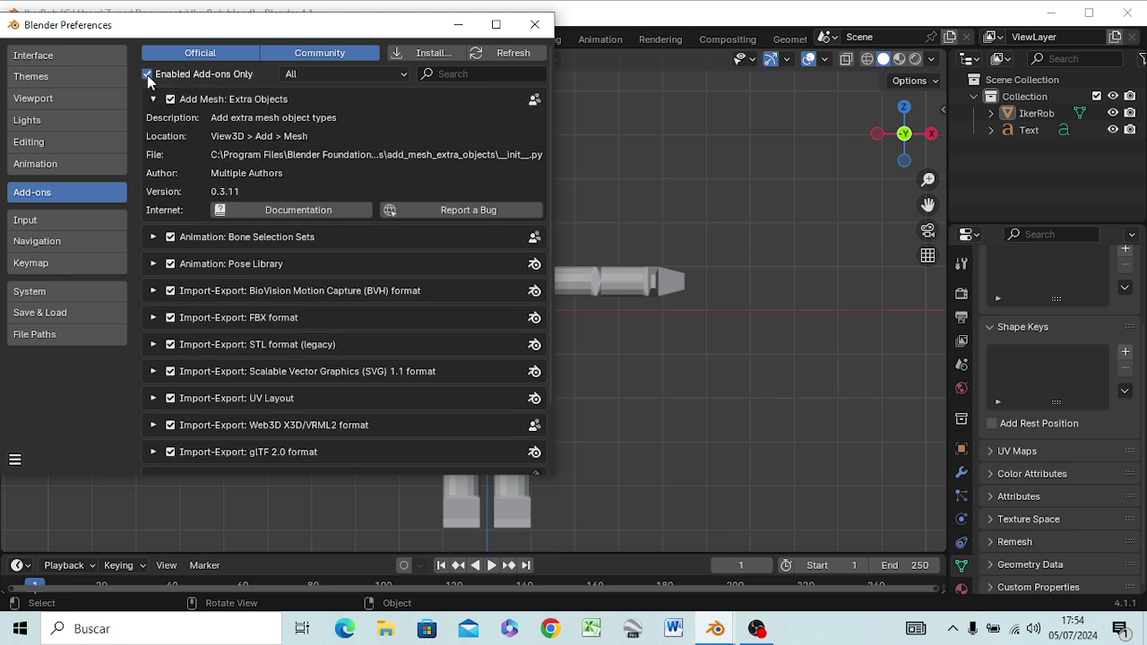
click(147, 74)
click(147, 75)
click(536, 25)
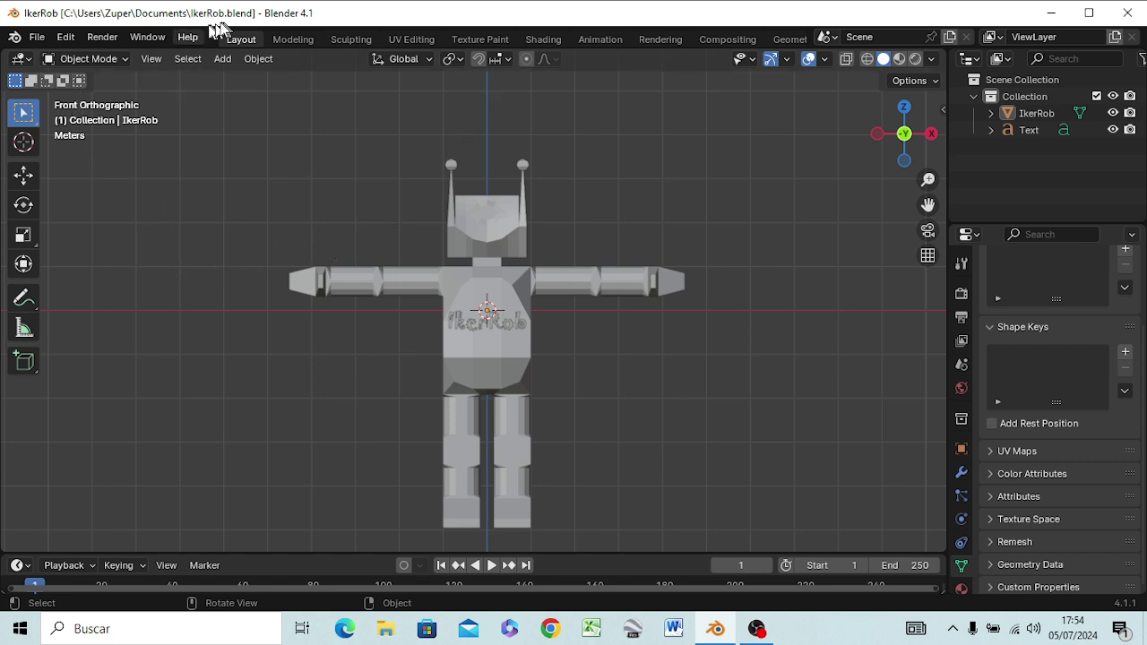
- Save the scene via File > Save As under the name IkerRobarticulado.blend
click(39, 37)
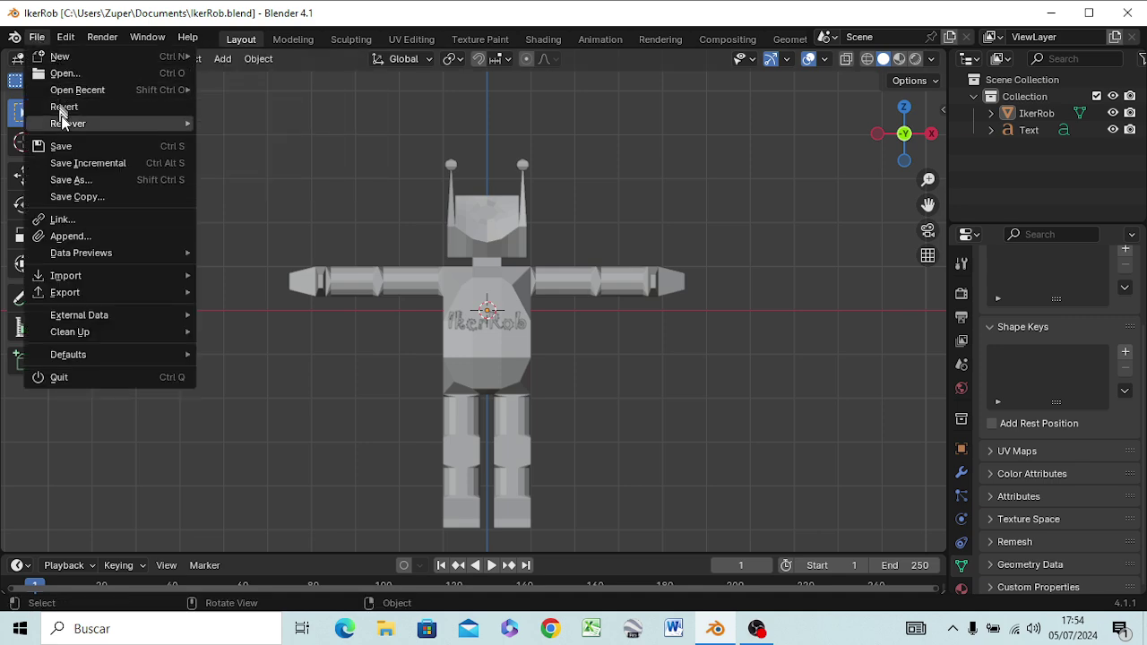
click(80, 181)
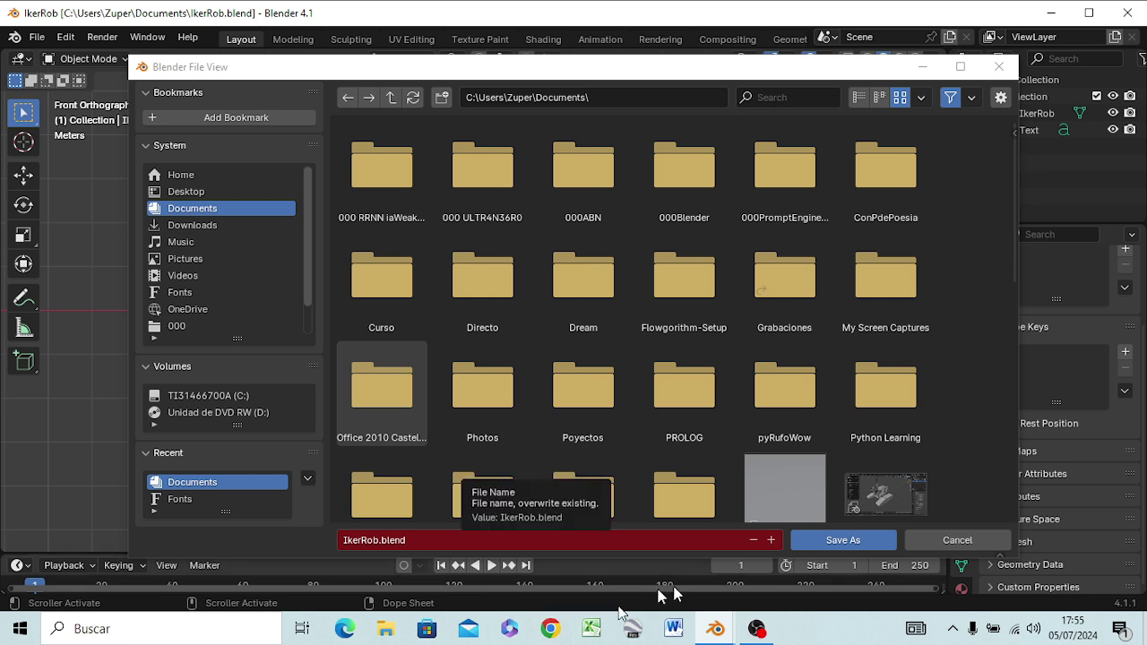
click(377, 539)
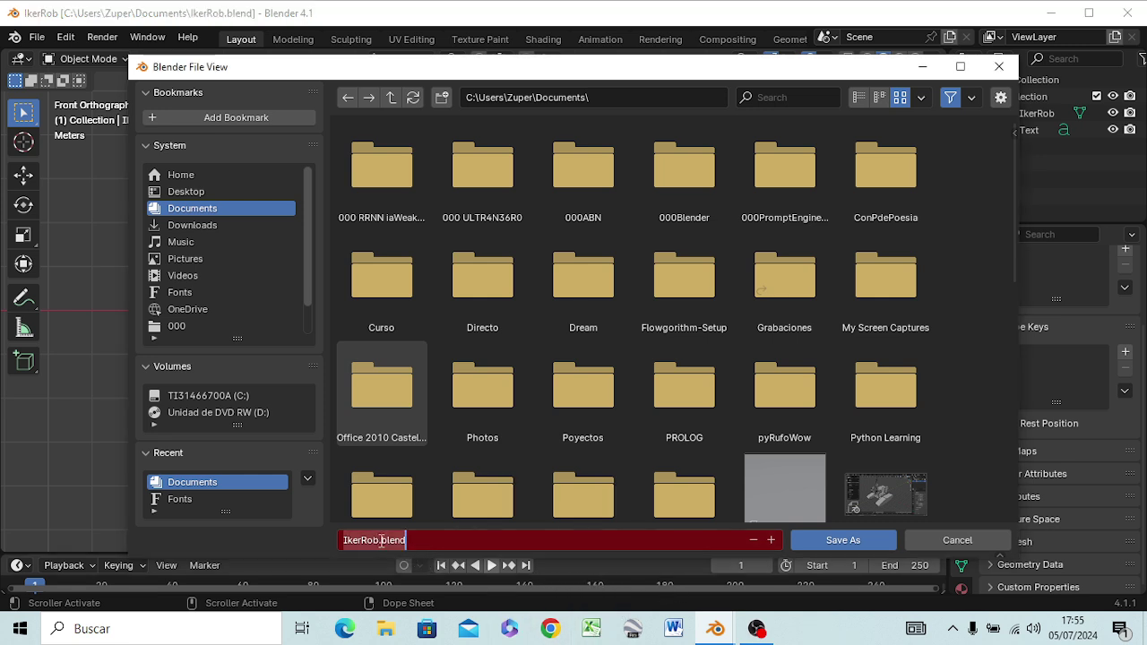
click(377, 540)
drag(378, 539, 406, 541)
key(Left)
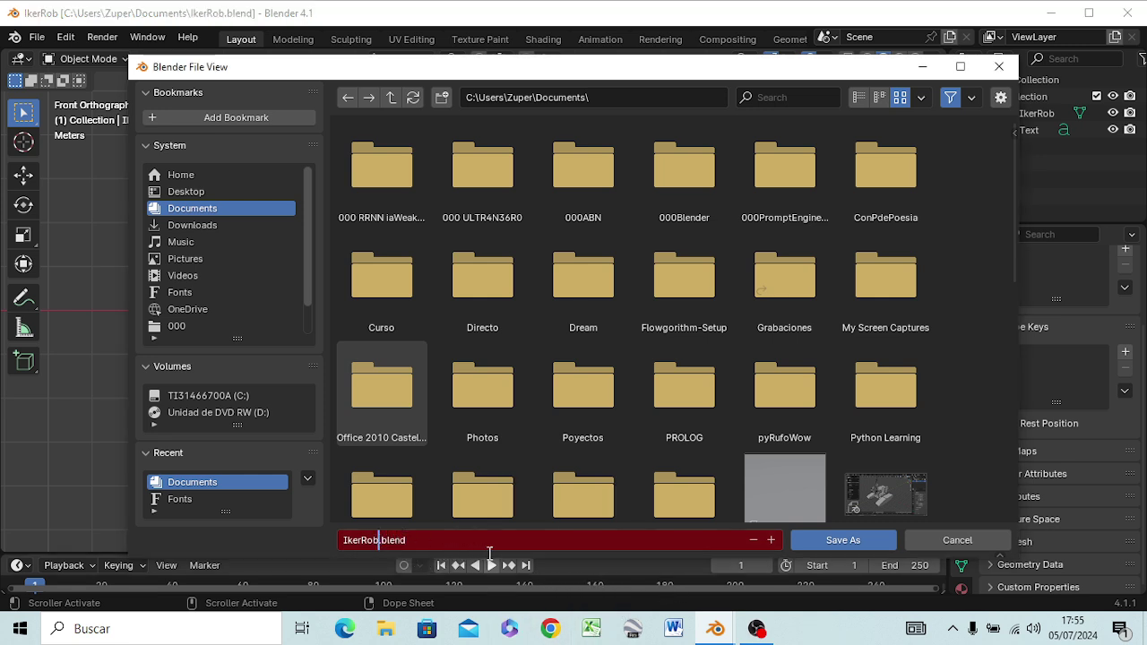
text(articu)
text(lado)
key(Return)
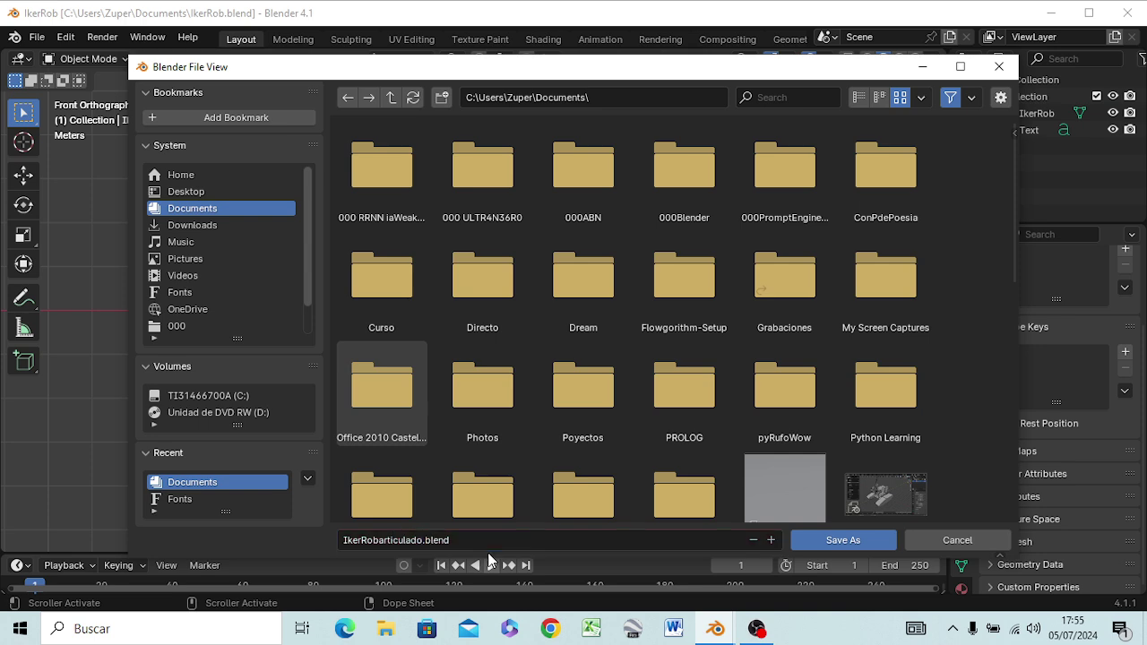
click(838, 542)
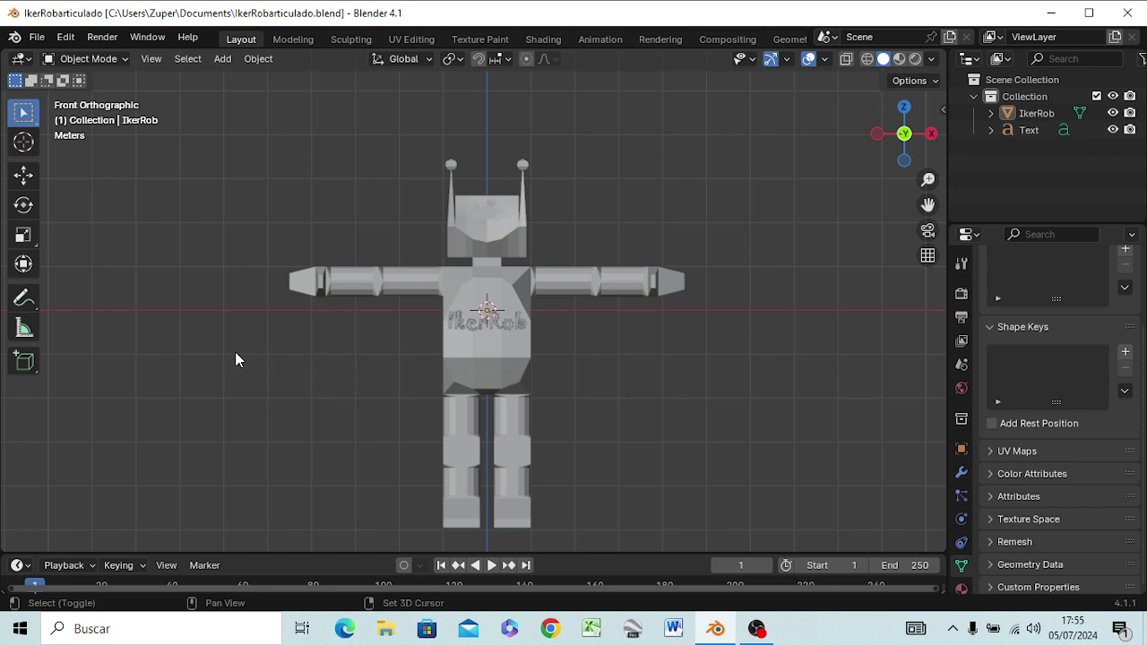
- Add an Armature and check In Front under its Viewport Display settings
key(shift+a)
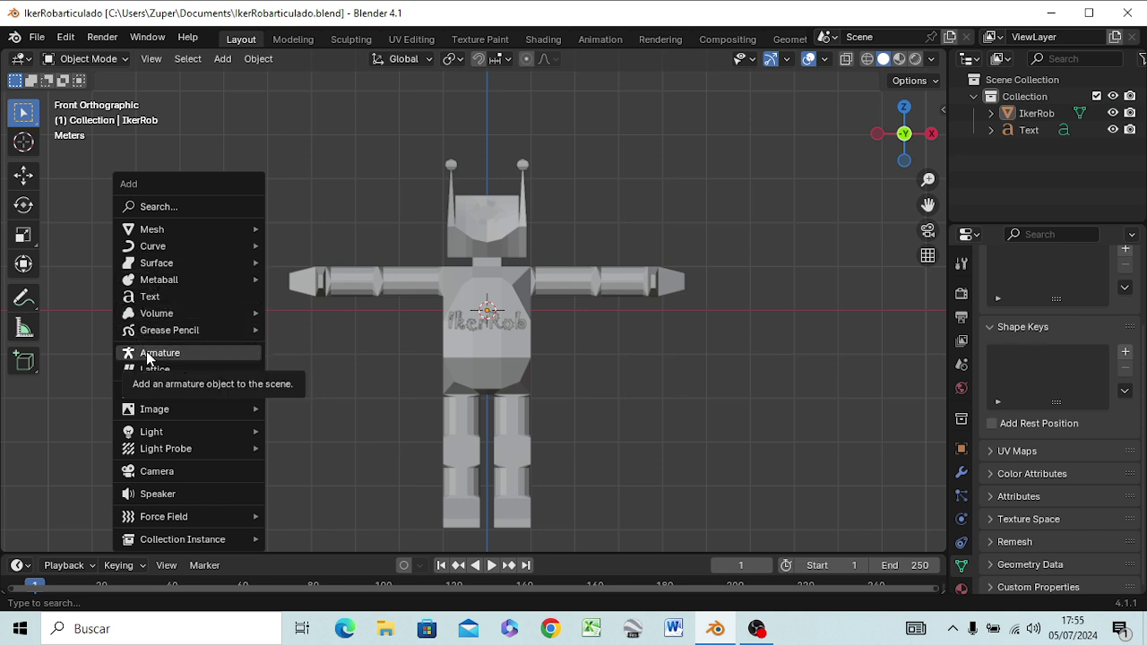
click(148, 355)
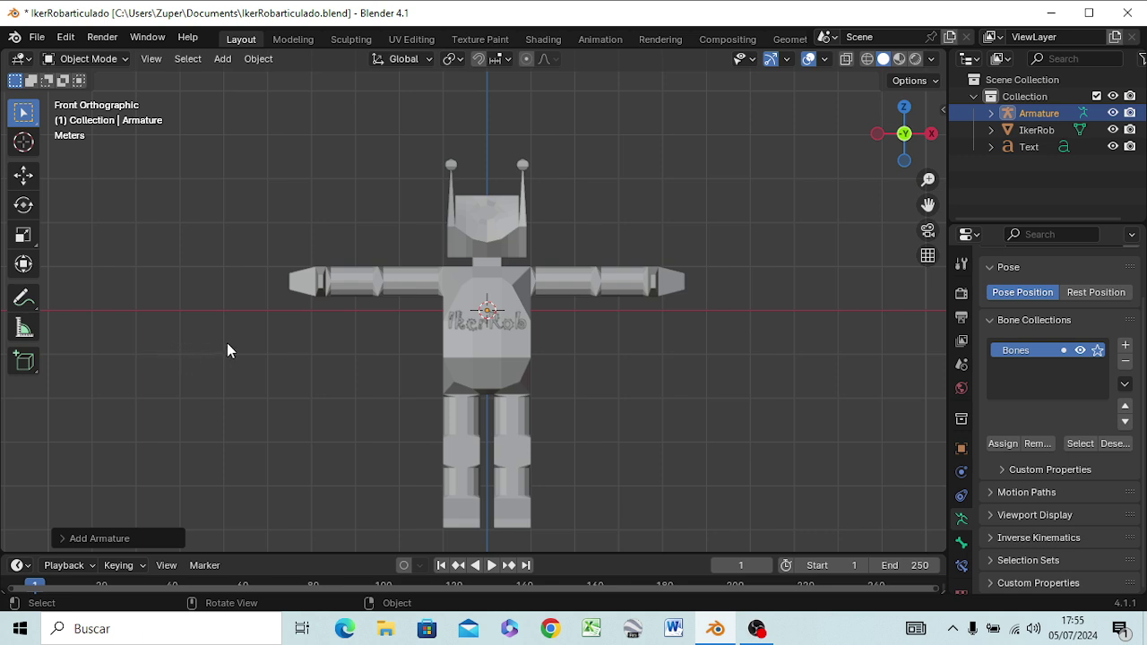
click(1002, 514)
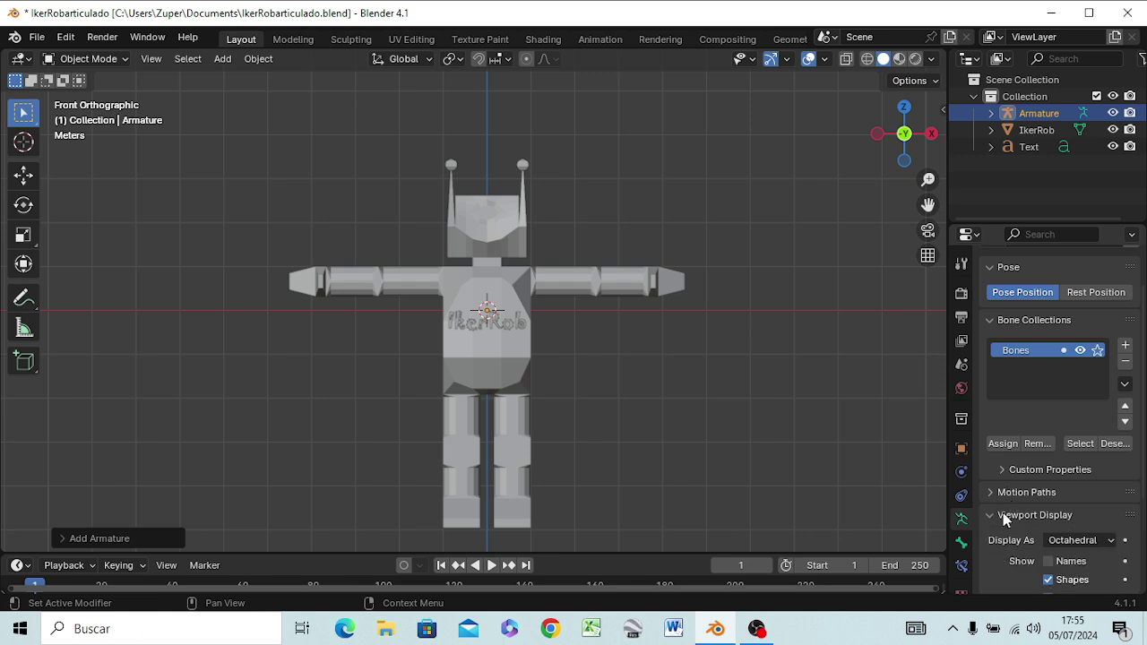
scroll(1065, 530, down, 1)
scroll(1071, 527, down, 2)
scroll(1066, 515, down, 1)
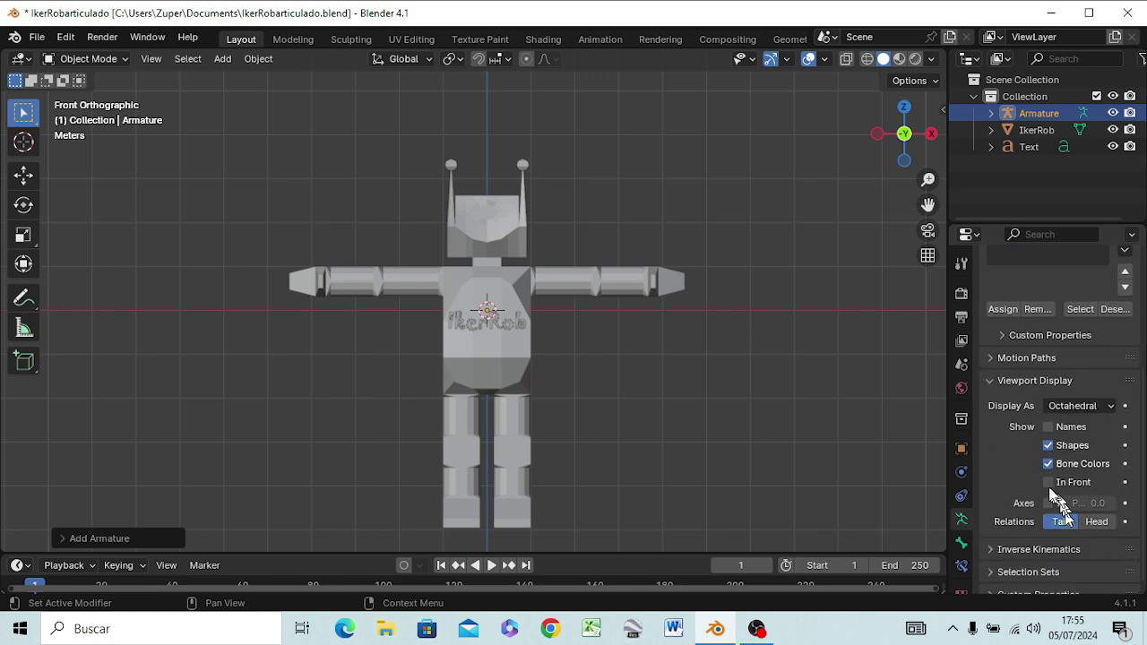
click(1048, 483)
mouse_move(529, 345)
middle_down()
mouse_move(580, 378)
mouse_move(249, 409)
mouse_move(384, 410)
mouse_move(479, 384)
mouse_move(635, 384)
mouse_move(538, 492)
mouse_move(548, 70)
mouse_move(568, 404)
mouse_move(575, 371)
mouse_move(525, 369)
mouse_move(596, 369)
mouse_move(567, 375)
mouse_move(577, 376)
middle_up()
key(KP_1)
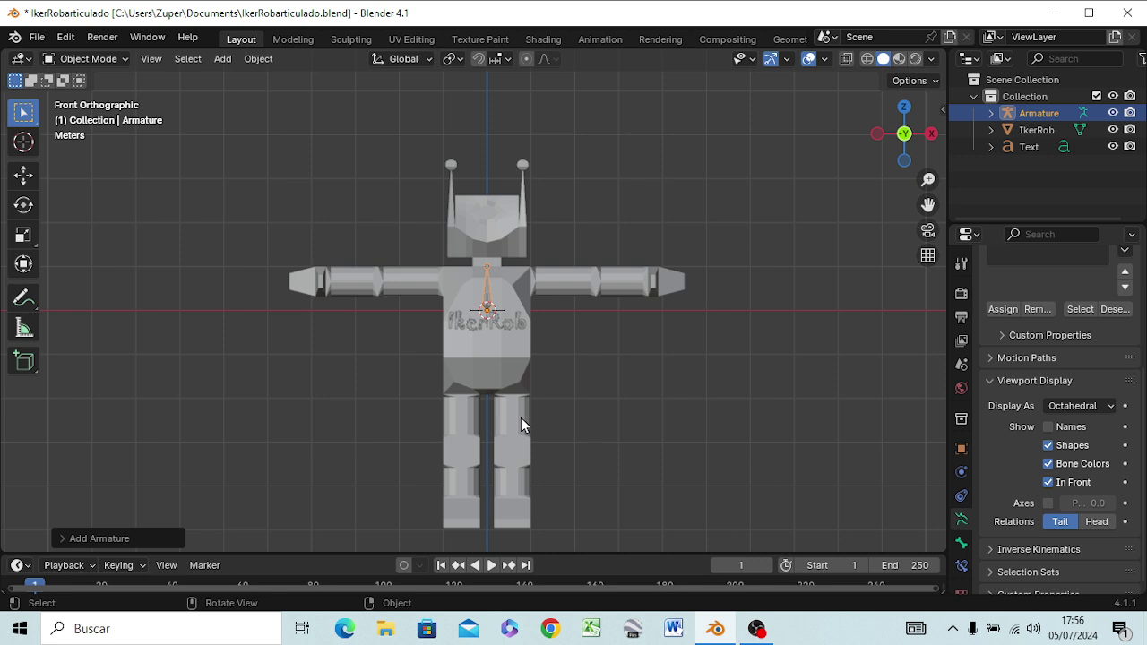
- Move the bone straight down along Z to the robot's hips
key(g)
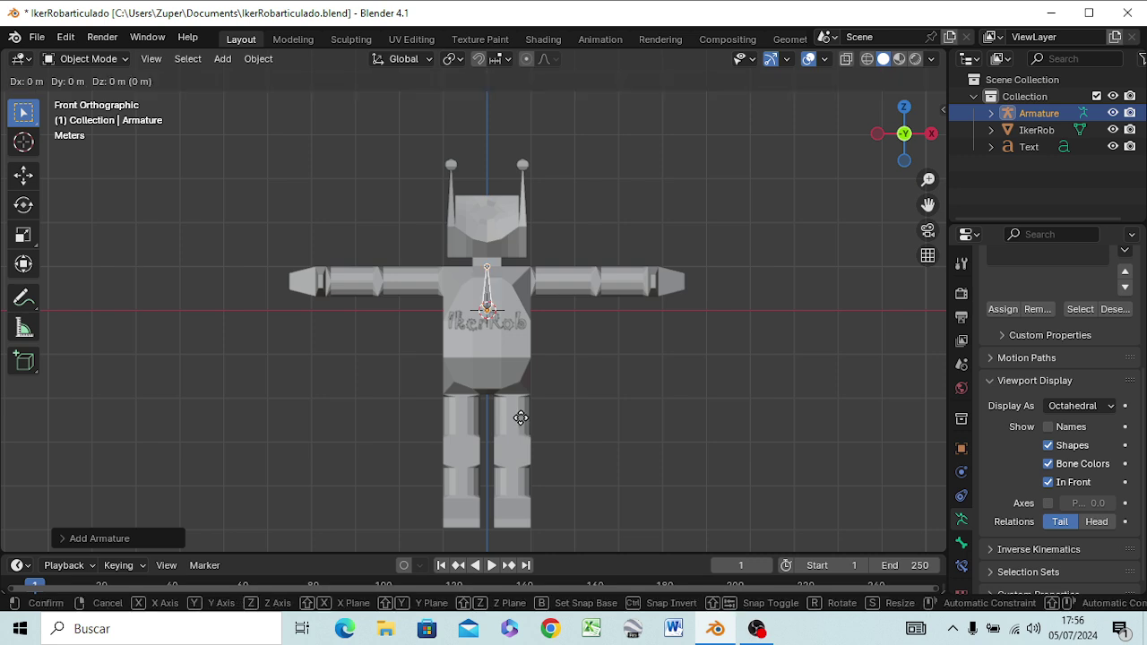
key(z)
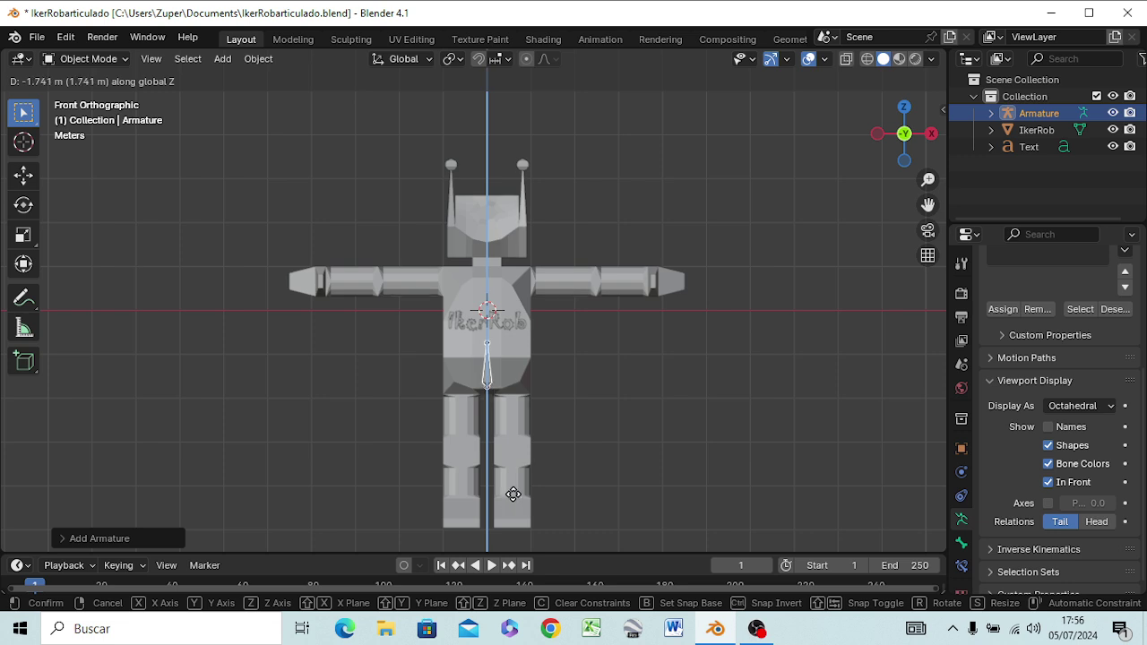
click(512, 494)
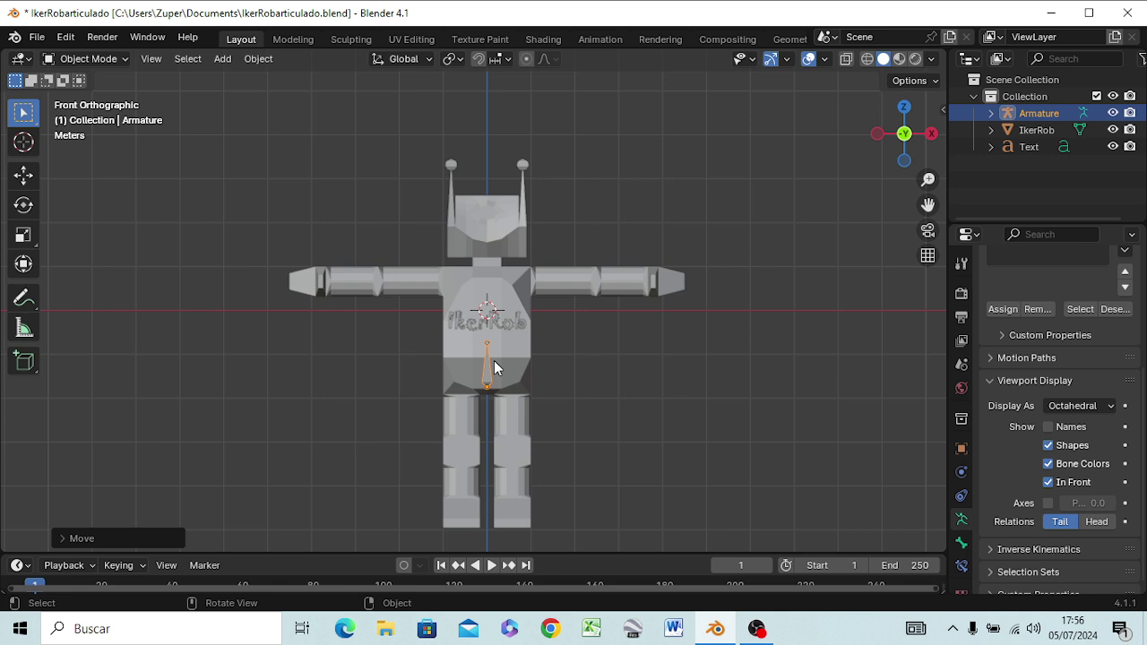
- Scale the bone up about 4.44 times so it reaches the robot's head
key(s)
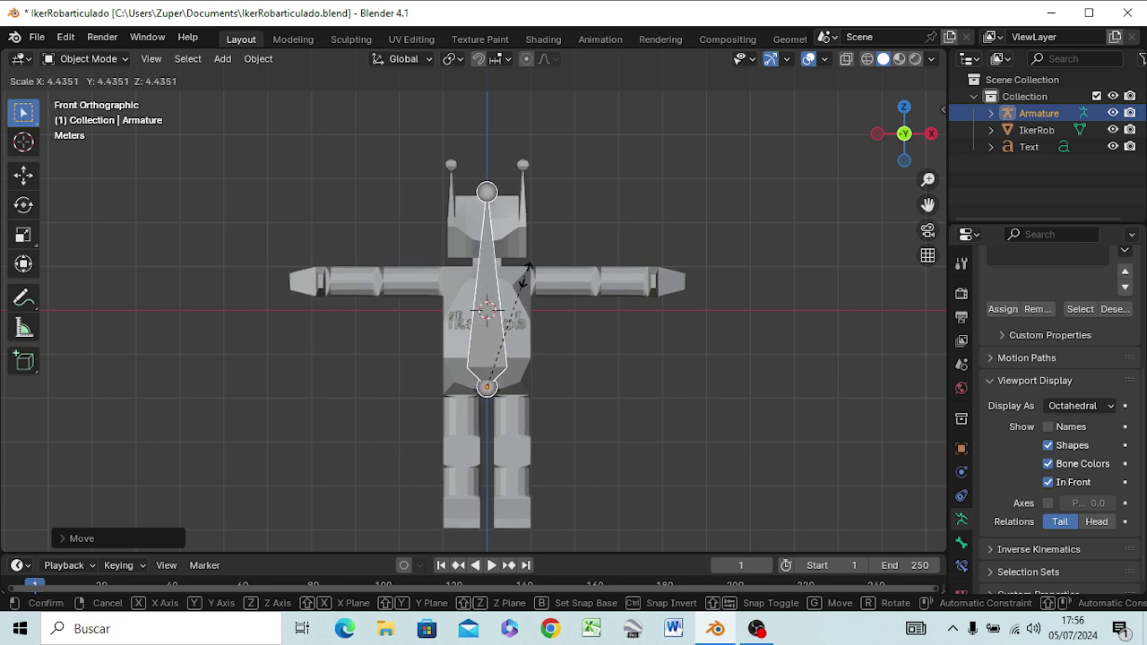
click(525, 278)
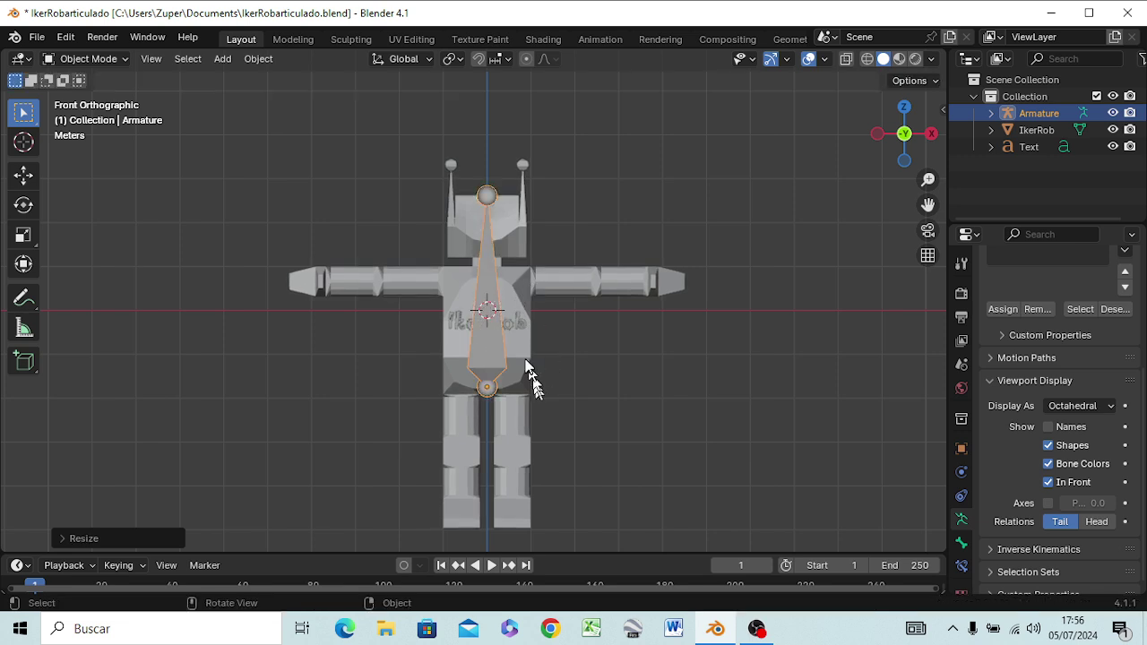
mouse_move(492, 341)
middle_down()
mouse_move(377, 434)
mouse_move(556, 401)
middle_up()
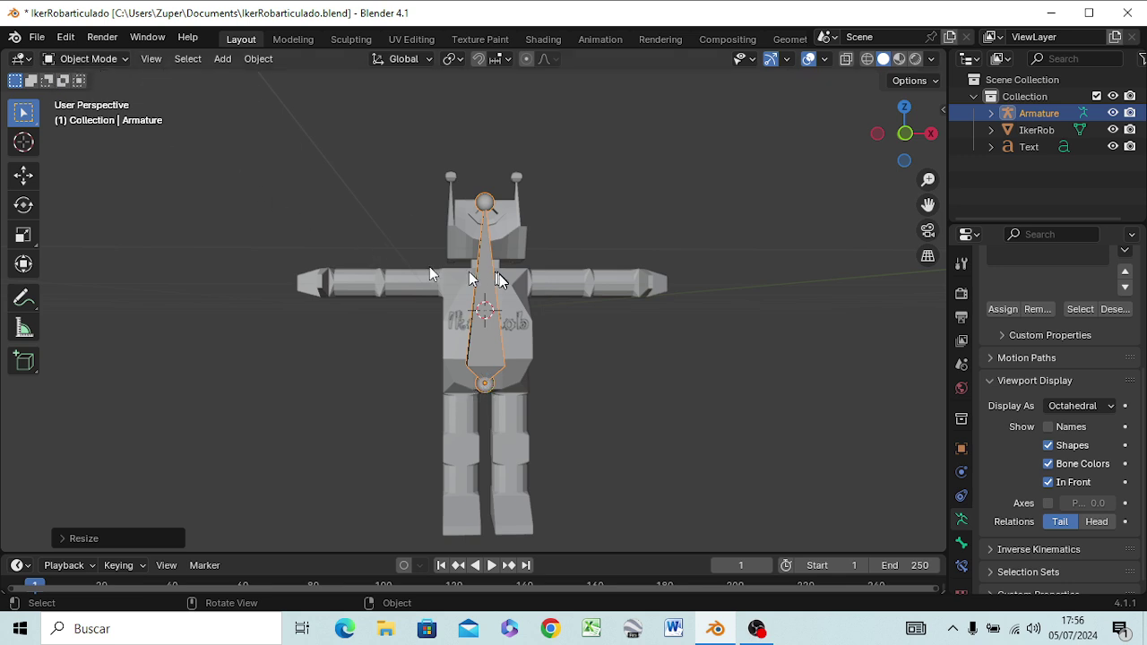
- Enter Edit Mode on the armature and select its bone in front view
key(Tab)
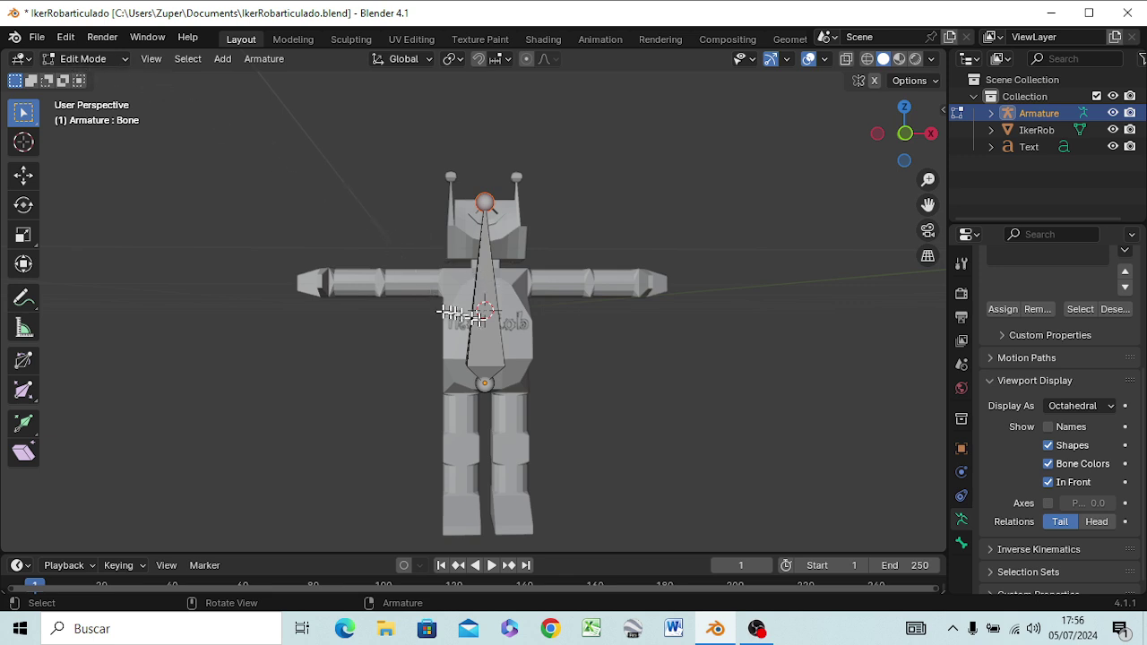
key(KP_1)
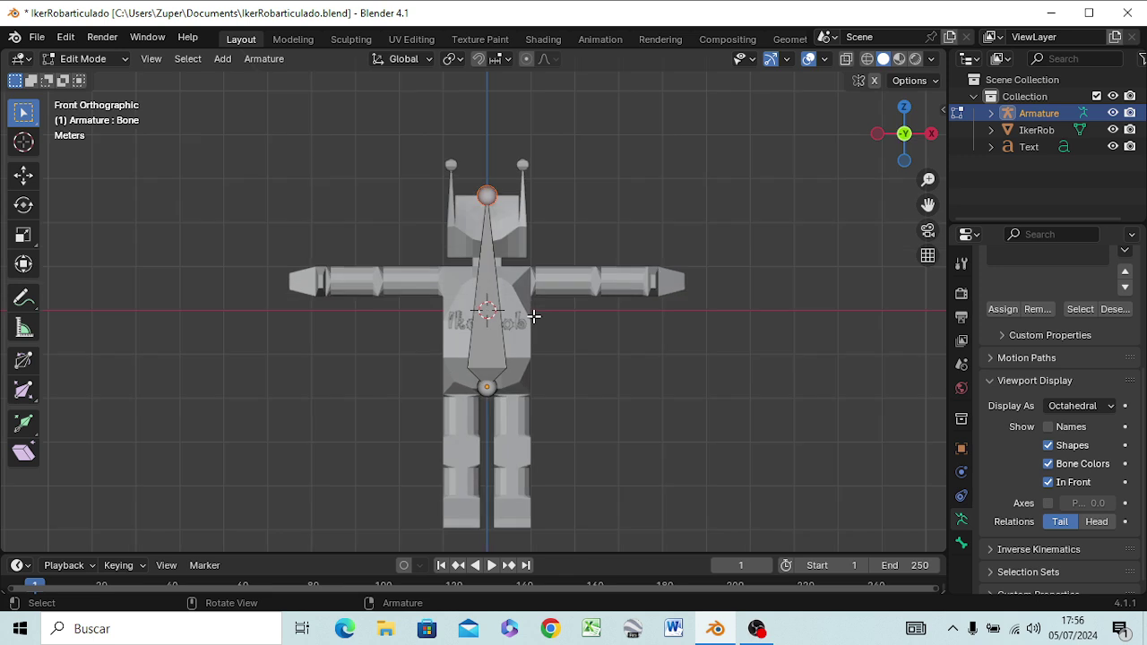
click(491, 325)
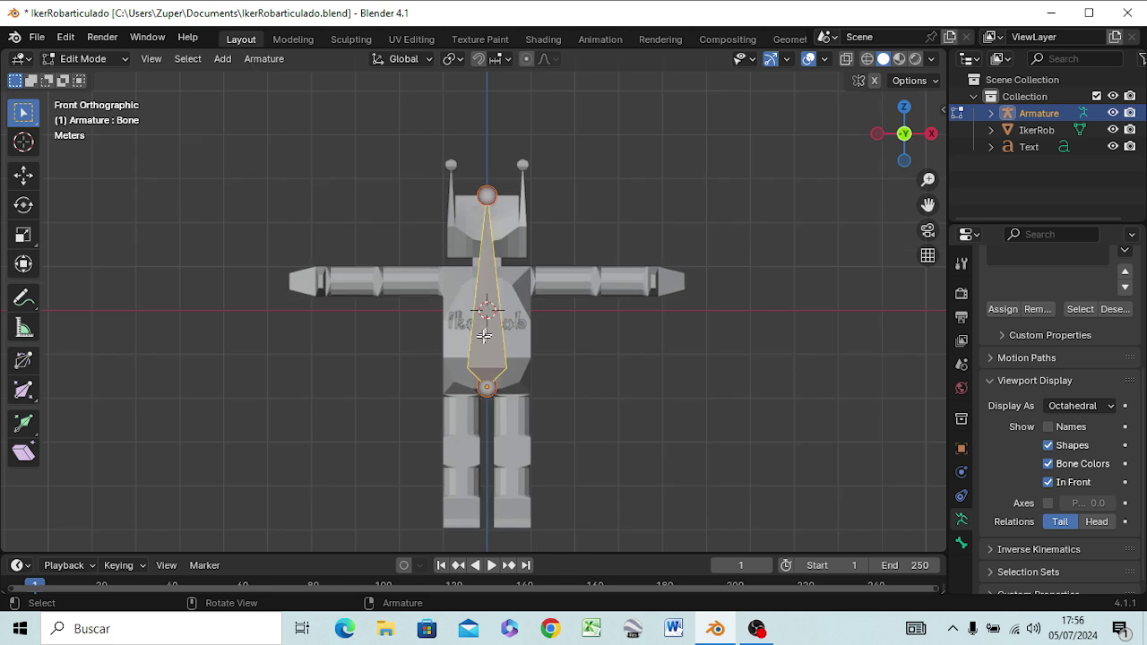
- Subdivide the spine bone and raise Number of Cuts to 3
right_click(483, 336)
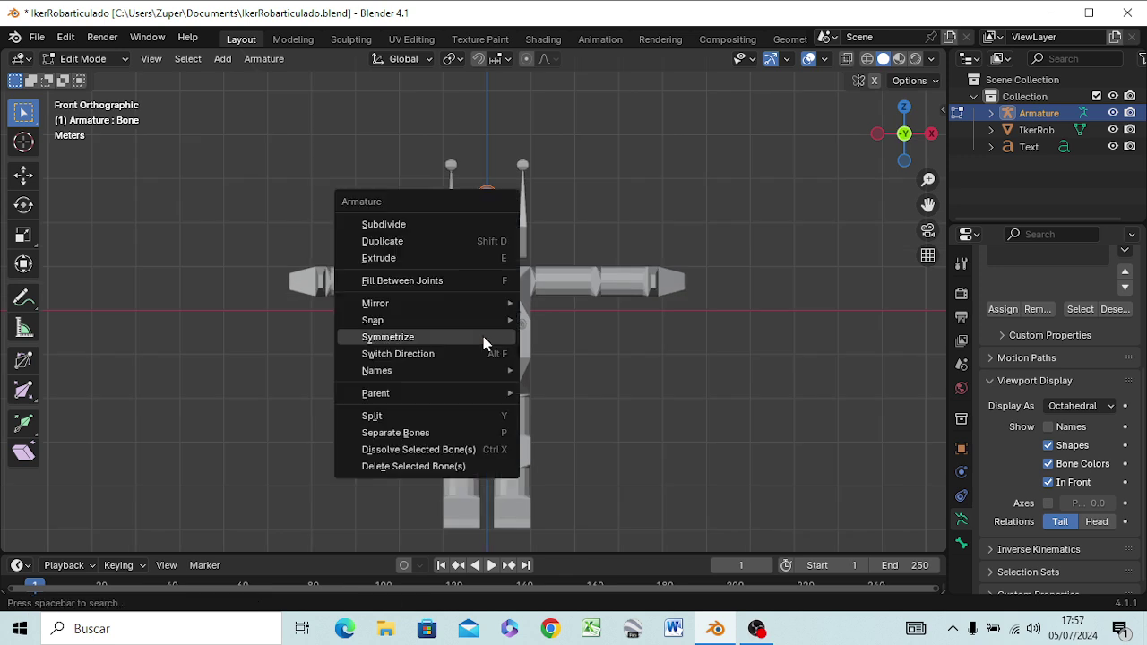
click(446, 232)
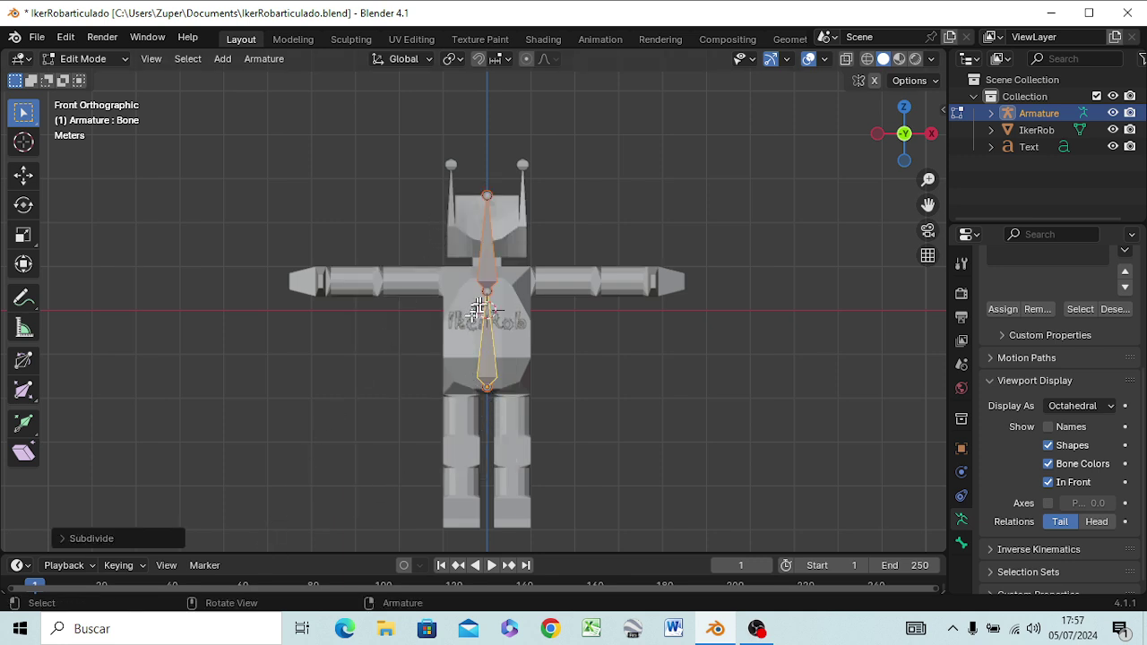
click(60, 538)
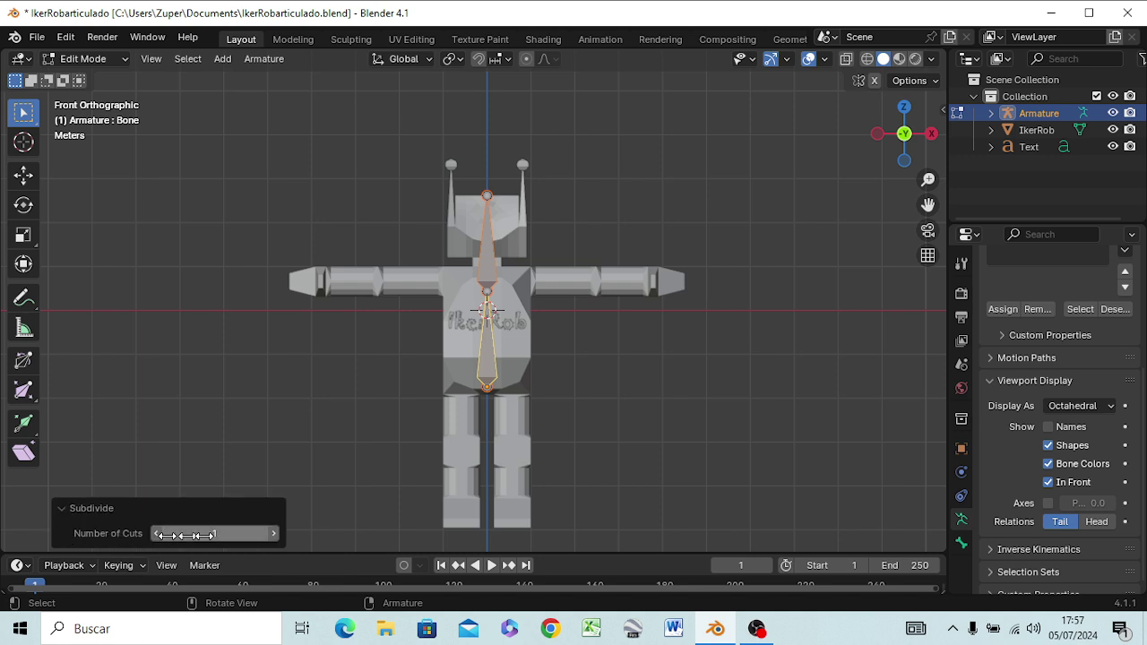
click(273, 534)
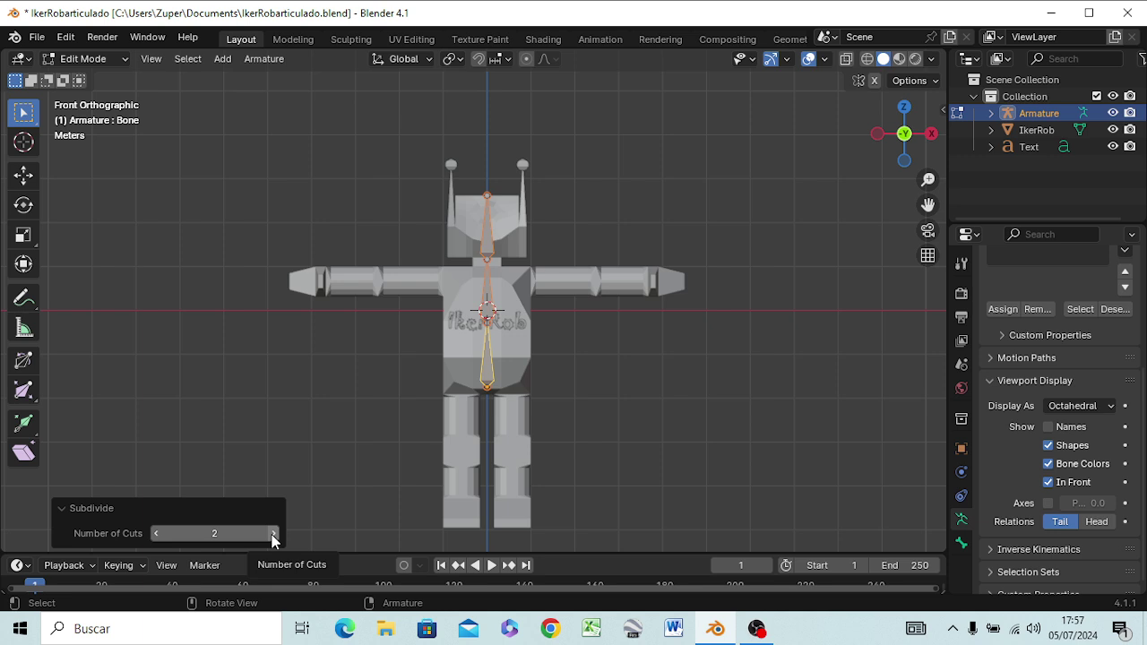
click(272, 534)
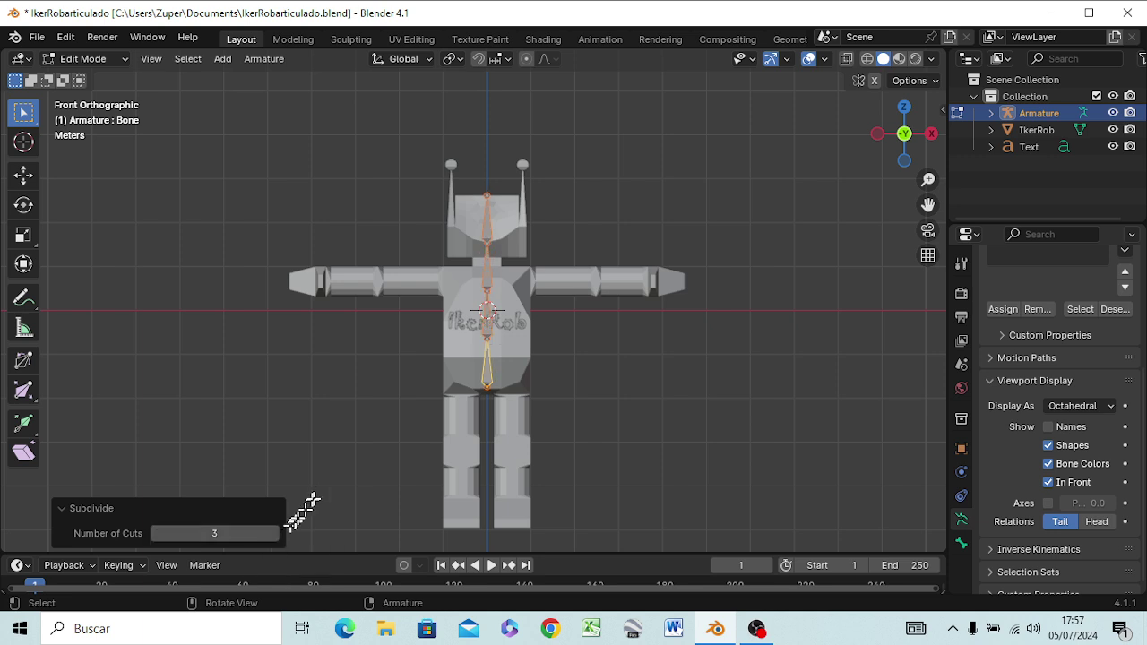
- Reduce the subdivision to 2 cuts, leaving three spine bones, and deselect them
click(156, 533)
click(238, 438)
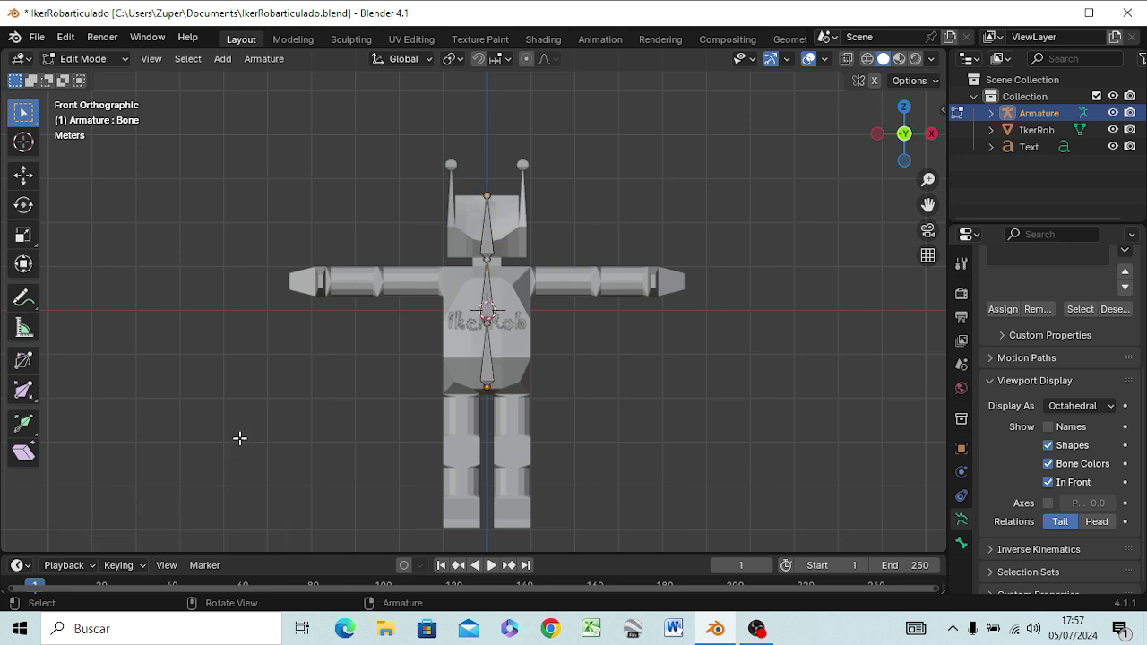
scroll(521, 344, up, 1)
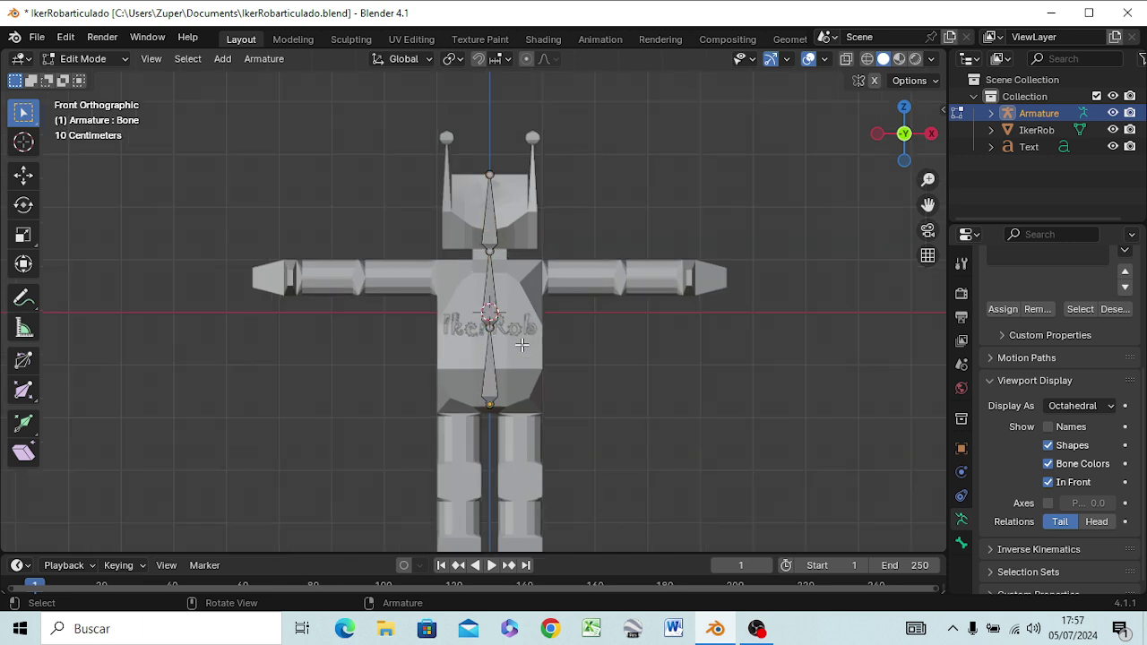
scroll(522, 345, up, 1)
scroll(512, 353, up, 1)
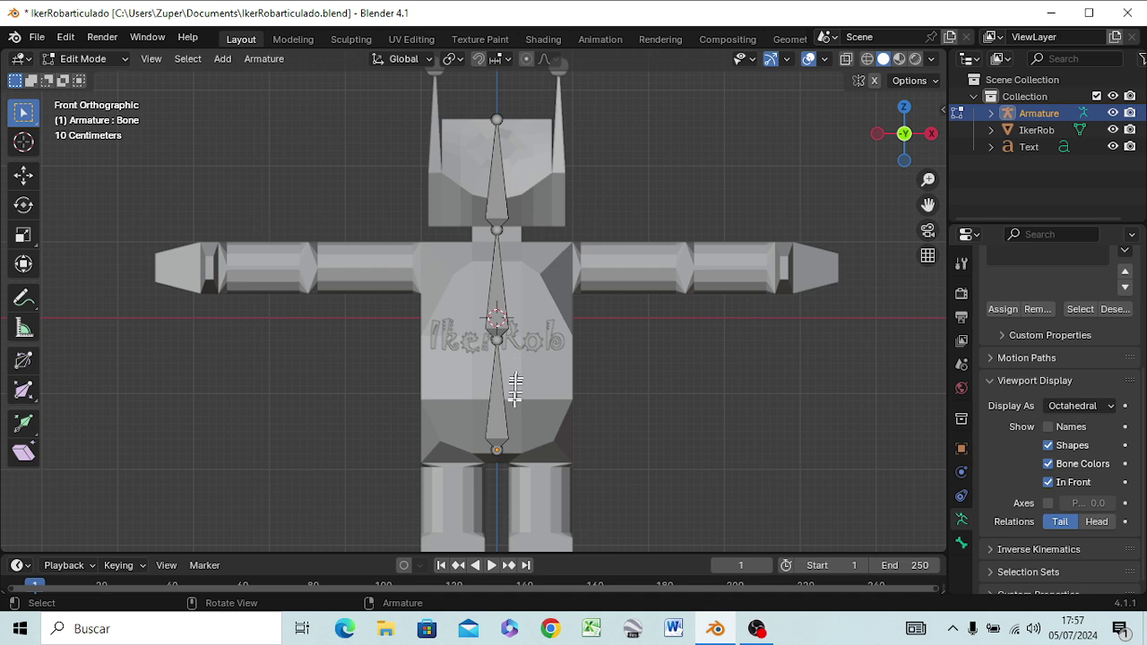
click(496, 449)
- Lower the neck joint about 0.144 m along Z and start extruding a bone from it
click(497, 231)
key(g)
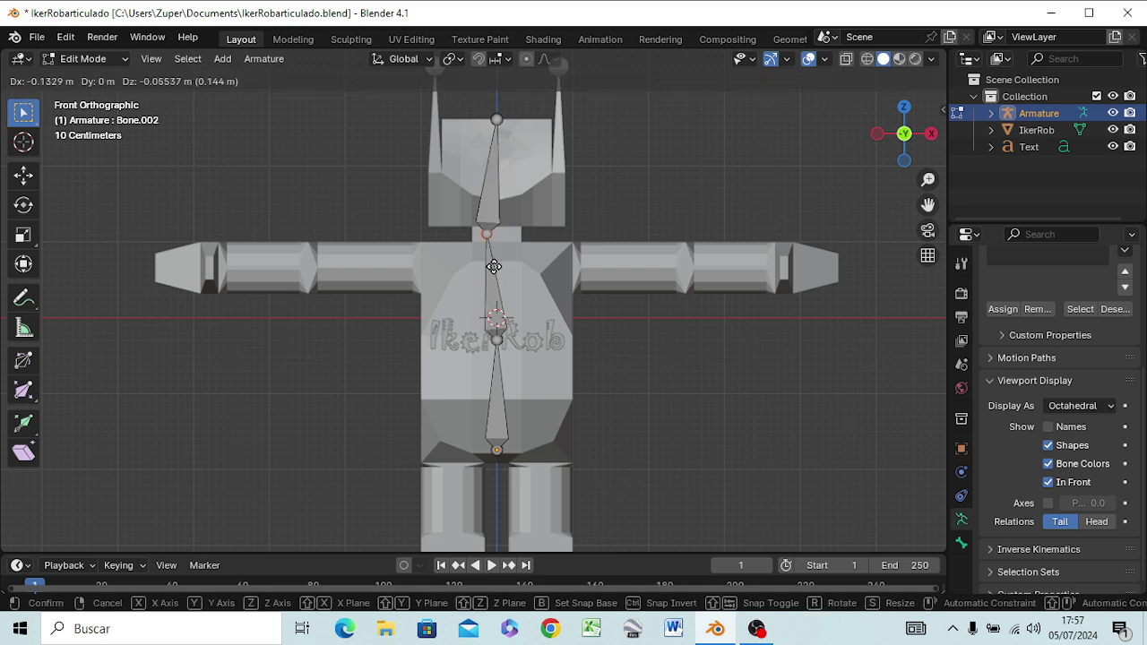
key(z)
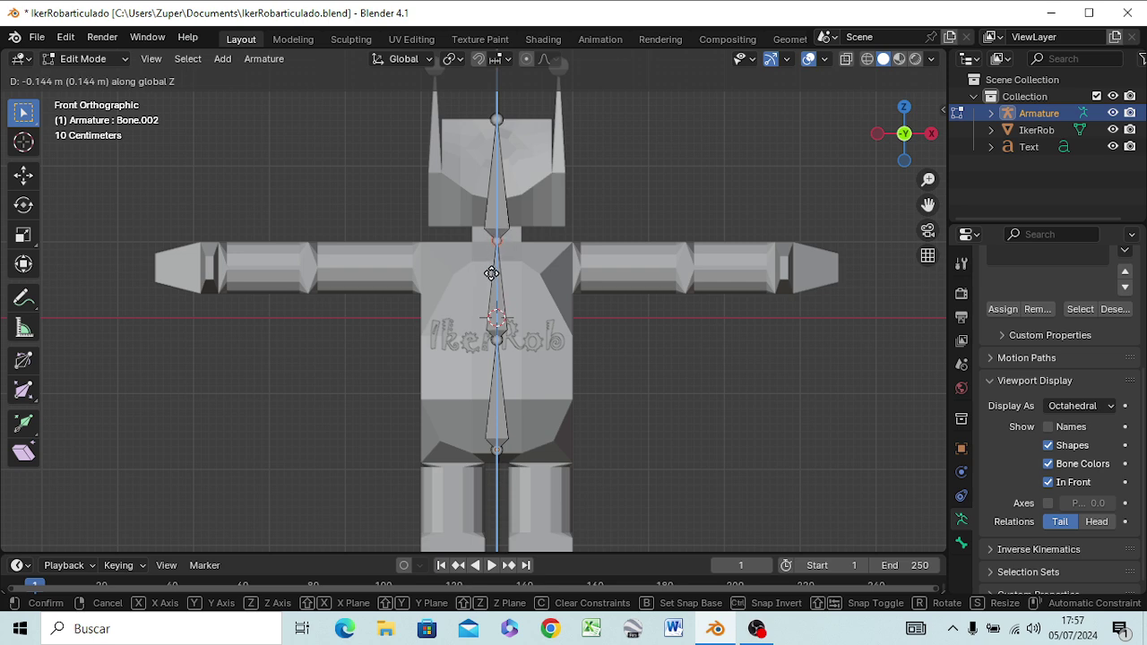
click(491, 274)
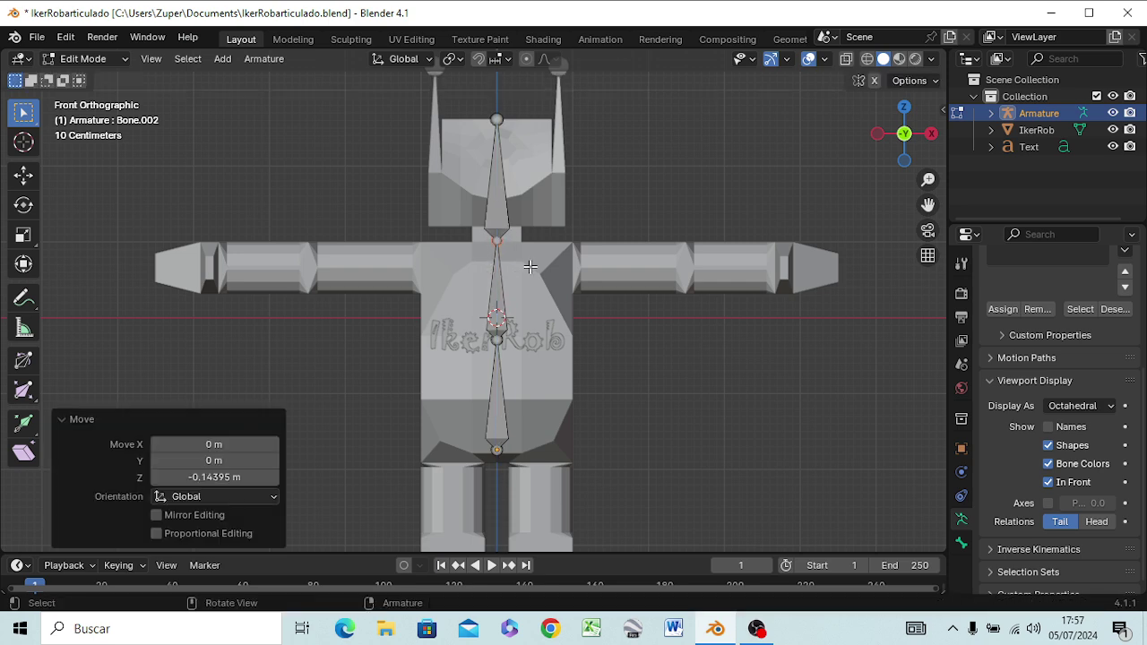
click(495, 240)
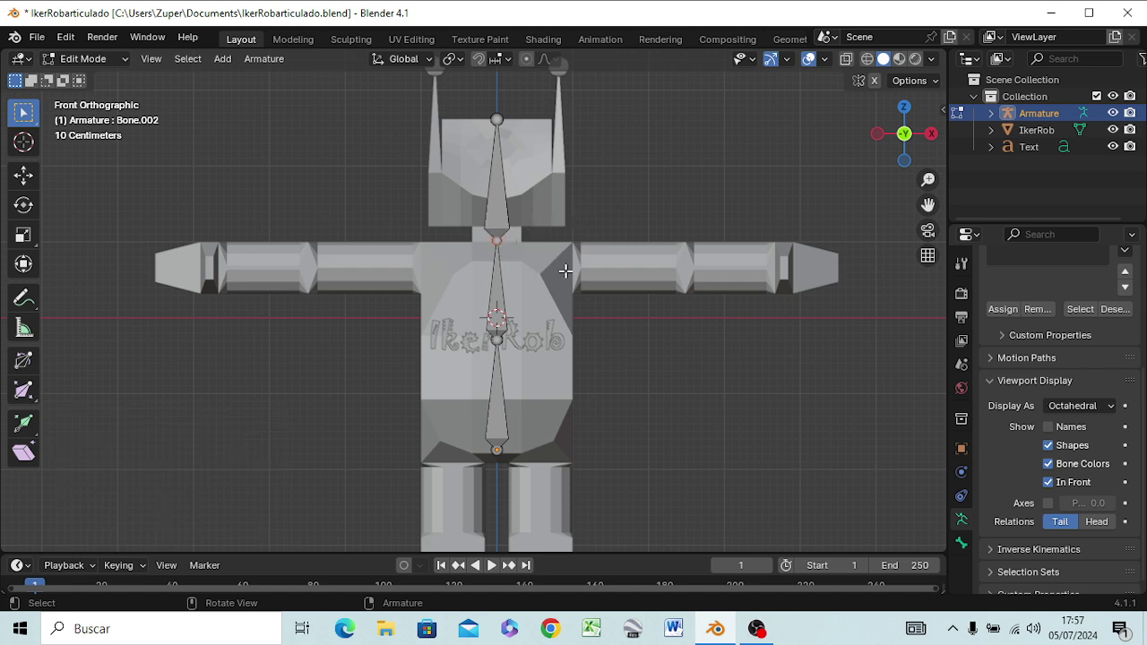
key(e)
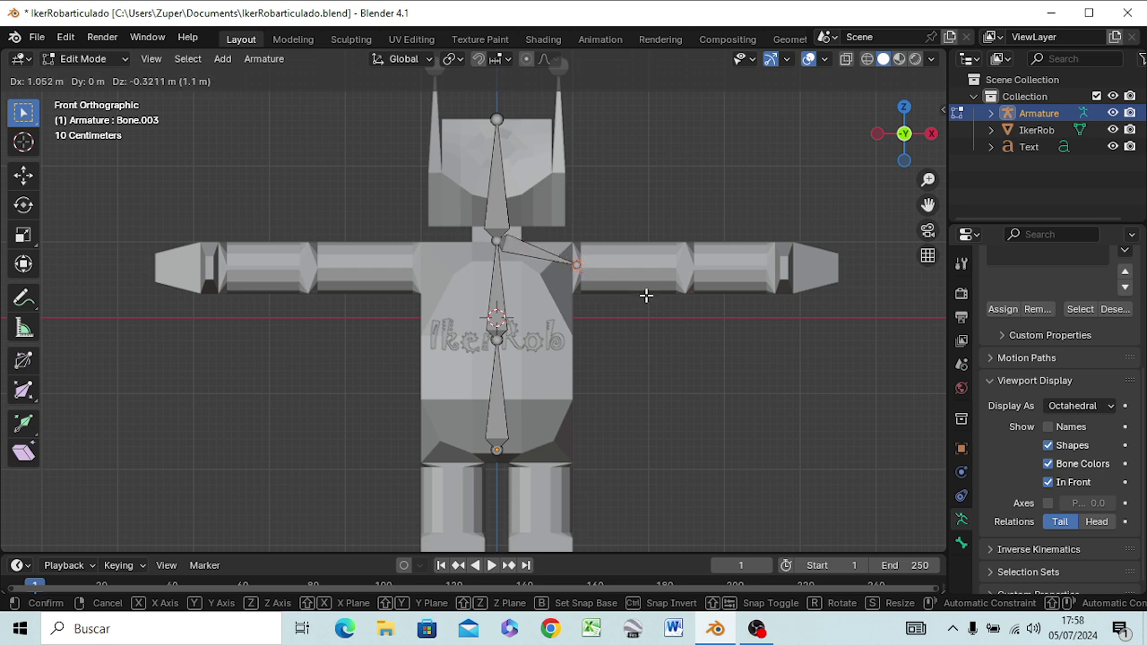
- Extrude shoulder, upper arm and forearm bones to the wrist, nudging the tip 0.033 m
click(646, 294)
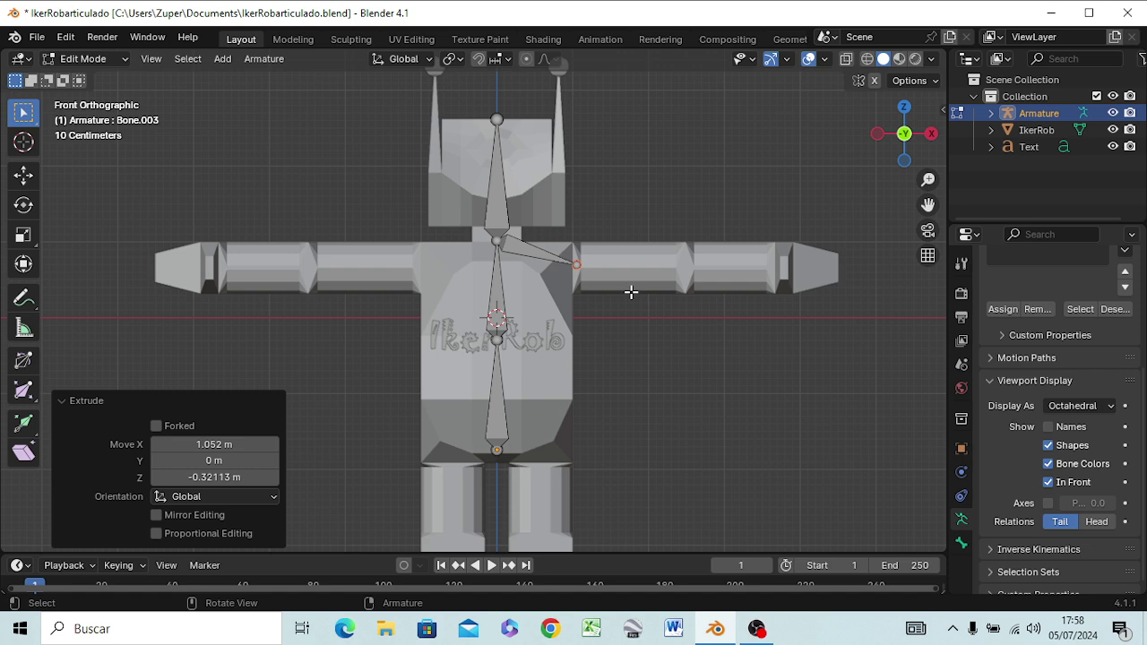
key(e)
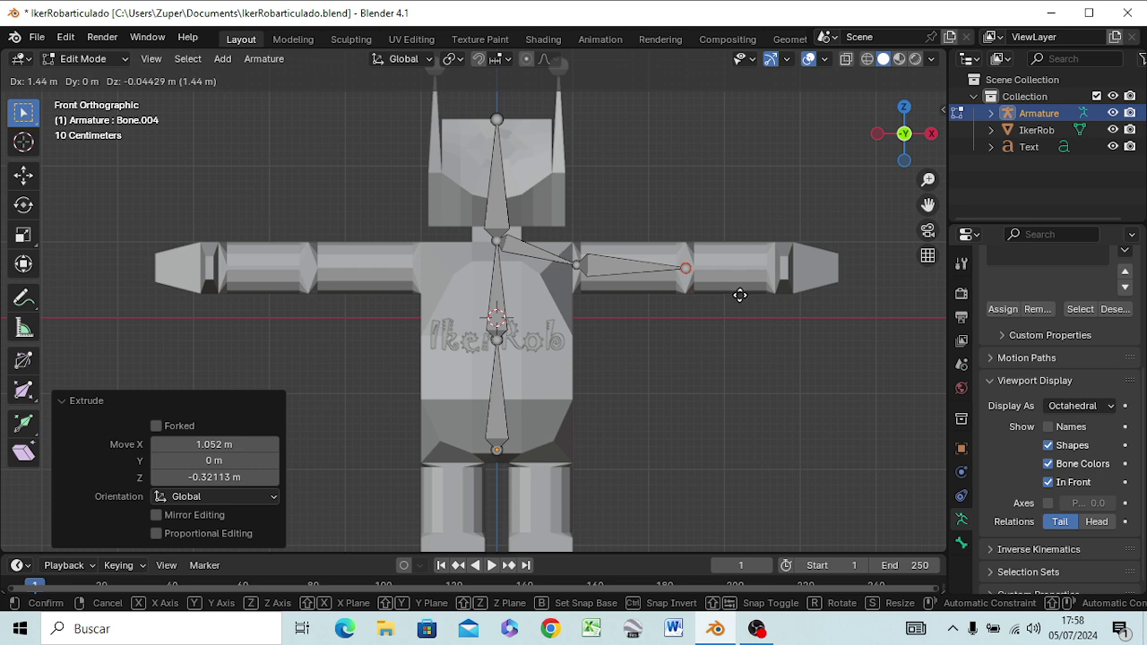
click(735, 295)
key(e)
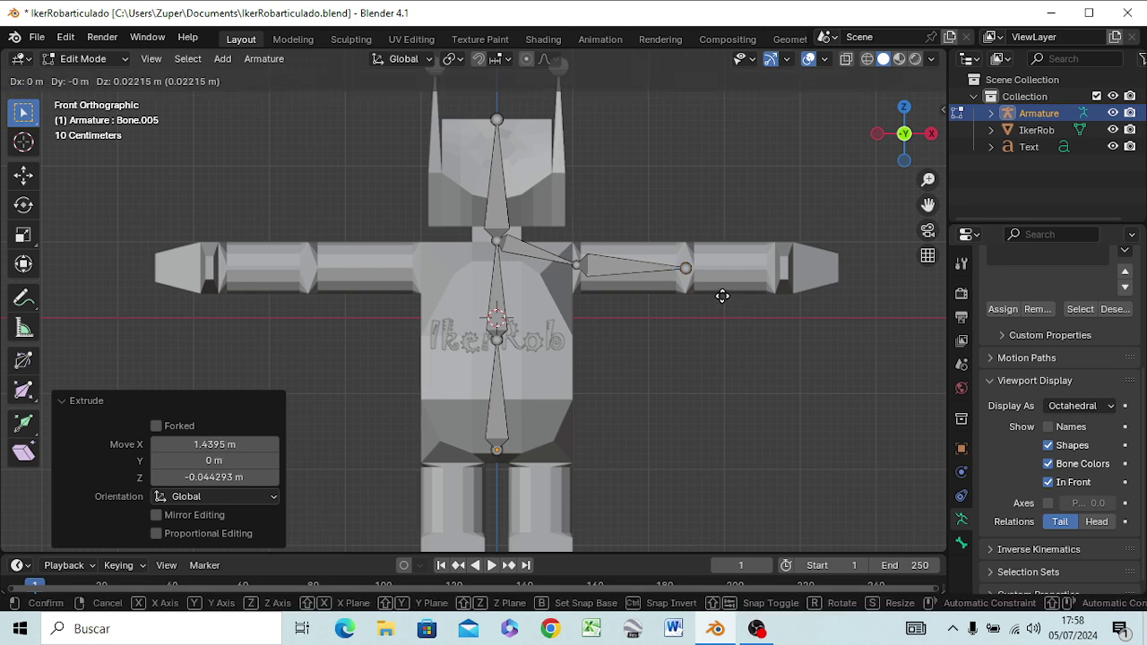
click(817, 298)
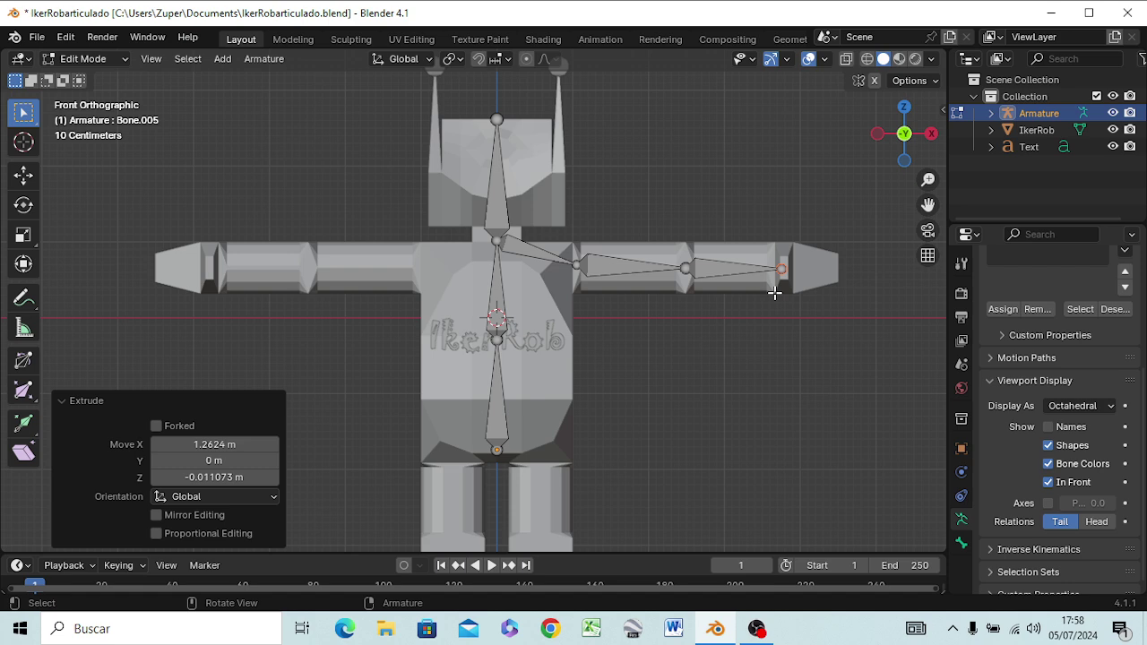
key(g)
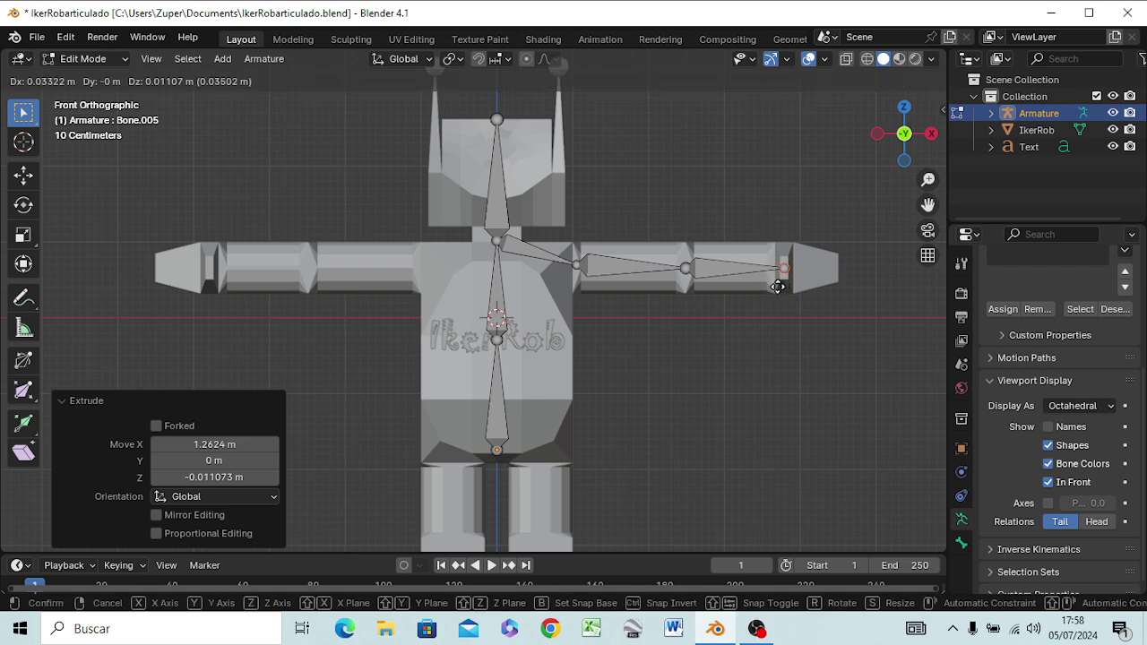
click(778, 287)
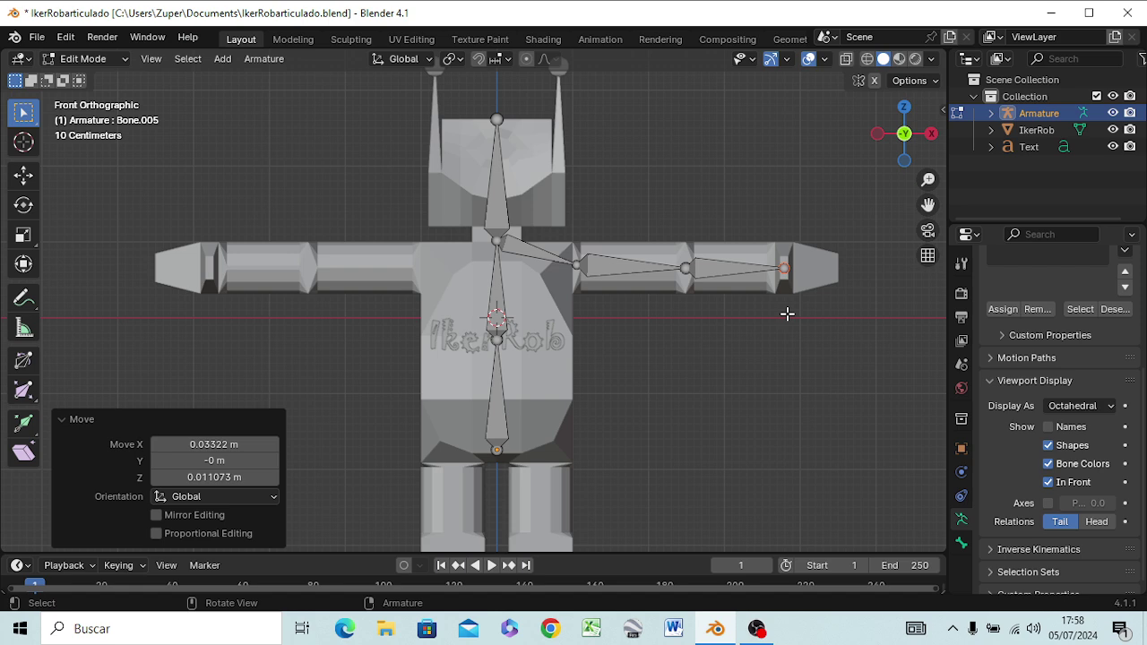
key(KP_7)
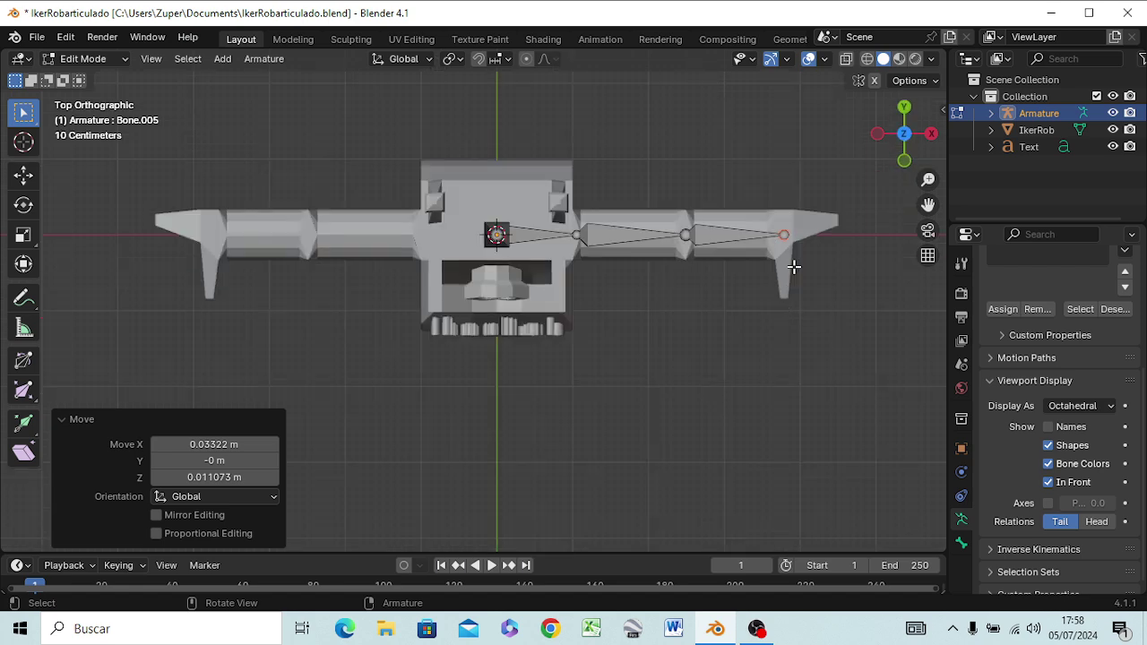
- In top view, adjust the wrist joint and extrude Bone.006 to the arm's tip
key(g)
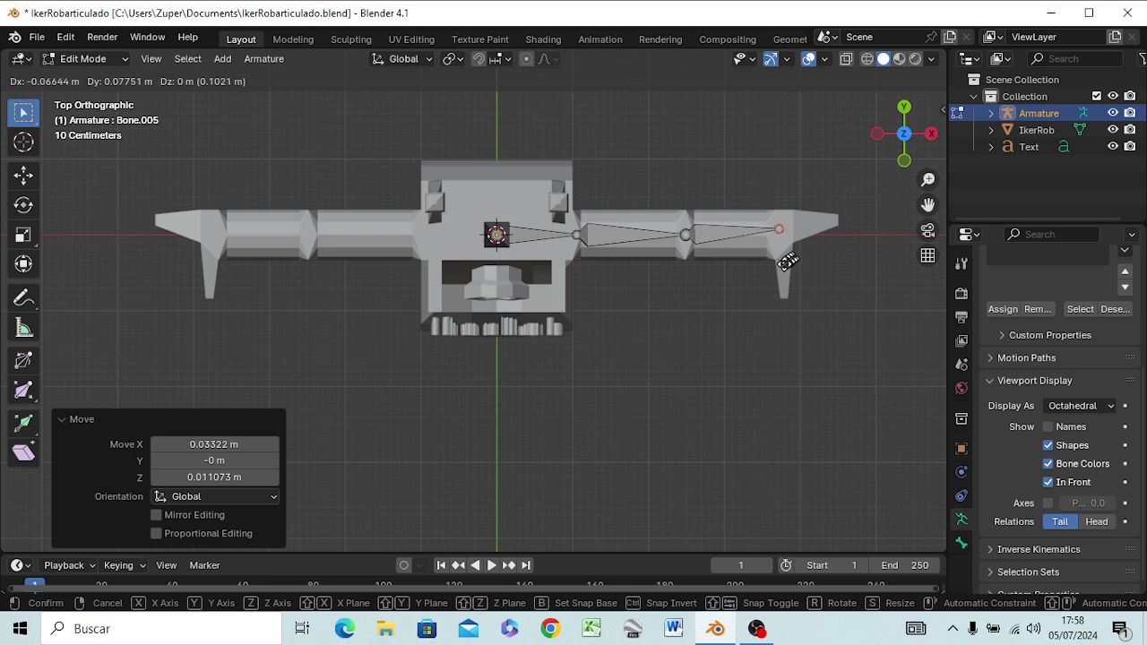
click(790, 258)
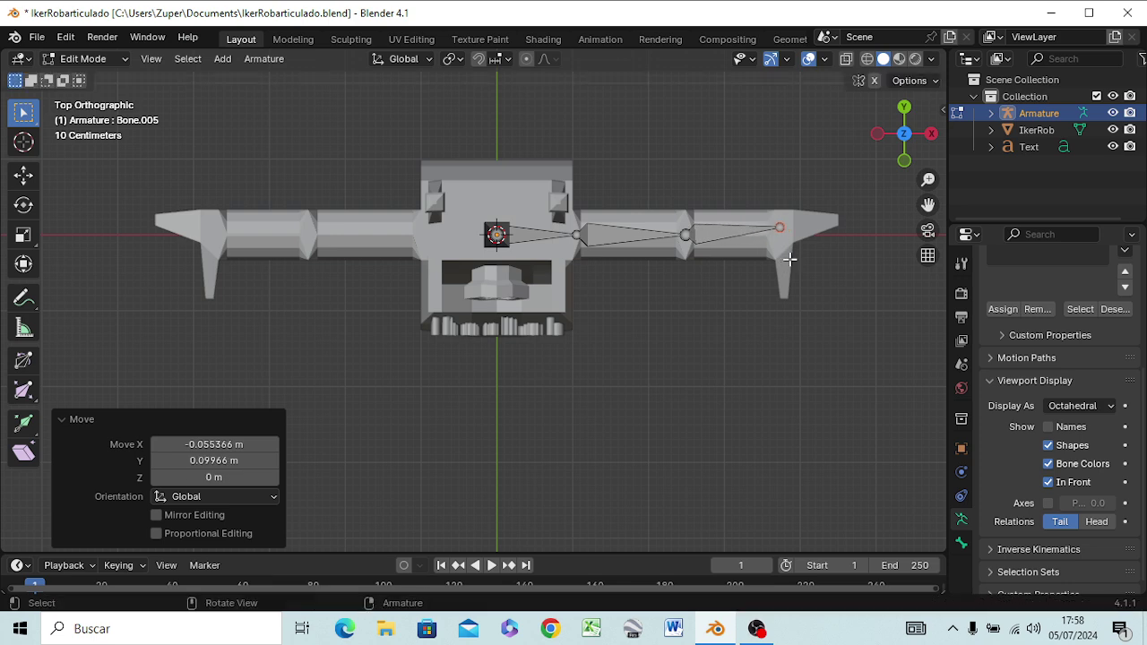
key(e)
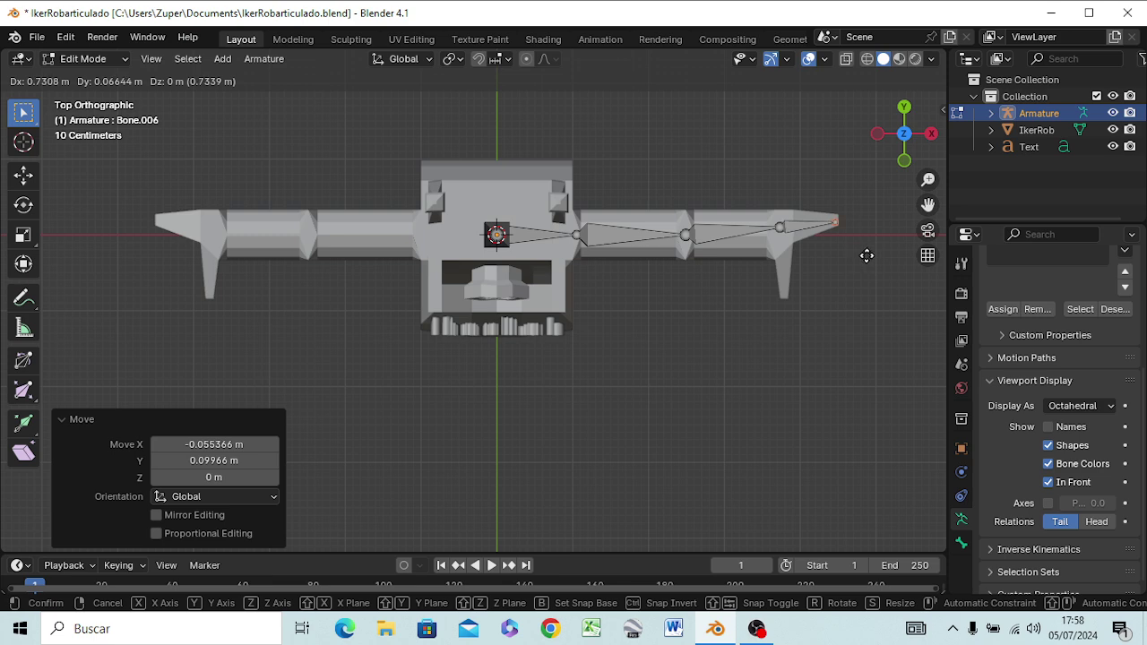
click(867, 255)
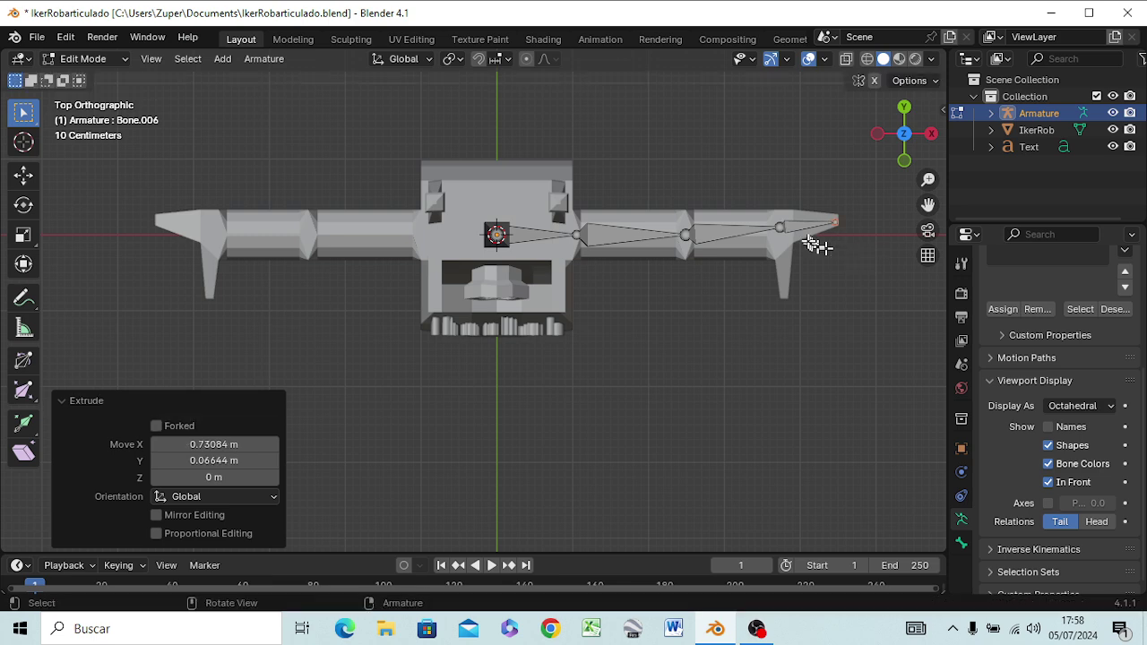
- Extrude Bone.007 from the wrist into the forward claw, -0.886 m in Y
click(781, 251)
key(e)
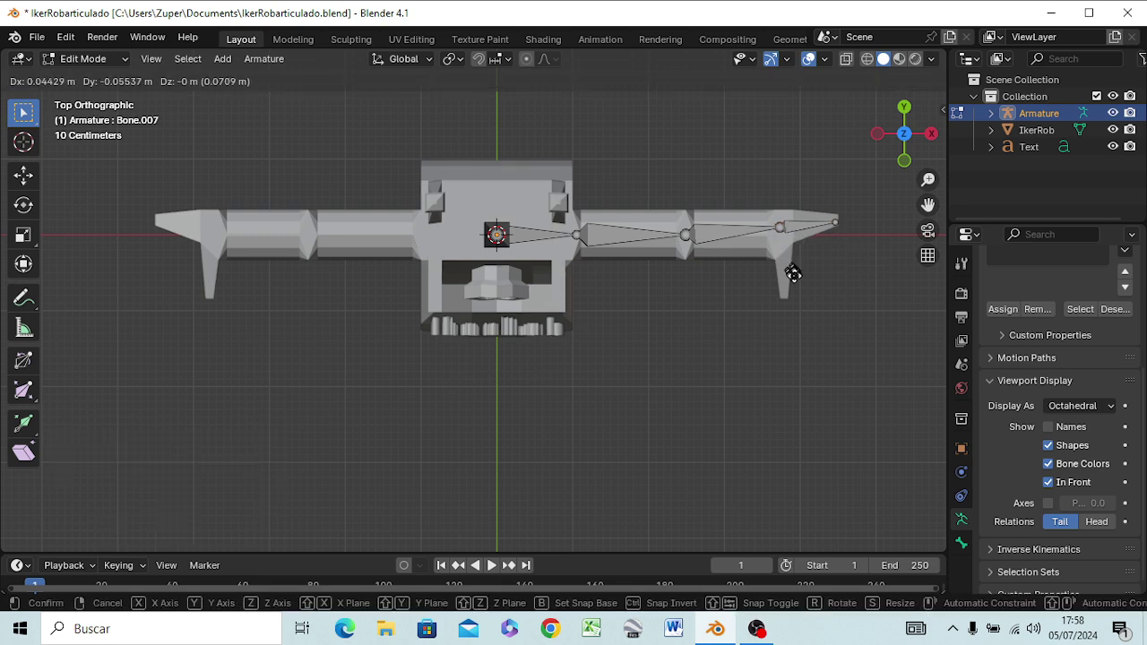
click(794, 335)
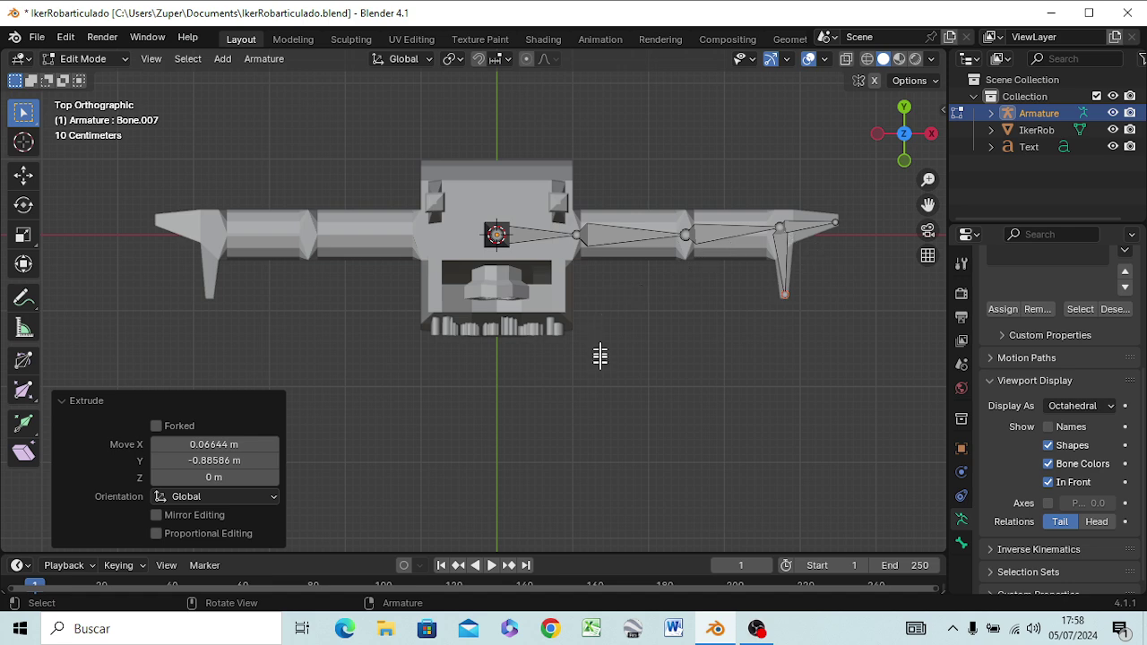
key(KP_1)
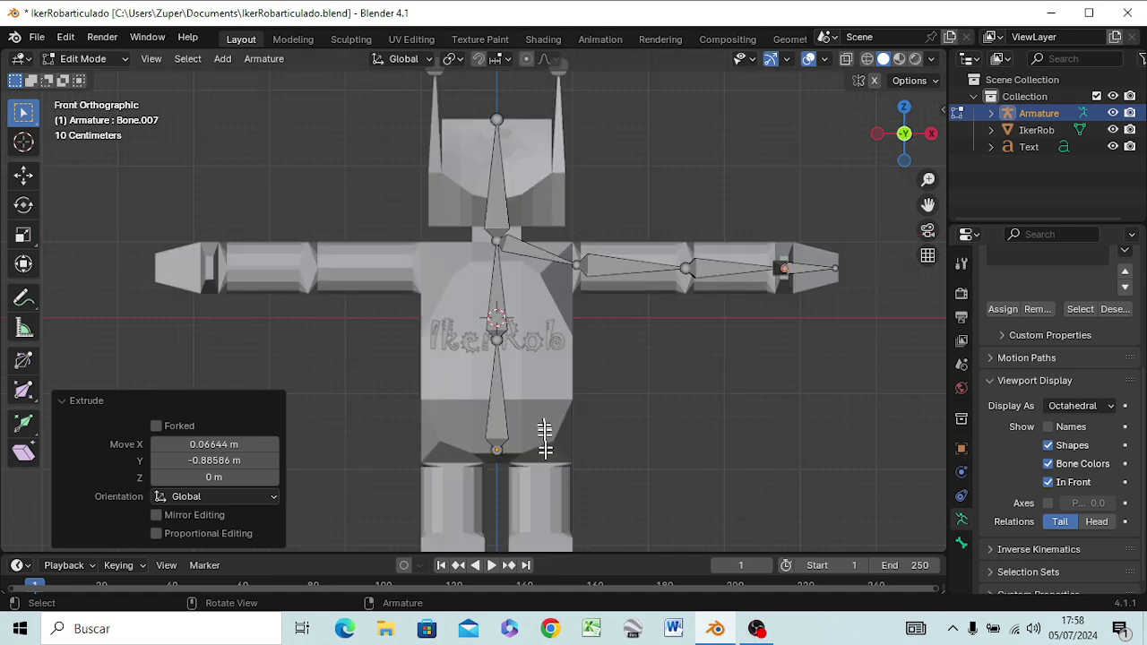
- Extrude a short hip bone, Bone.008, from the spine's base toward the right
click(496, 450)
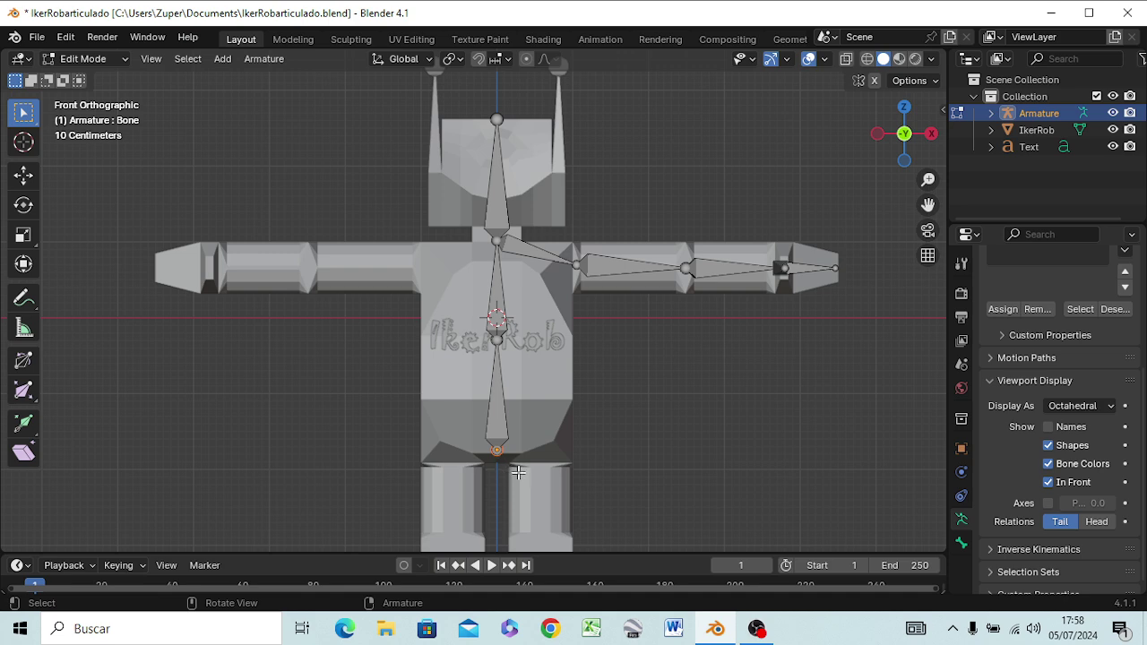
key(e)
key(e)
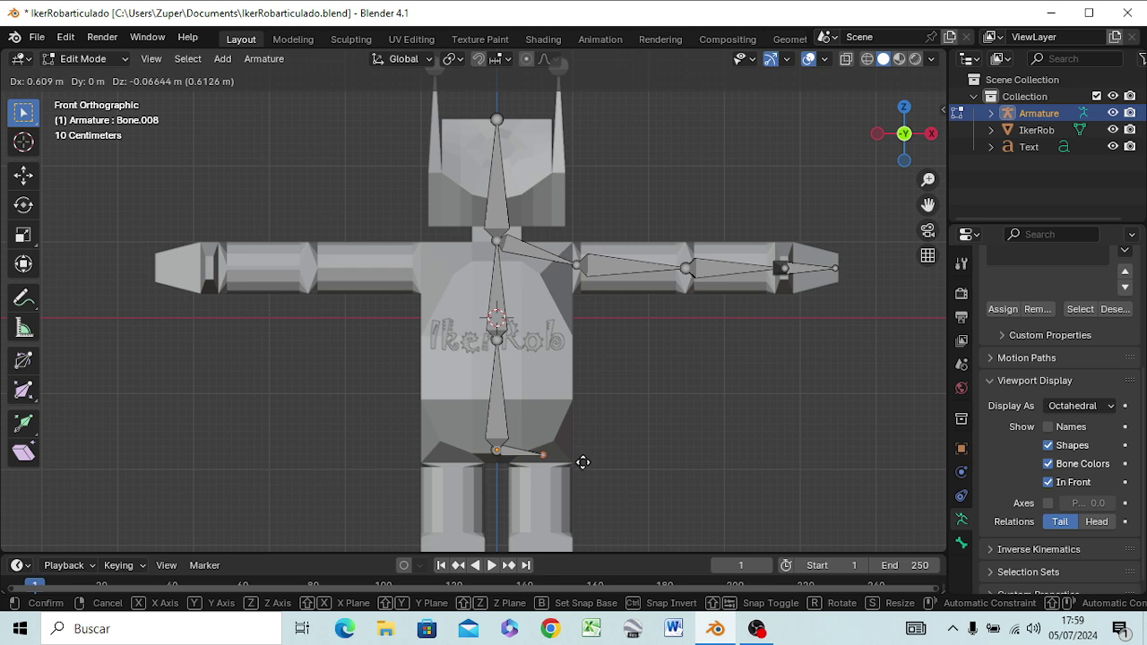
click(582, 466)
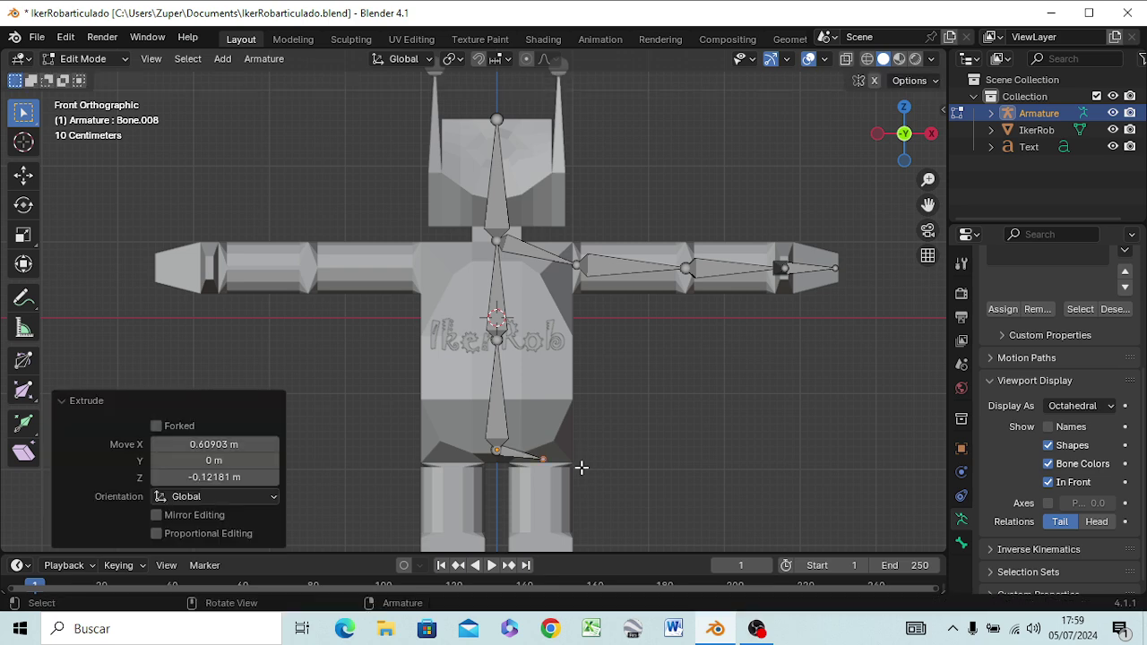
click(513, 454)
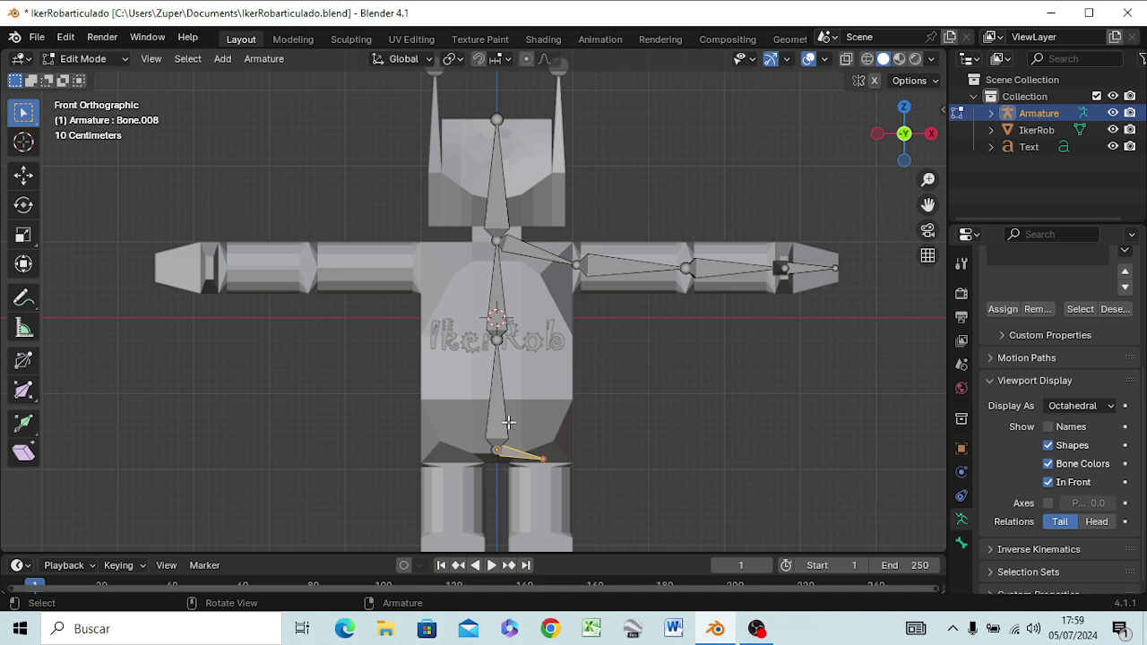
key(g)
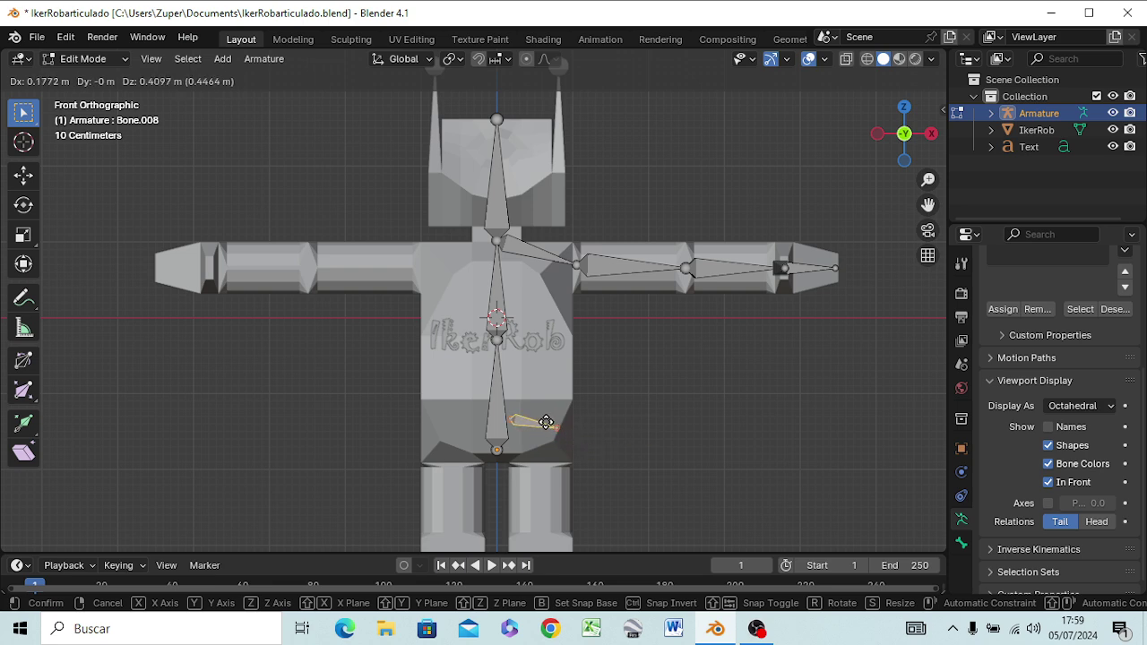
click(542, 425)
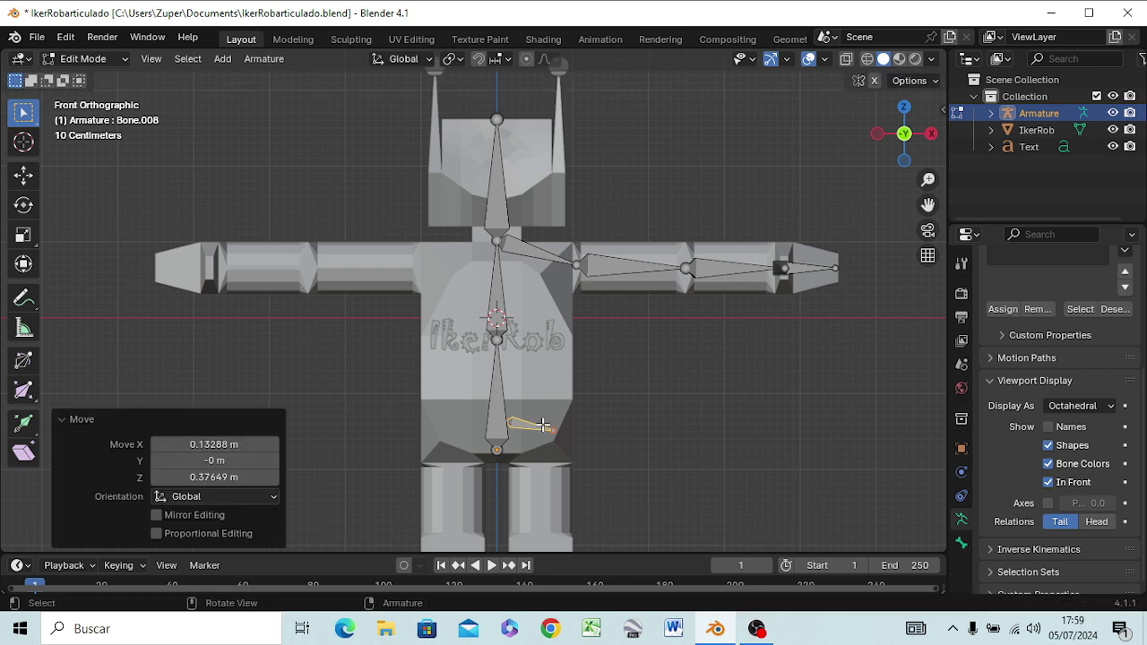
- Move the hip bone's tip down to the right leg's top (X -0.1661 m, Z -0.454 m)
click(553, 429)
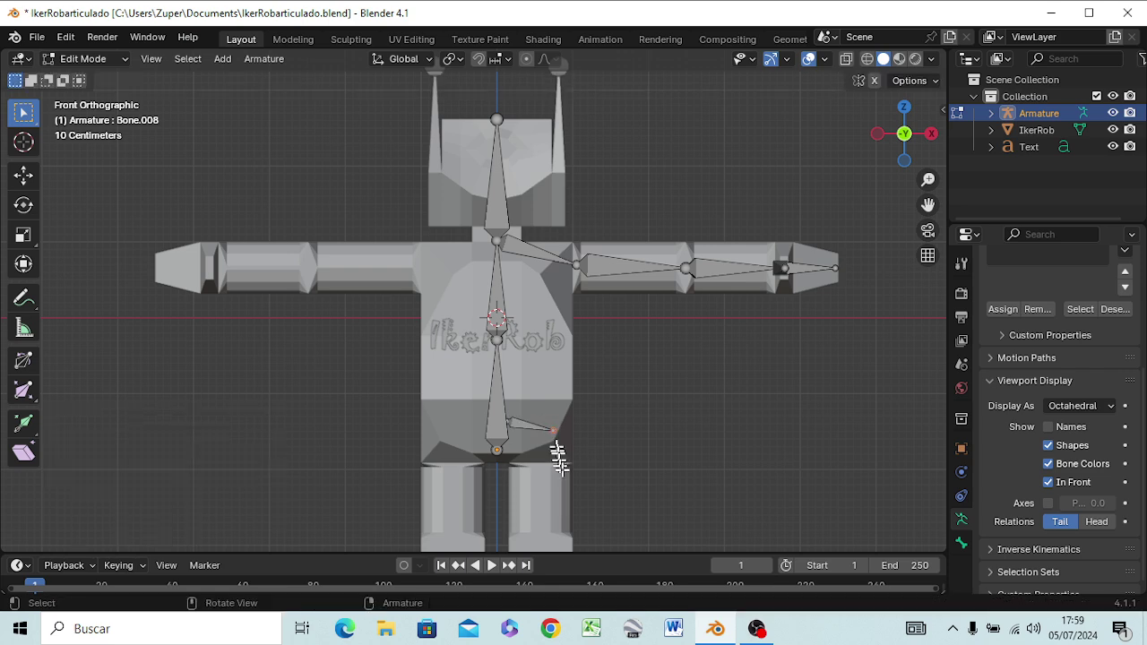
key(g)
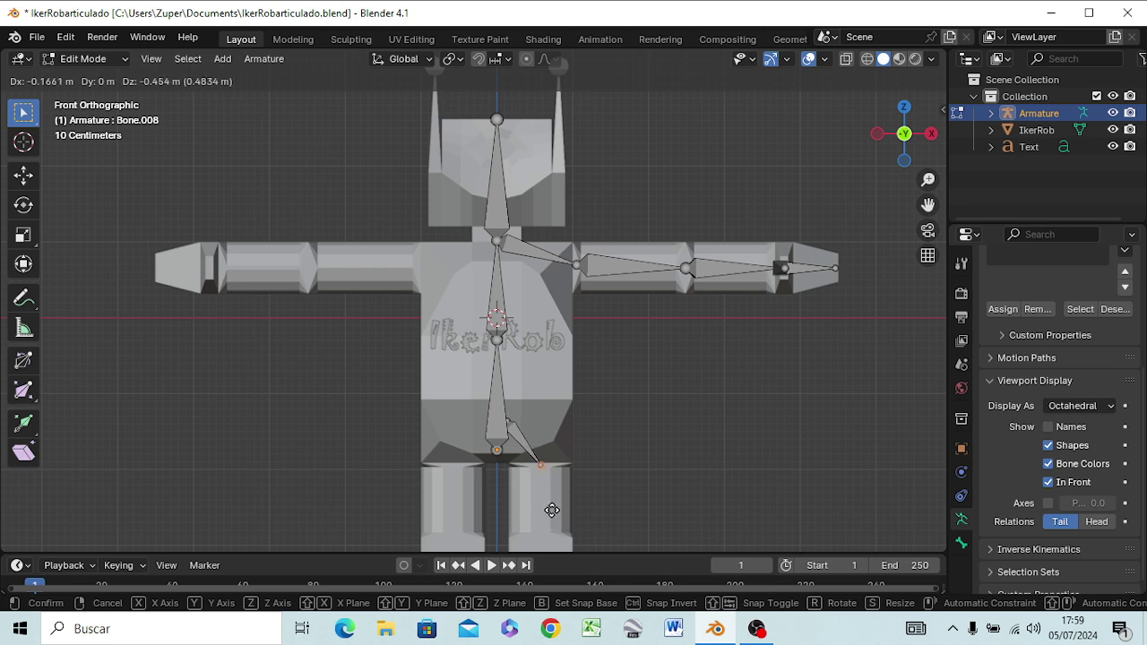
click(552, 512)
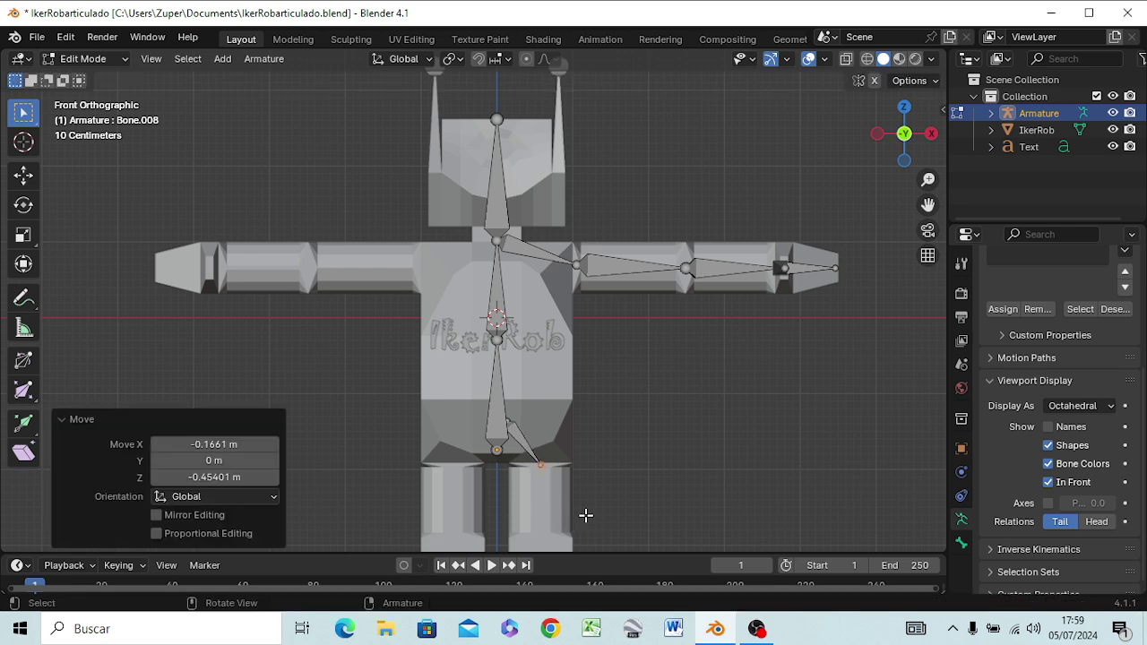
scroll(585, 515, down, 2)
scroll(594, 496, down, 3)
ctrl+middle_drag(574, 496, 586, 404)
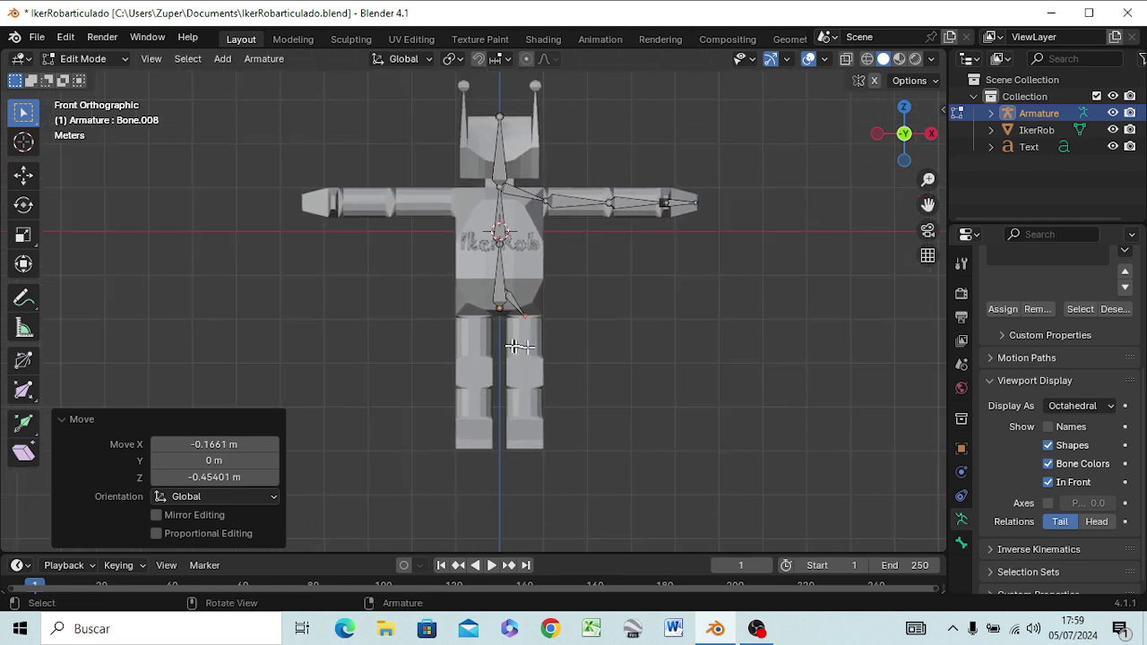
scroll(519, 346, up, 3)
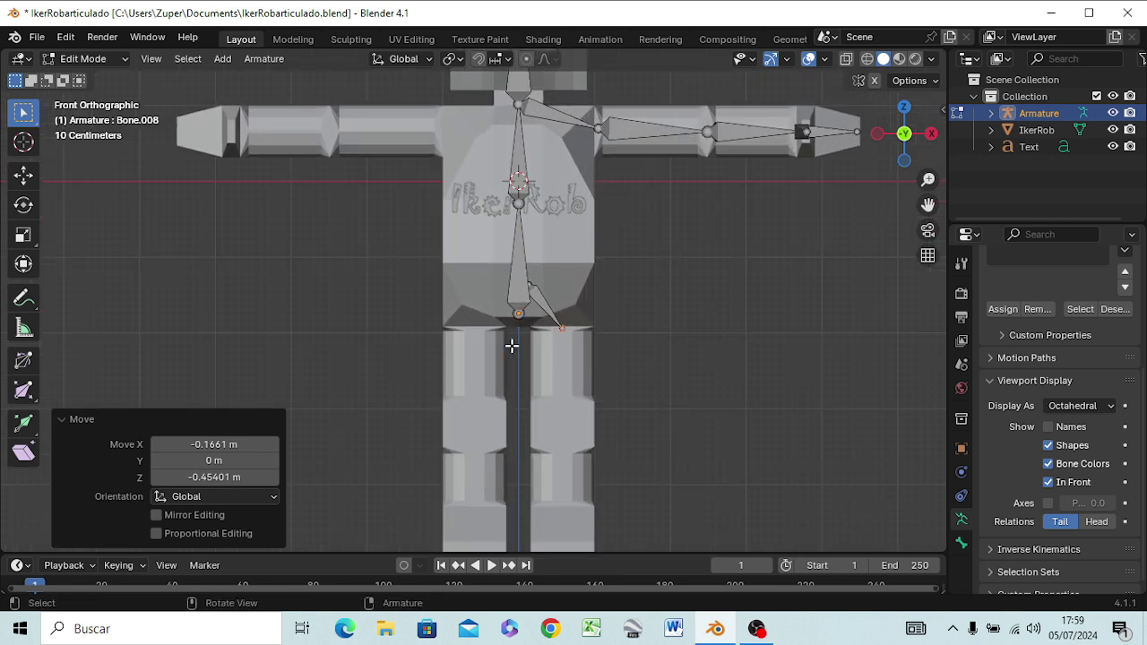
click(559, 329)
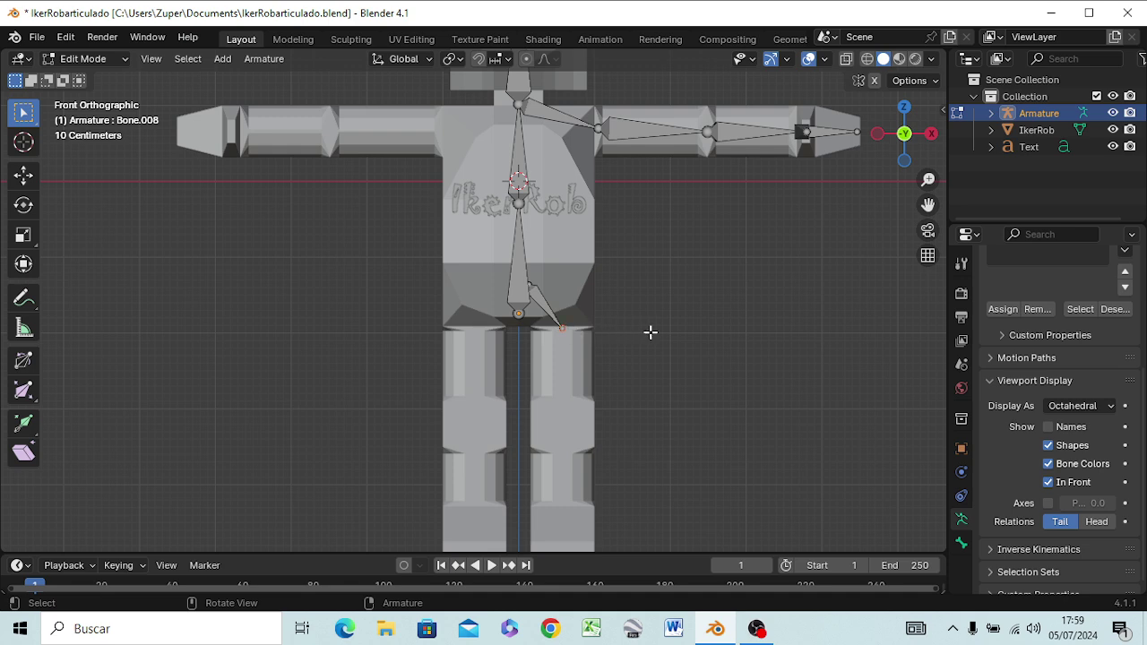
scroll(558, 328, up, 3)
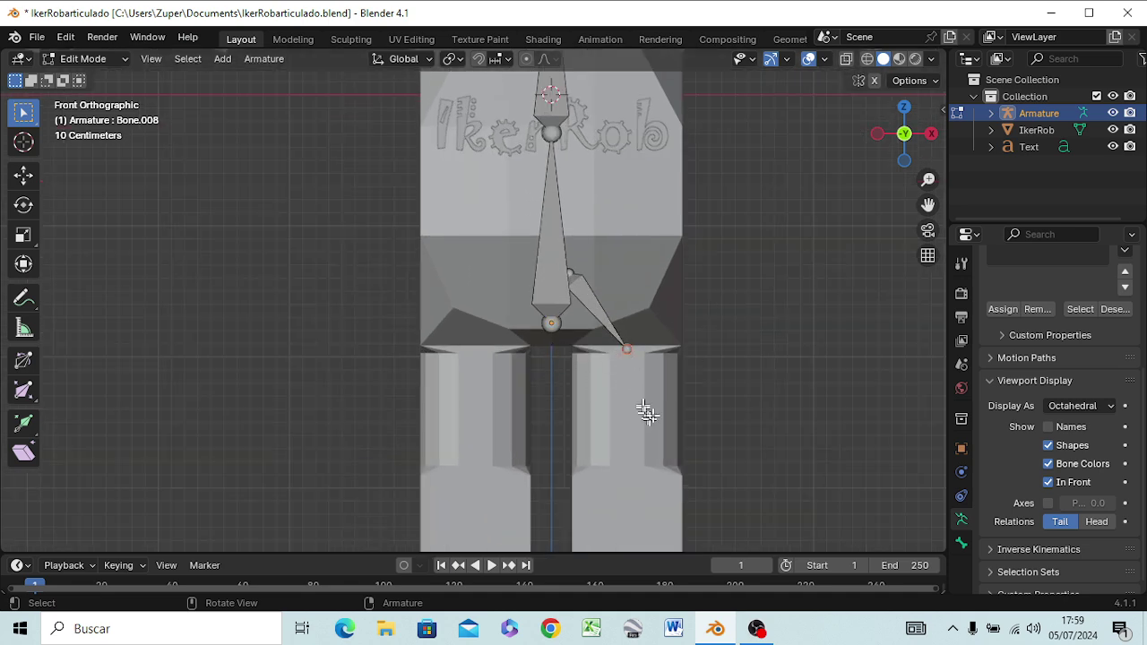
scroll(733, 401, down, 4)
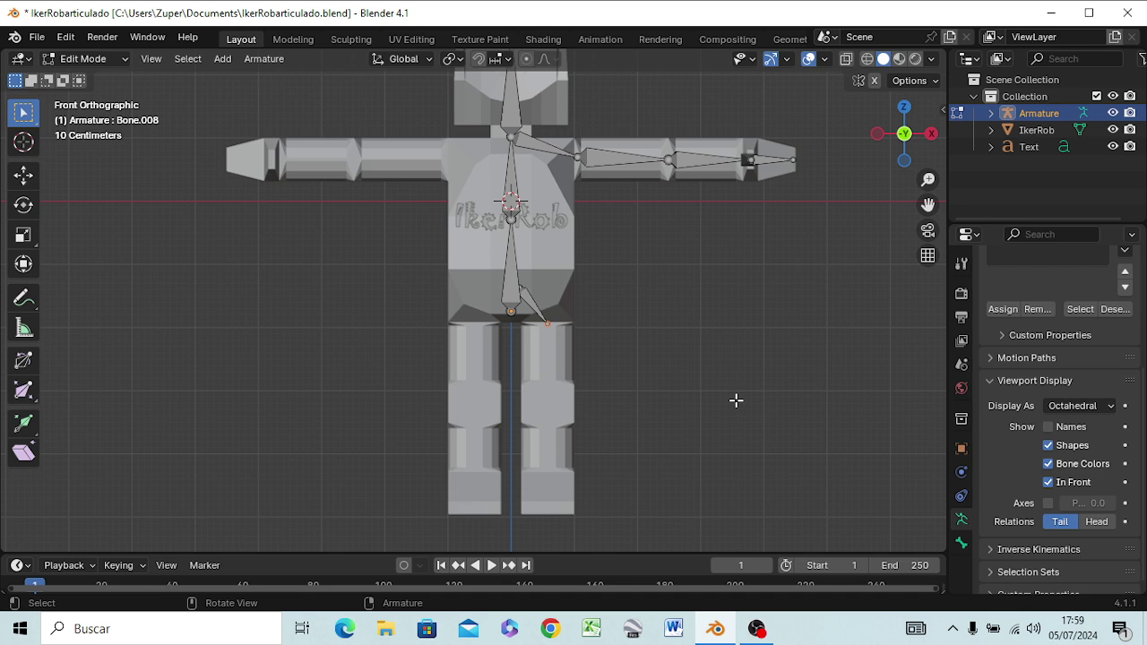
key(e)
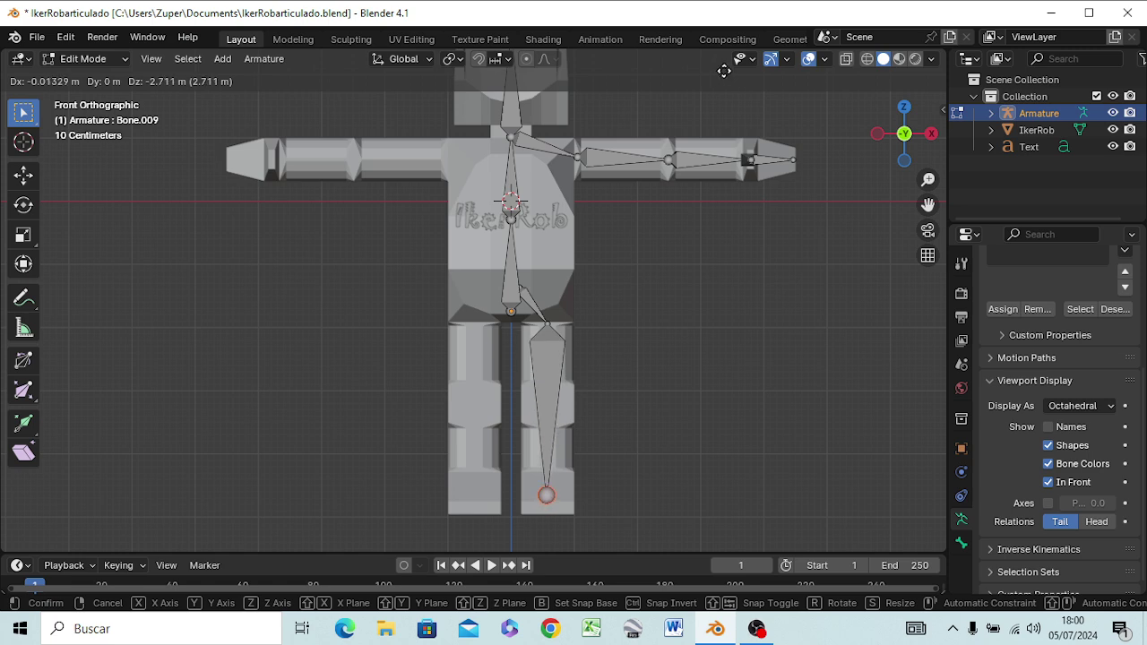
click(724, 71)
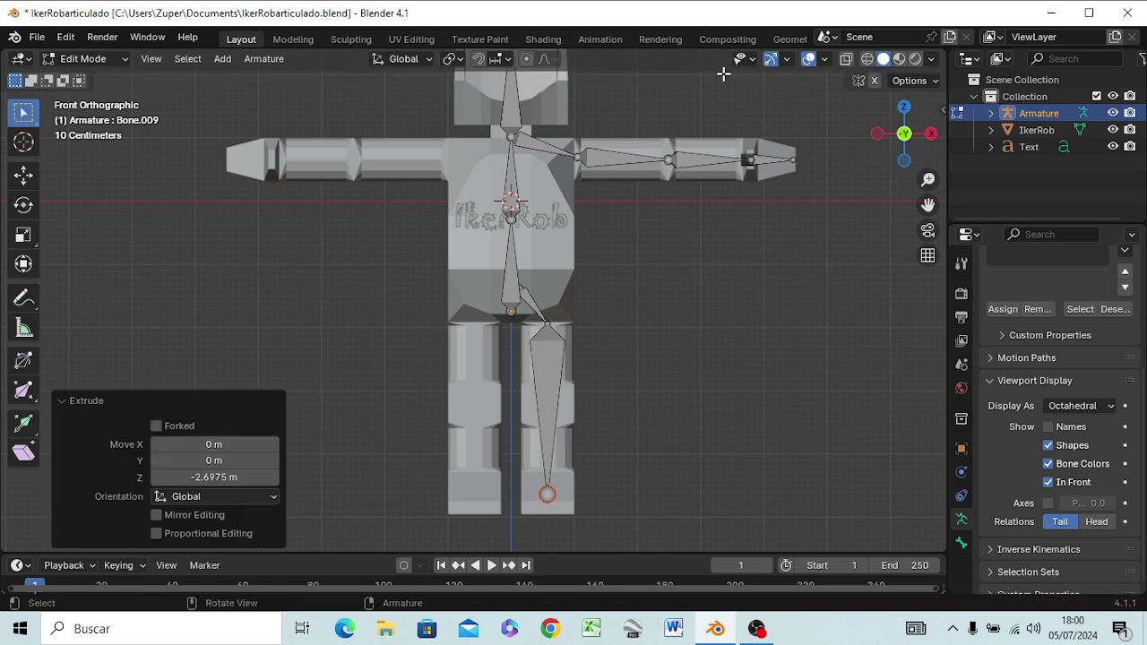
right_click(545, 381)
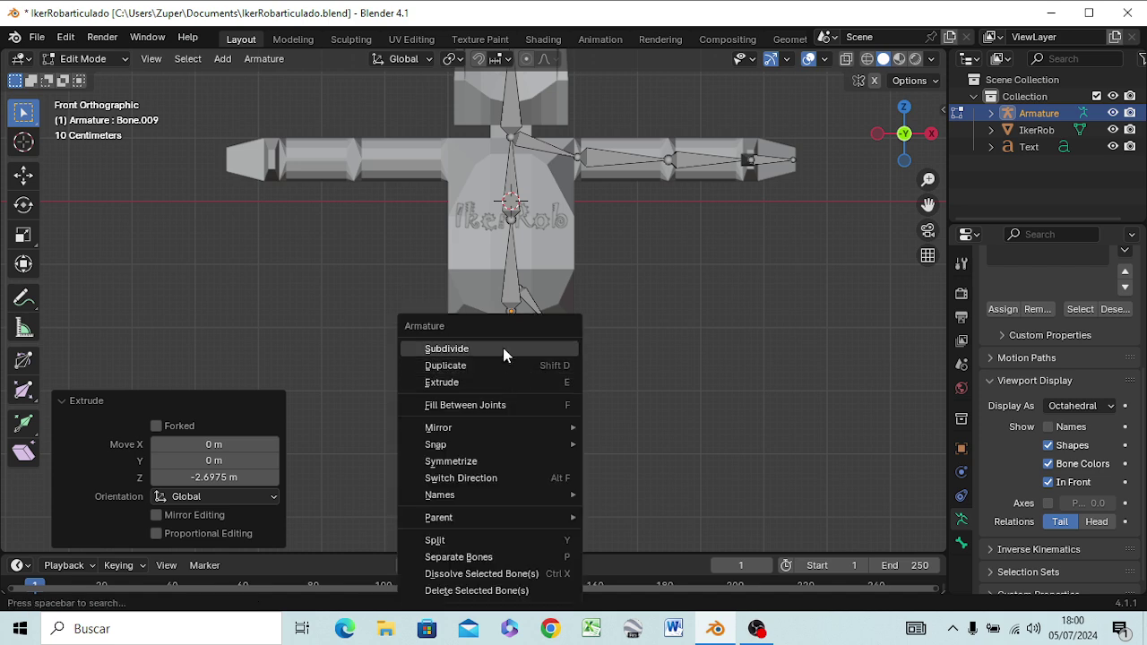
click(504, 356)
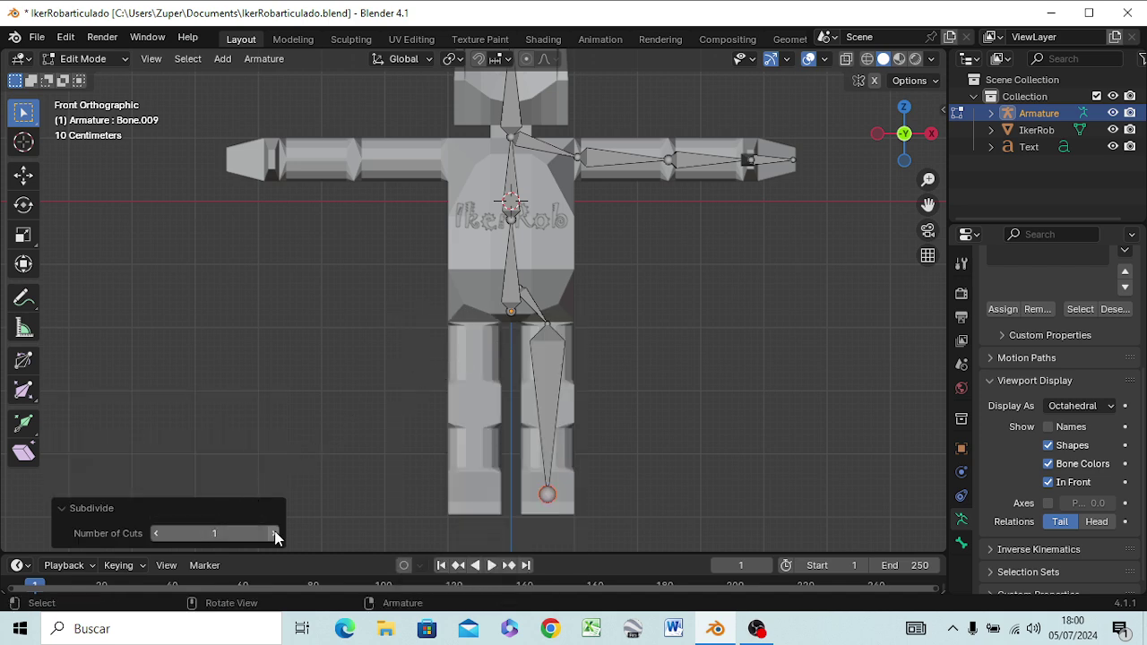
click(274, 534)
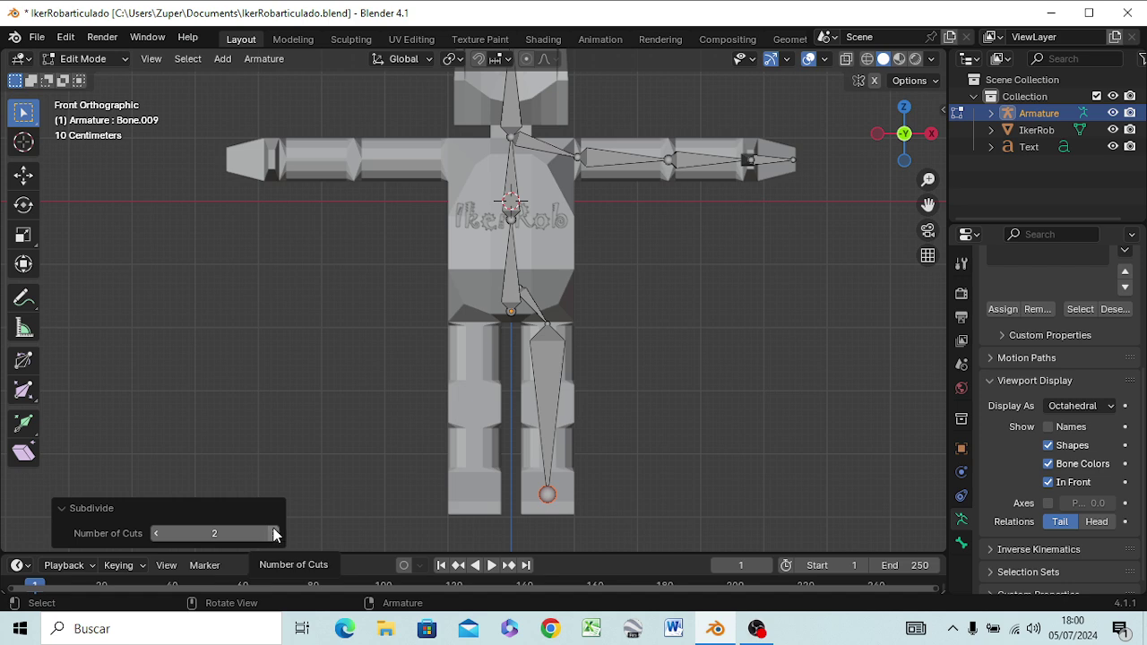
click(369, 460)
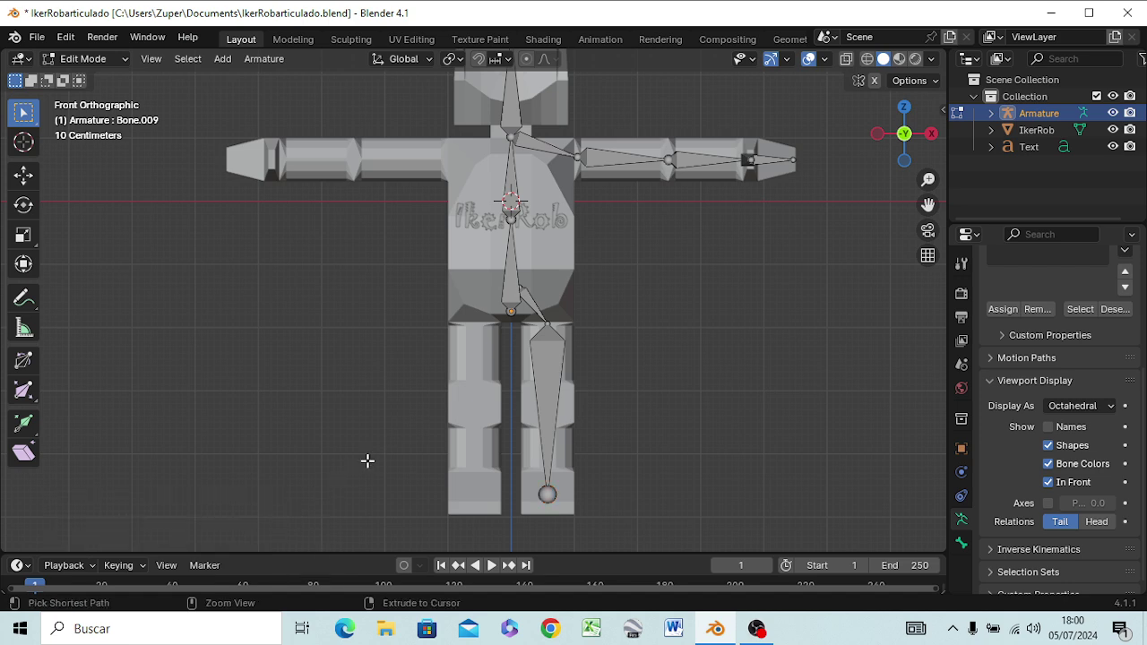
key(ctrl+z)
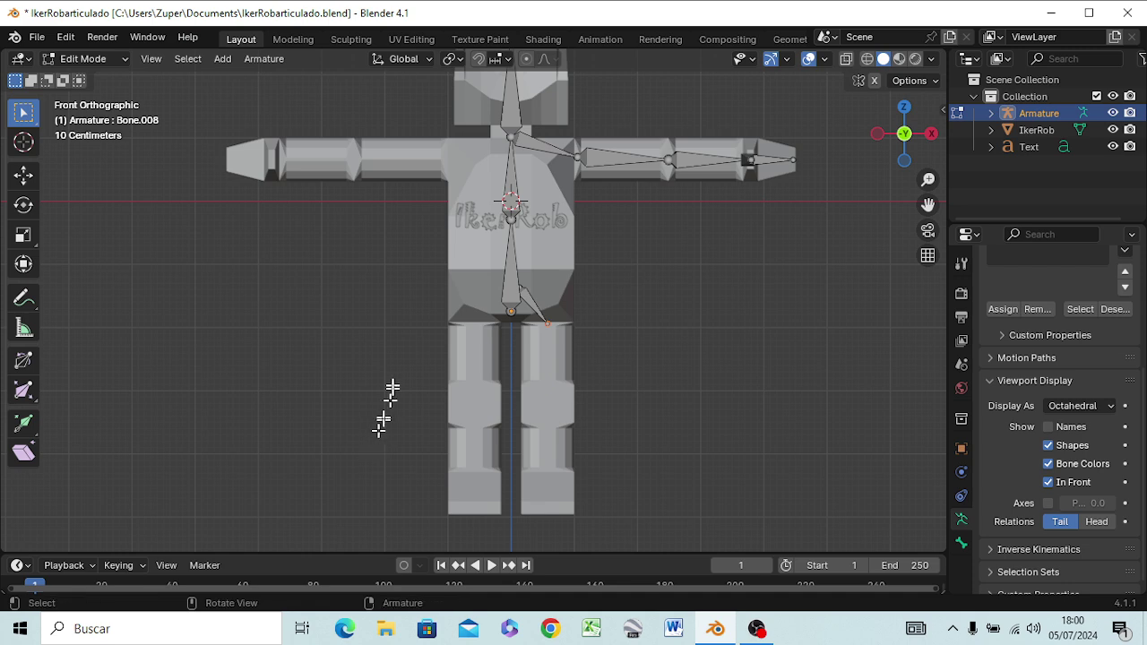
click(548, 322)
- Extrude a leg bone from the hip tip down to the foot and select it
key(e)
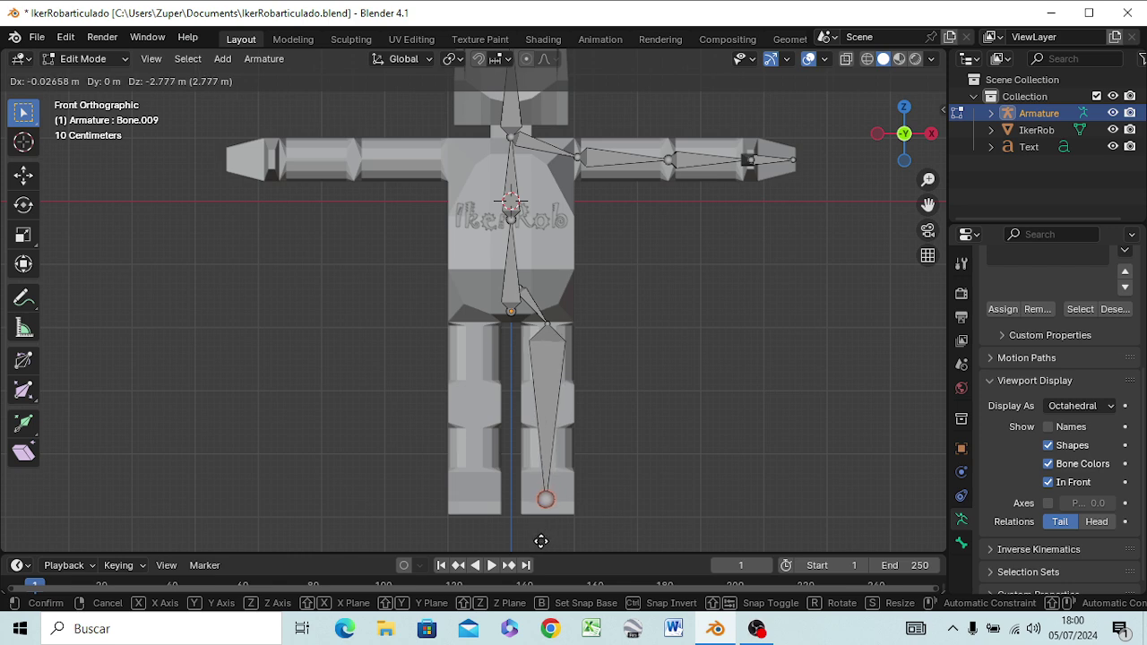
click(541, 542)
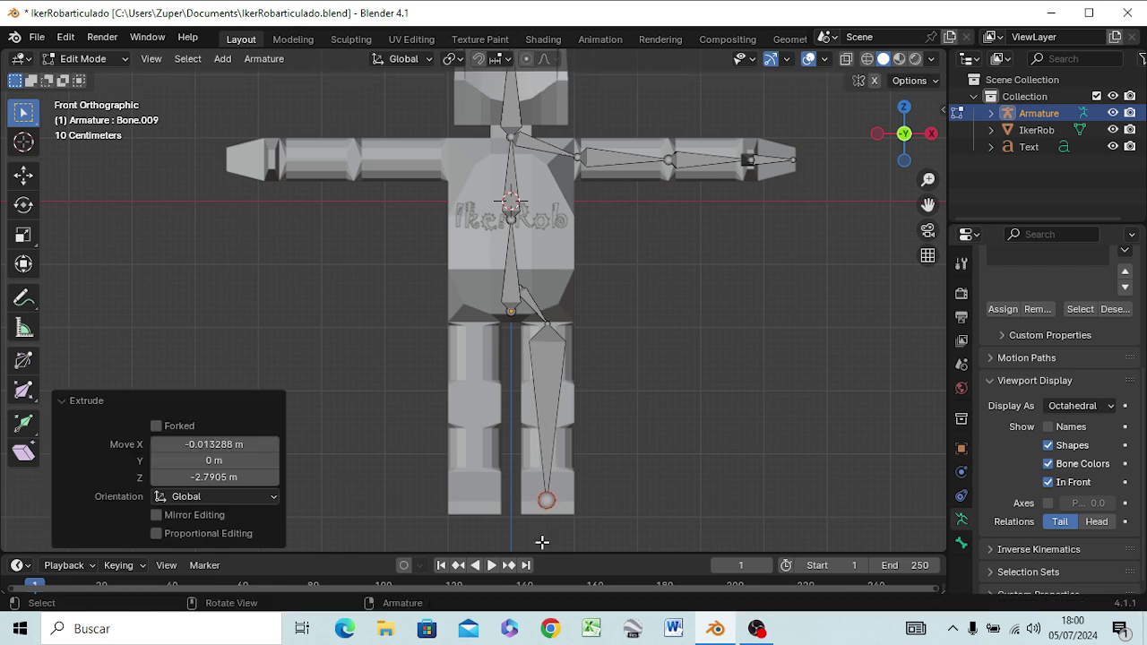
click(540, 394)
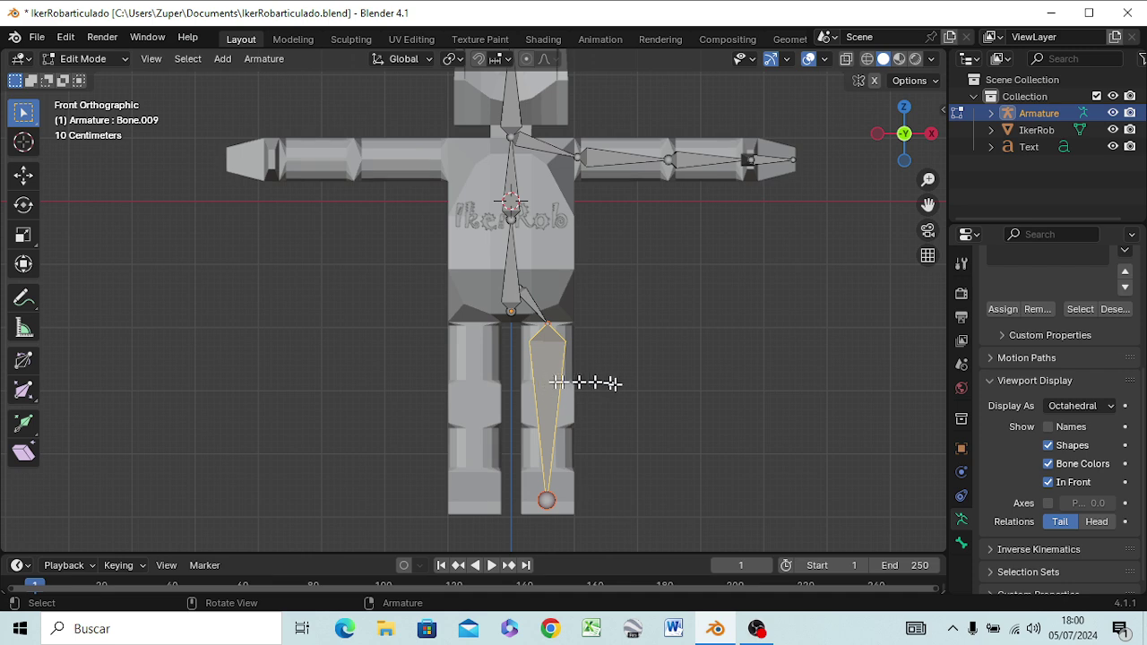
click(654, 384)
click(548, 379)
- Subdivide the leg bone into thigh and shin, raising the knee joint 0.133 m
right_click(548, 379)
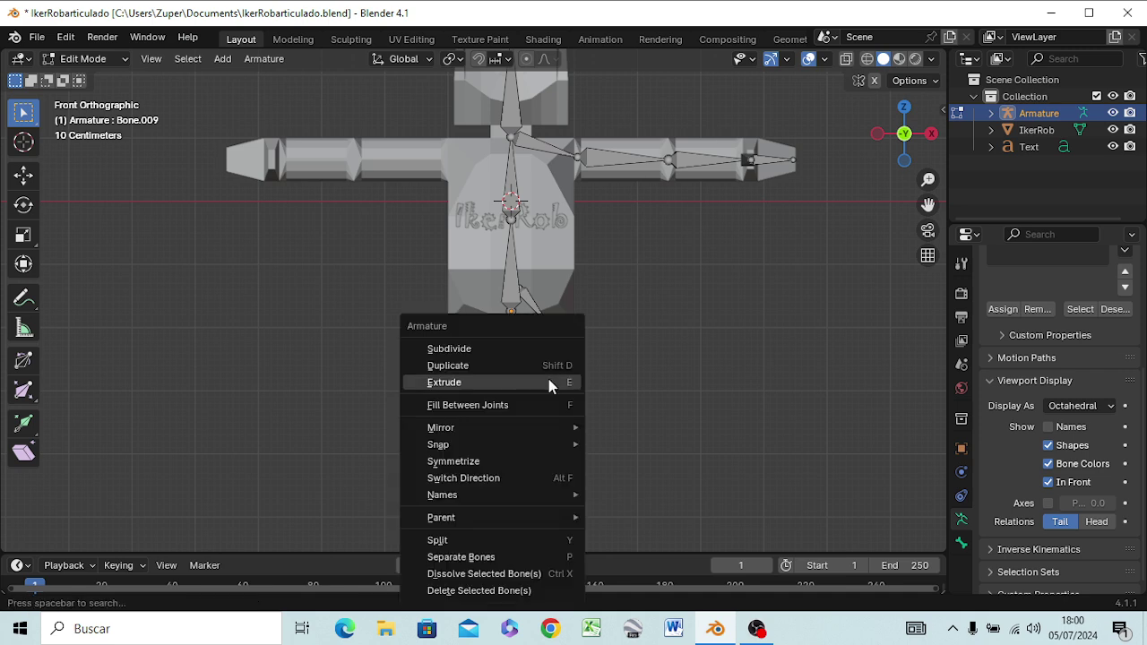
click(513, 350)
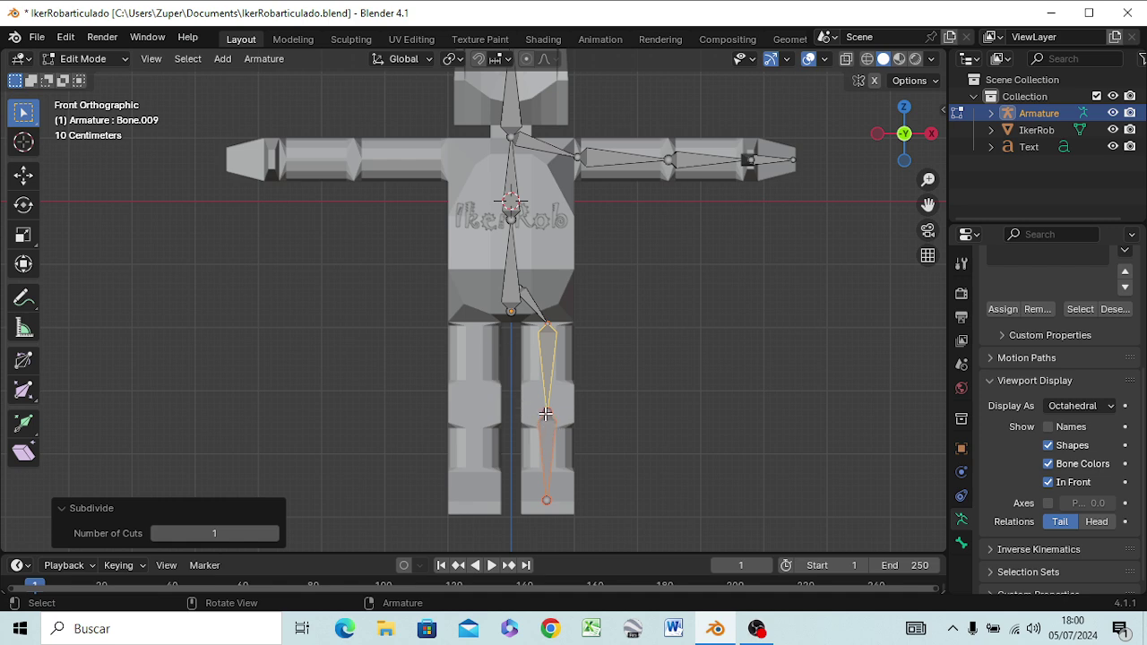
click(547, 412)
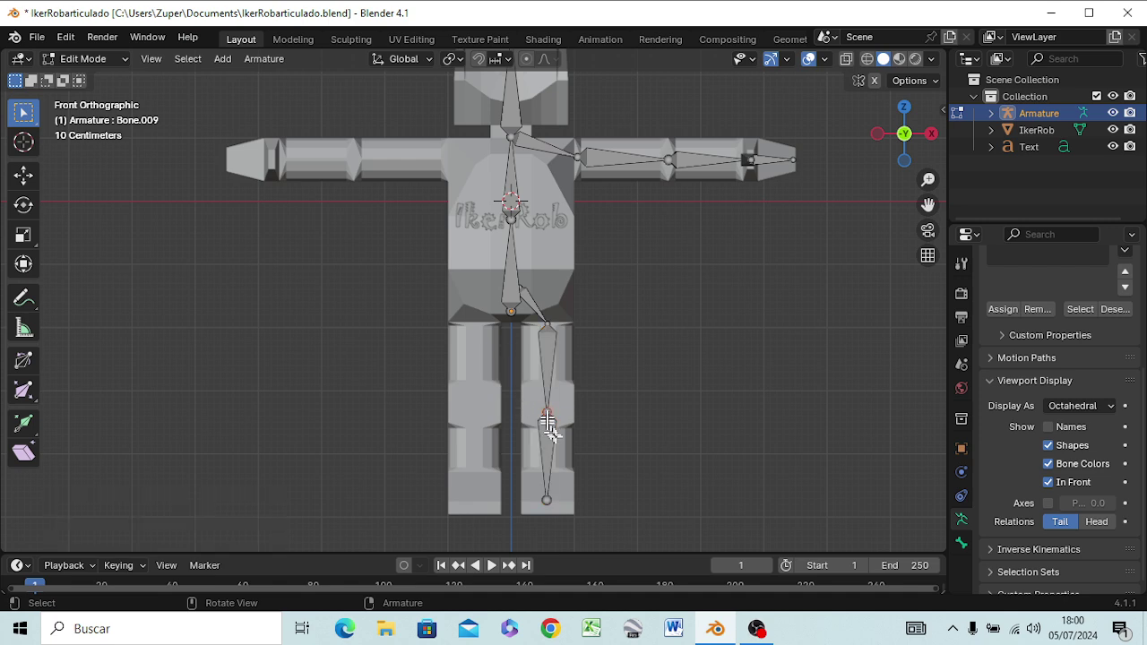
key(g)
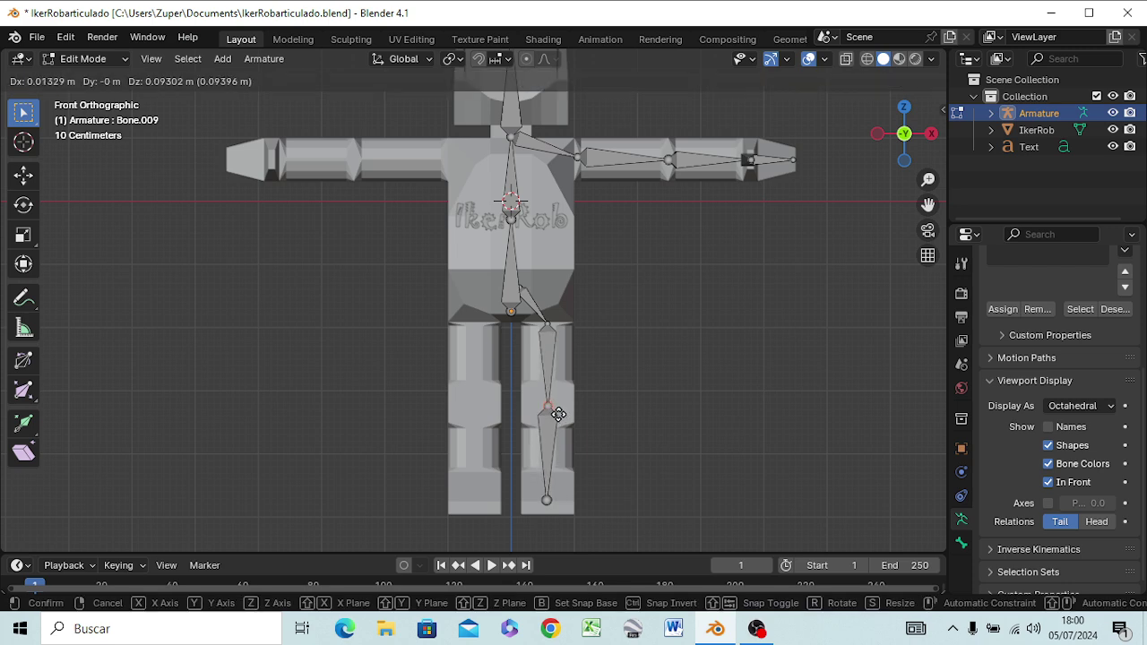
click(555, 411)
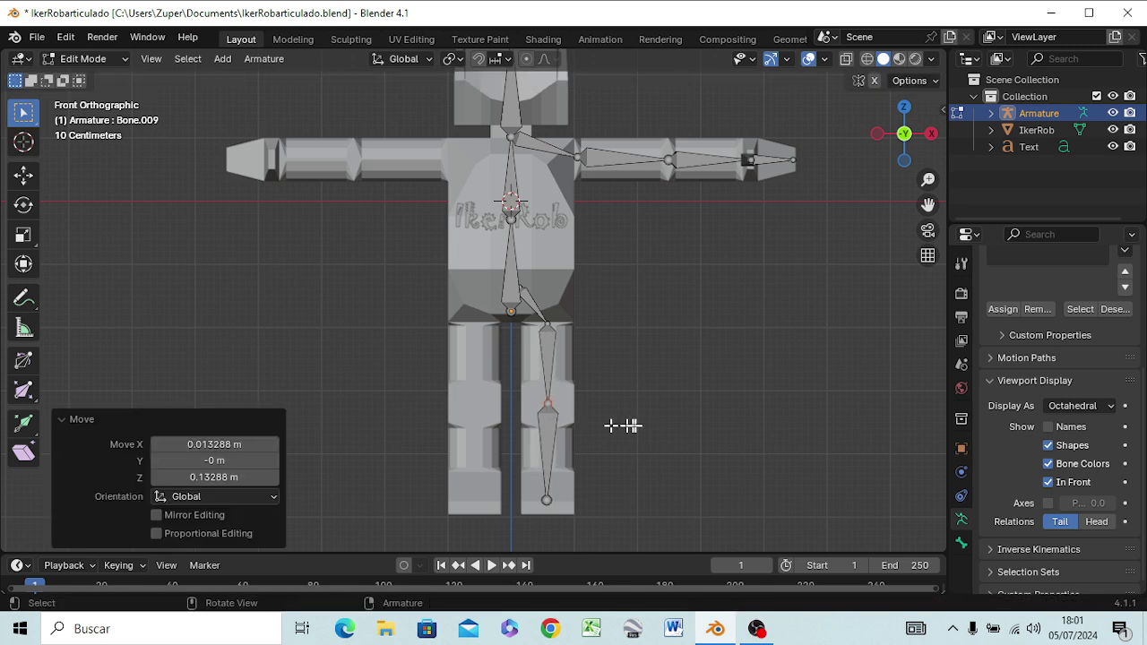
key(KP_3)
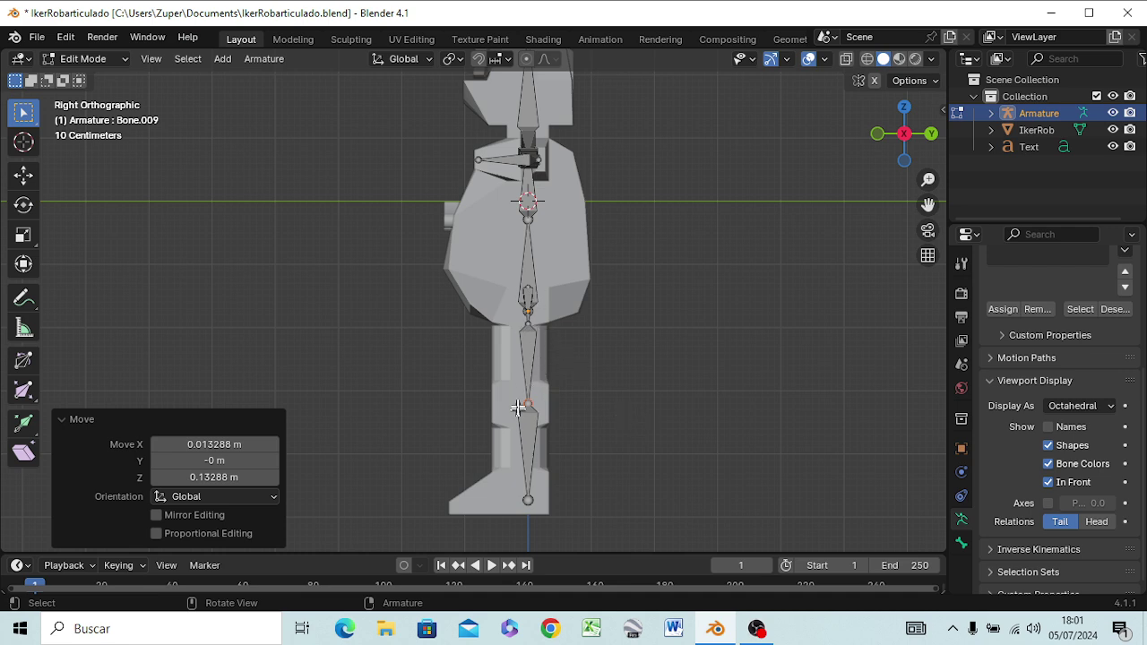
- Pull the knee joint back 0.306 m, raise the ankle 0.226 m into the foot, and extrude a foot bone
key(g)
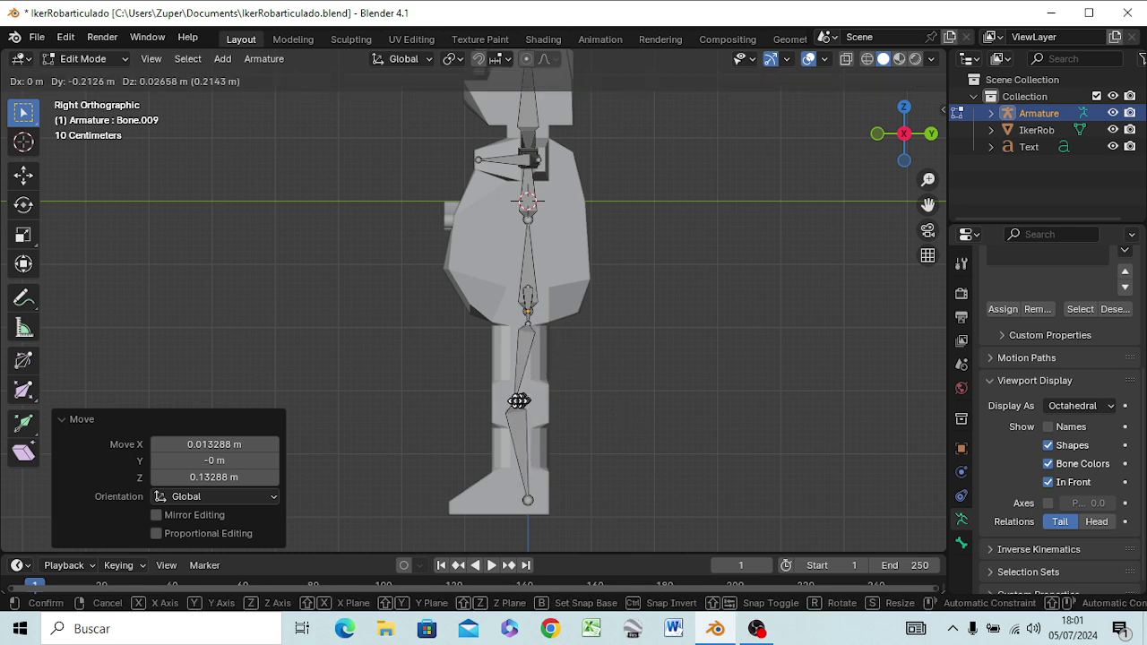
click(508, 398)
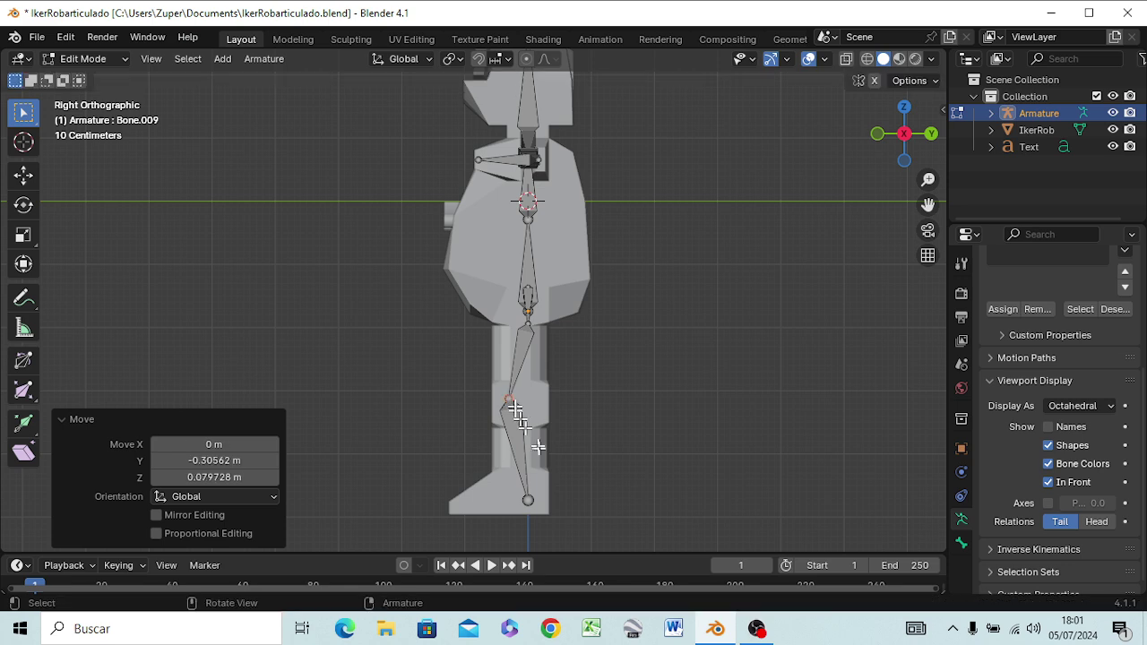
click(526, 499)
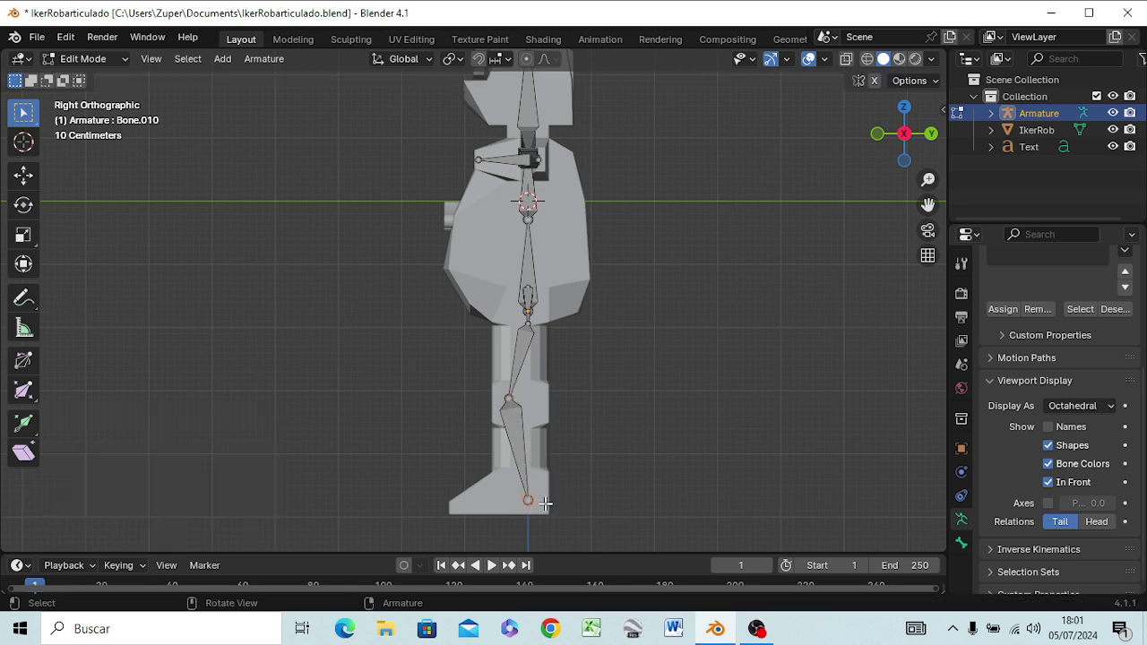
key(g)
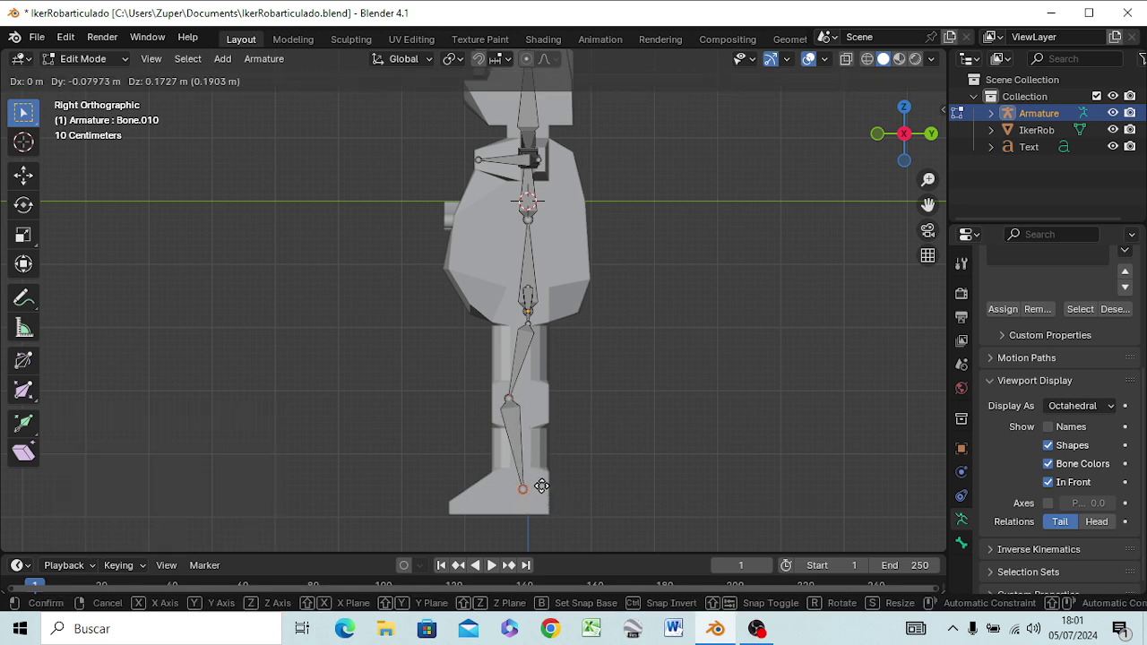
click(540, 483)
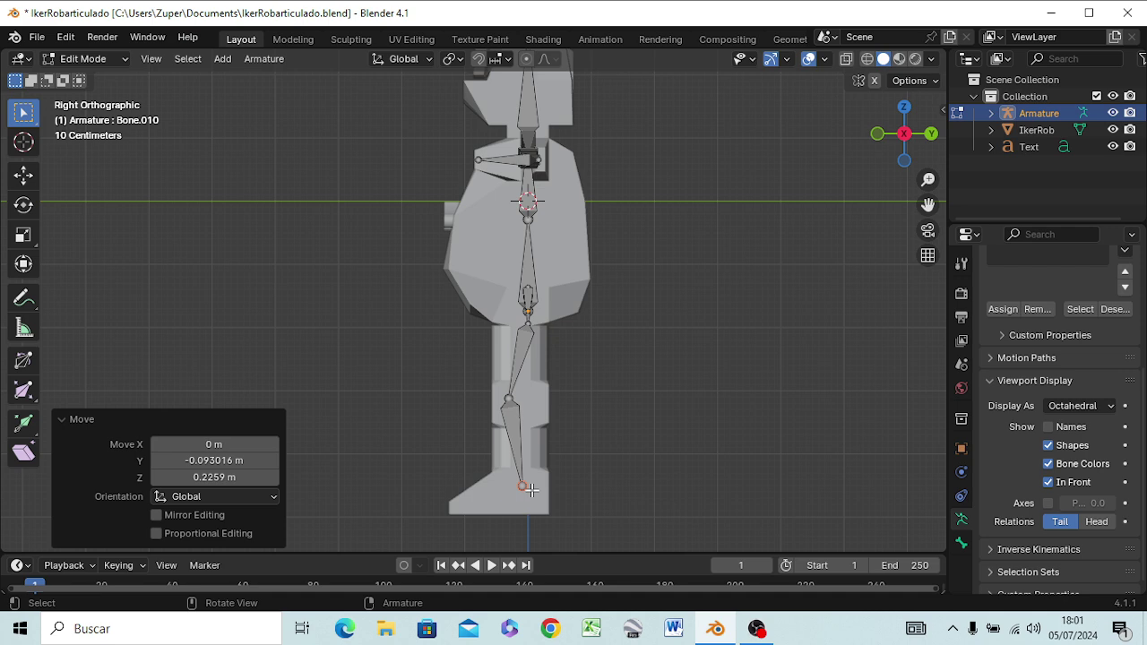
key(e)
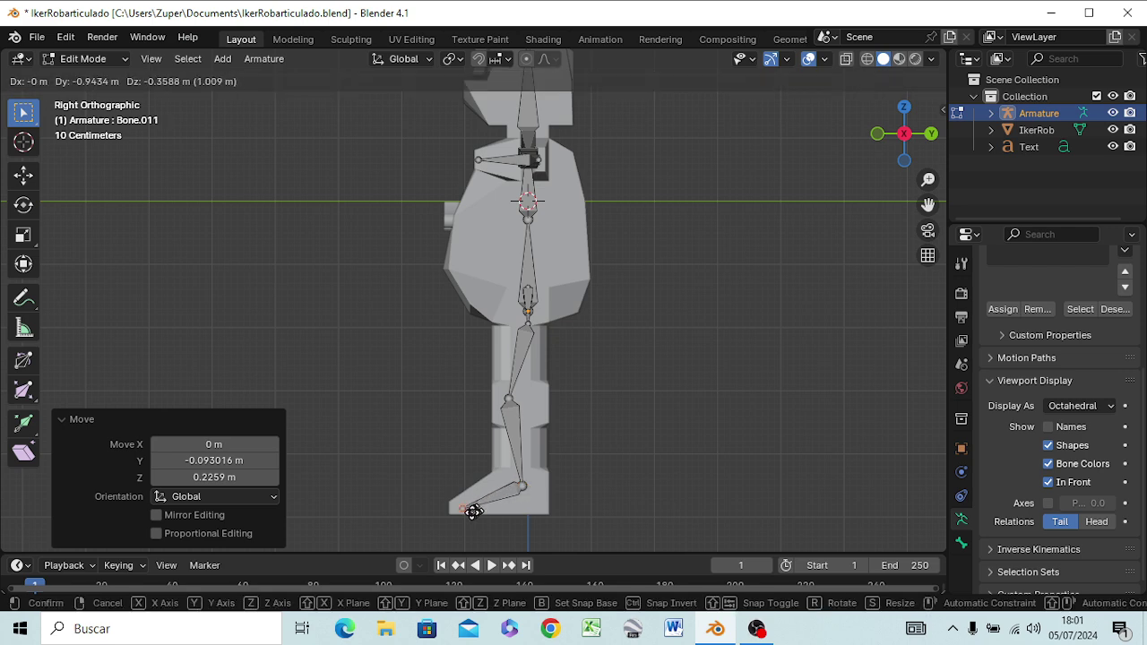
- Place the foot bone at the toe, then shift the torso bone joint −0.27 m in Y and −0.09 m in Z
click(466, 509)
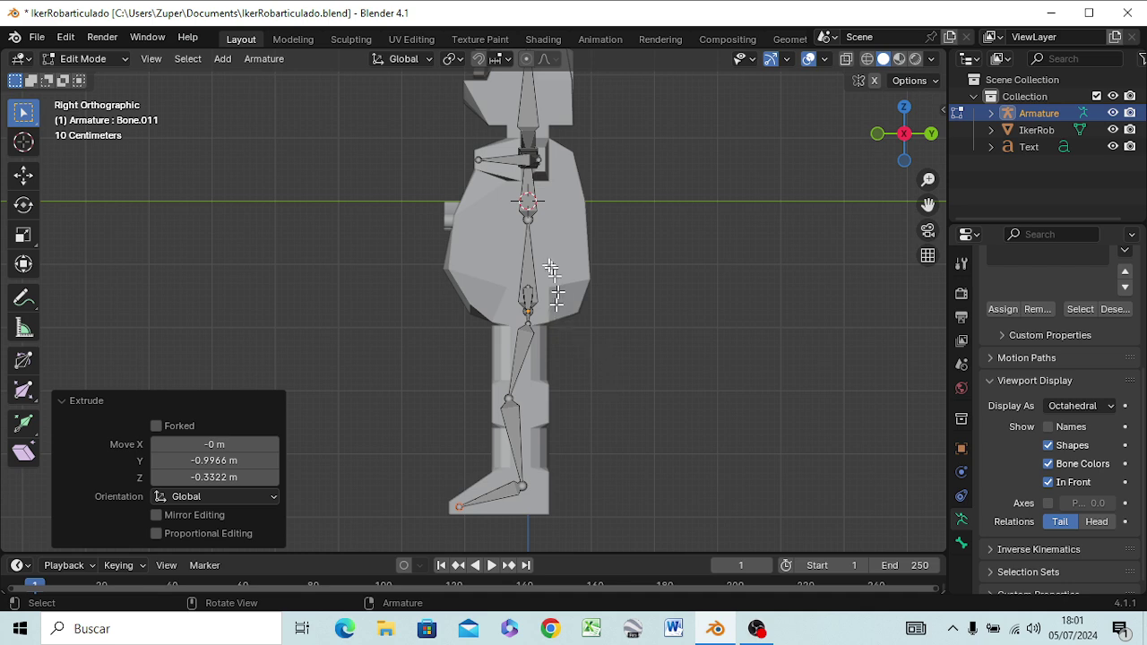
click(528, 219)
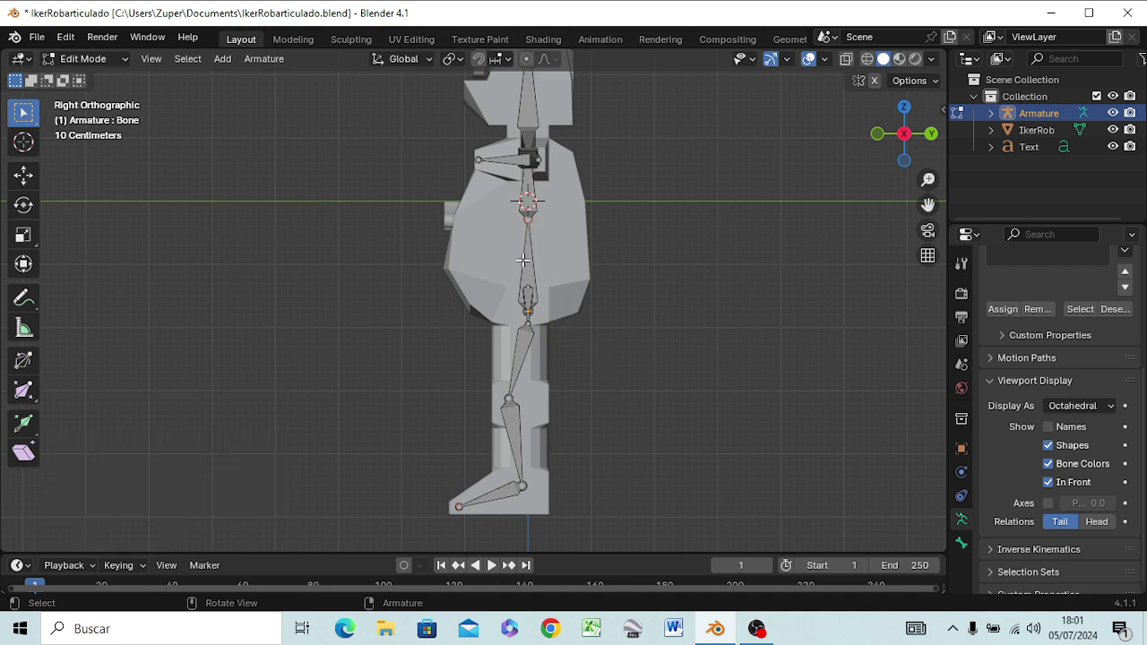
key(g)
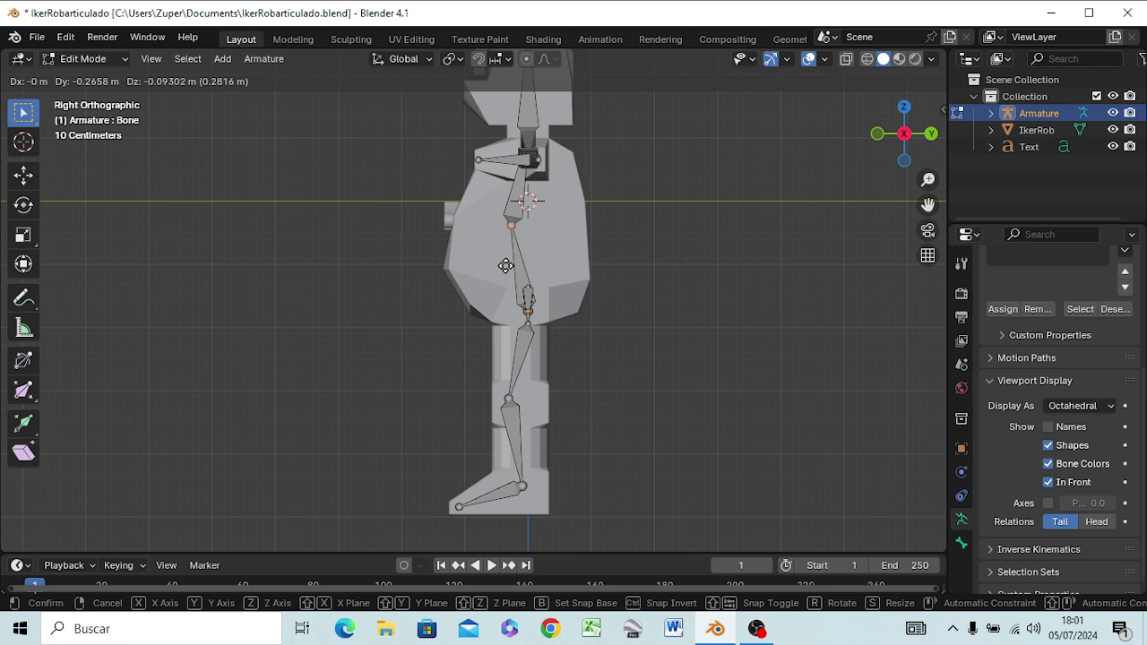
click(505, 266)
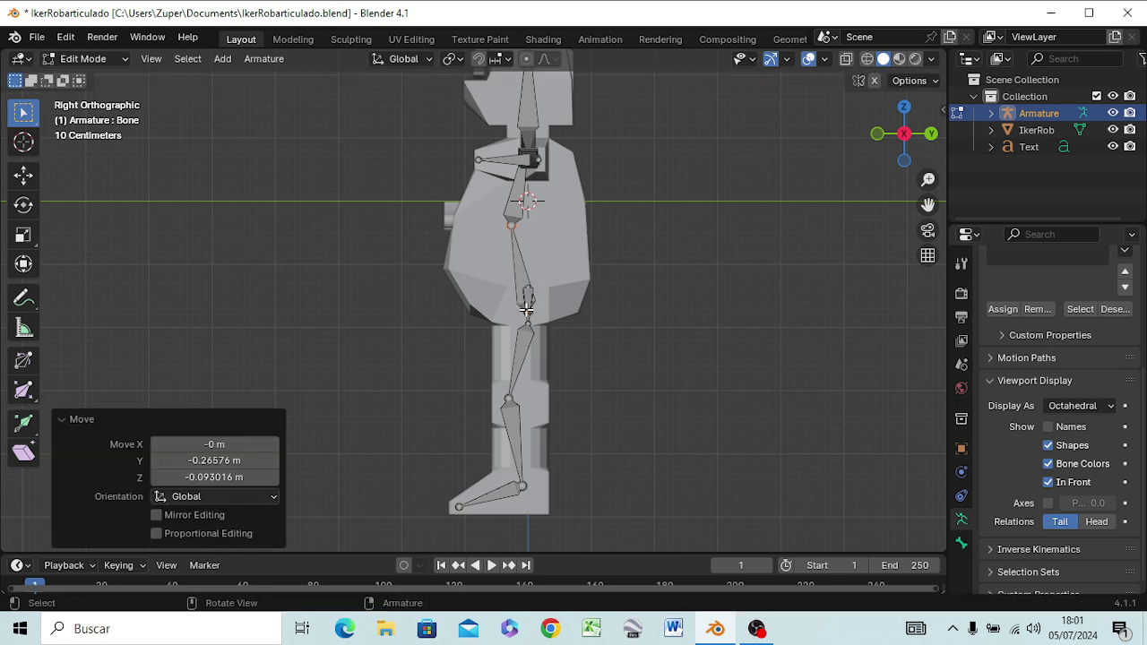
mouse_move(527, 310)
middle_down()
mouse_move(583, 325)
mouse_move(555, 350)
mouse_move(550, 322)
mouse_move(606, 333)
mouse_move(630, 351)
mouse_move(696, 349)
mouse_move(615, 251)
mouse_move(528, 190)
mouse_move(544, 204)
mouse_move(499, 248)
mouse_move(409, 245)
mouse_move(377, 188)
middle_up()
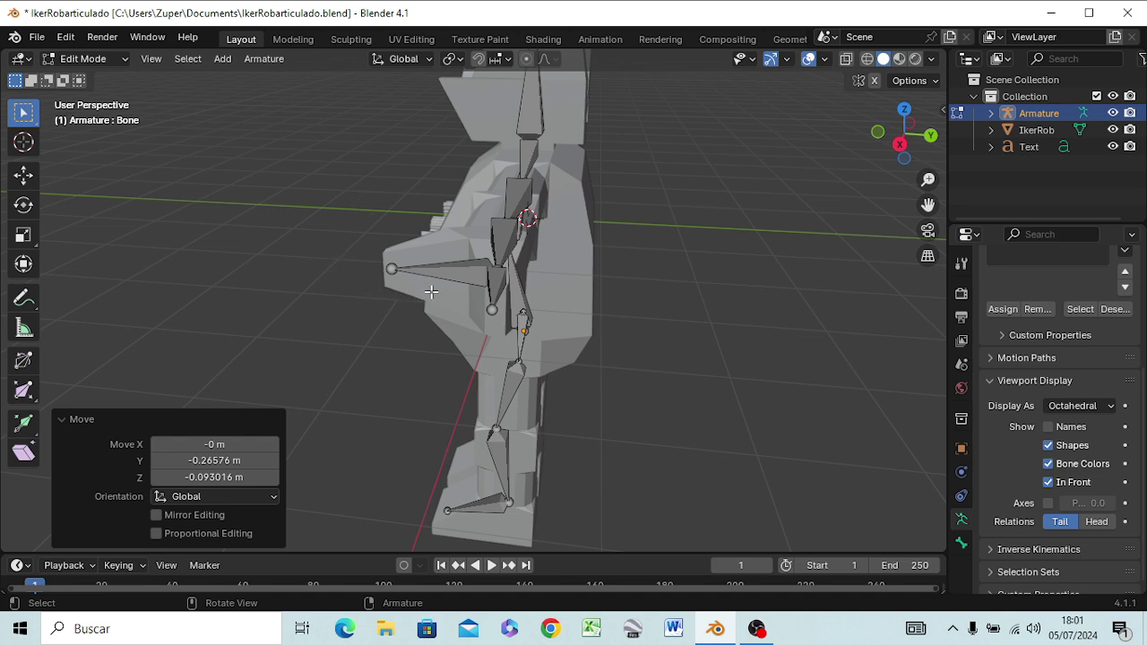
- In front view, auto-name the shoulder bone as left-side Bone.003.L
key(KP_1)
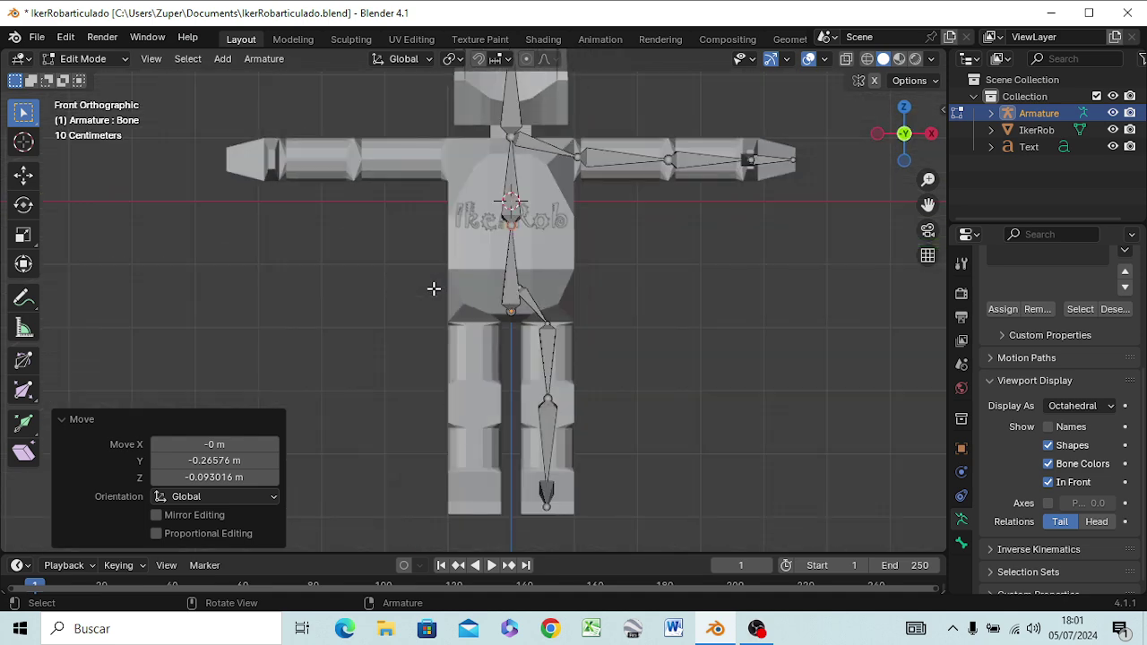
scroll(648, 310, down, 1)
scroll(660, 307, down, 3)
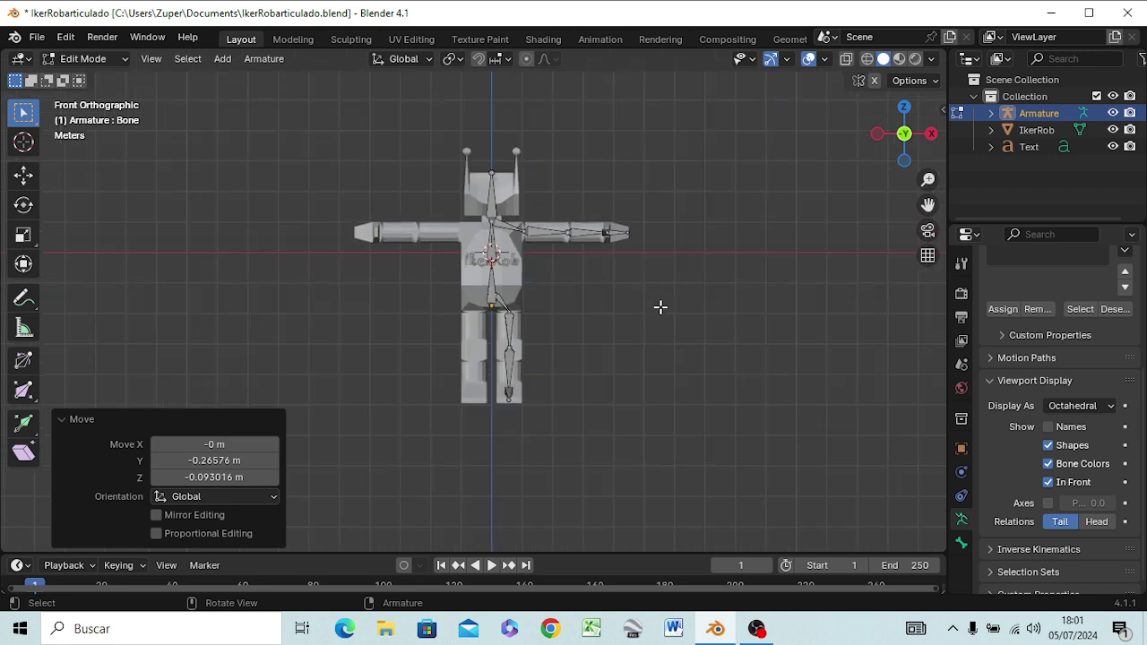
scroll(661, 307, up, 2)
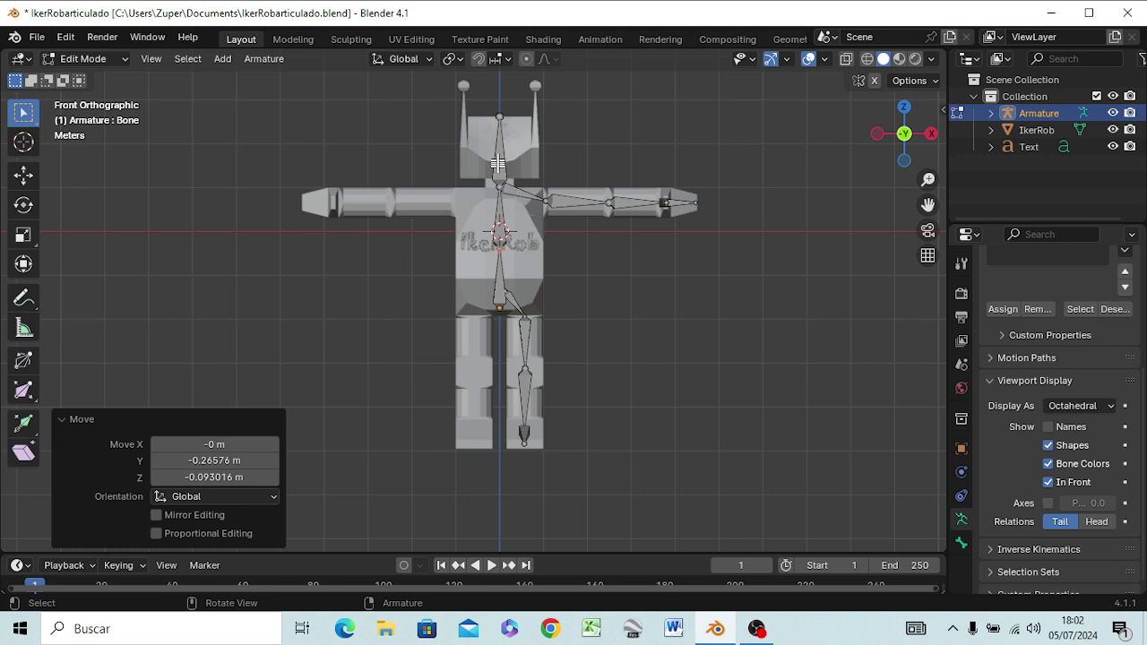
click(515, 190)
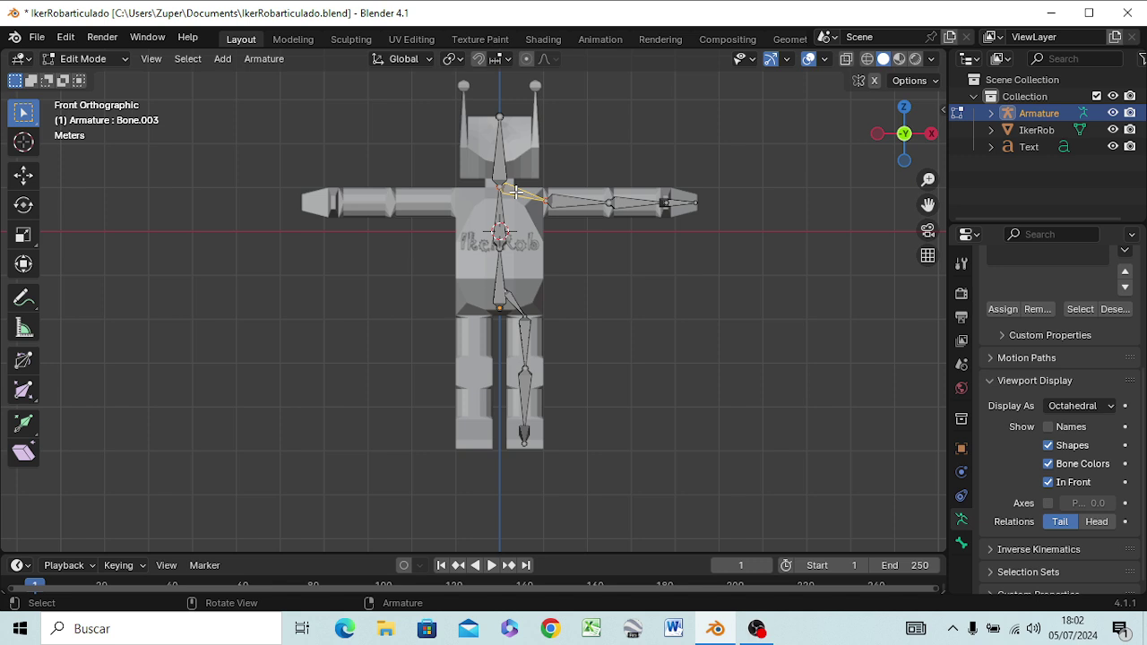
right_click(516, 191)
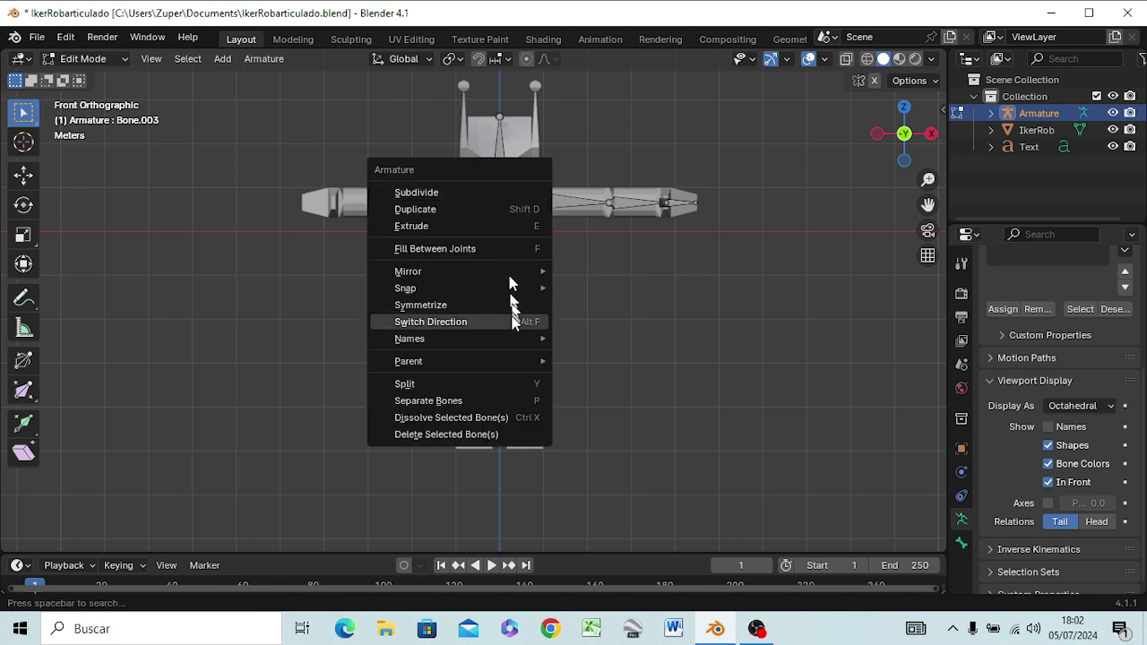
mouse_move(410, 338)
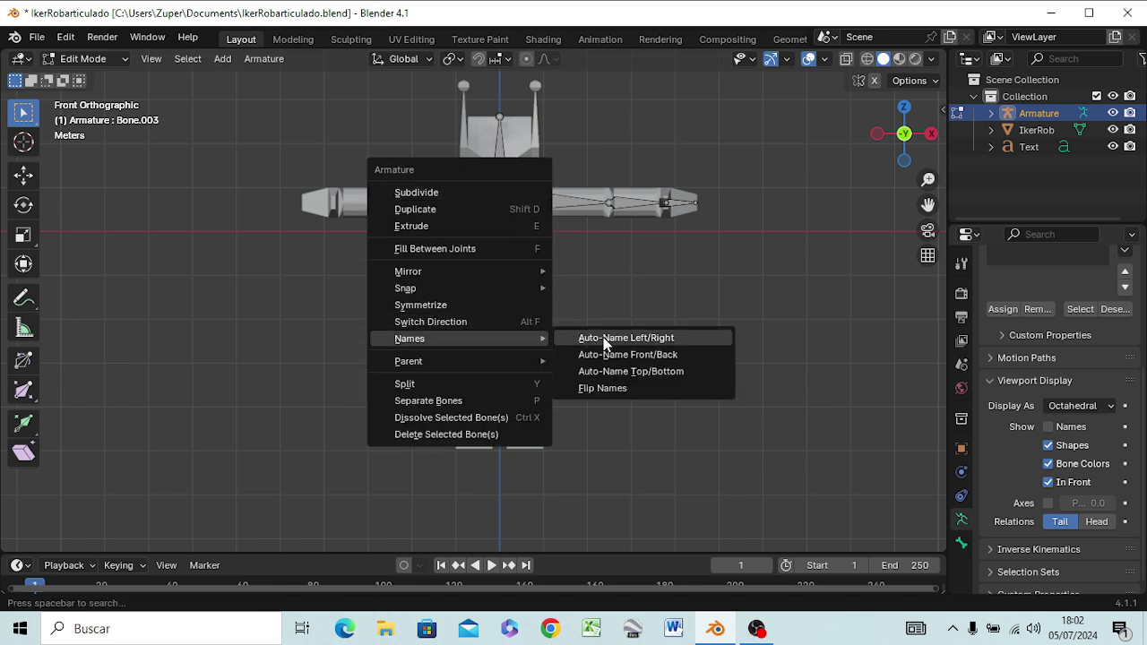
click(606, 339)
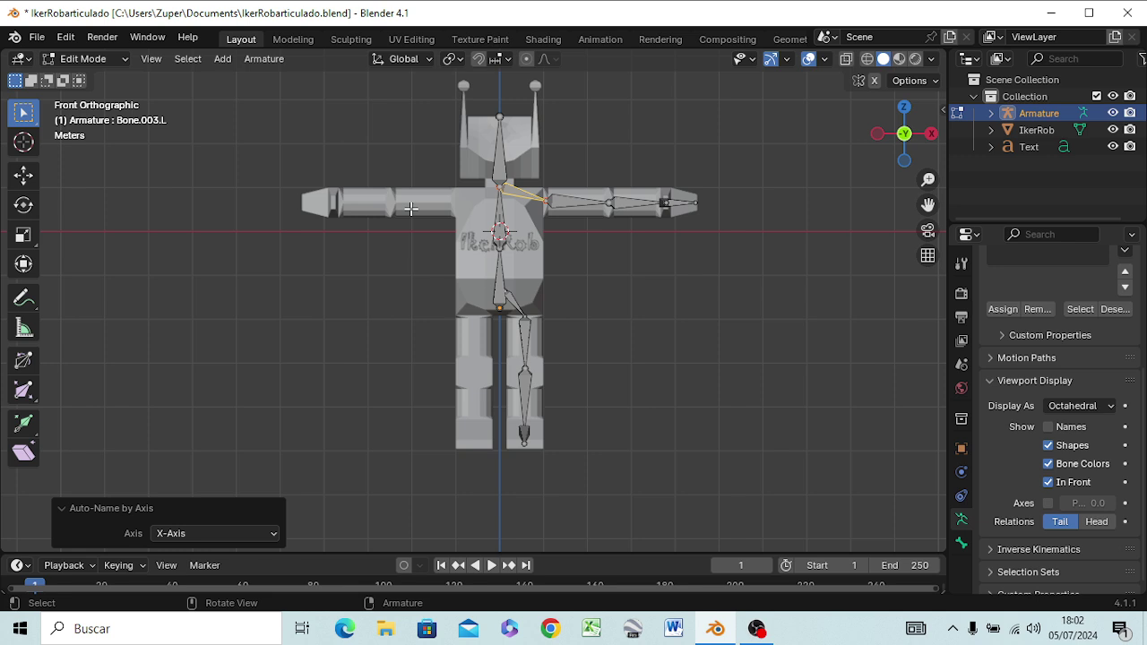
- Auto-name the arm and hand bones Bone.004.L and Bone.005.L
click(567, 204)
right_click(571, 202)
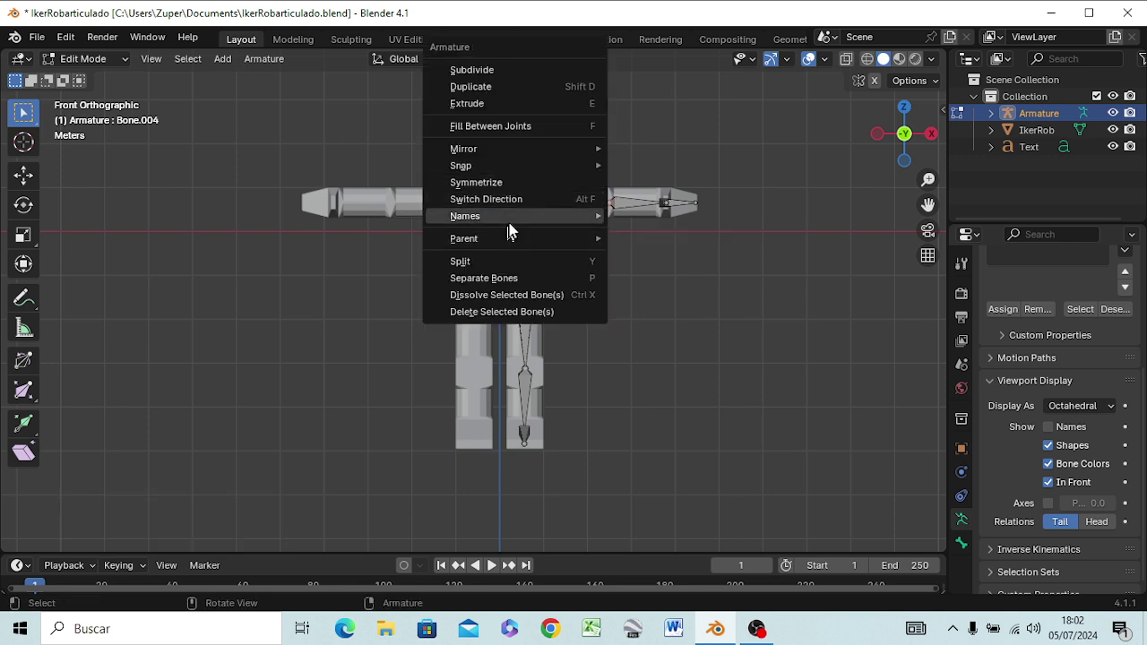
mouse_move(465, 216)
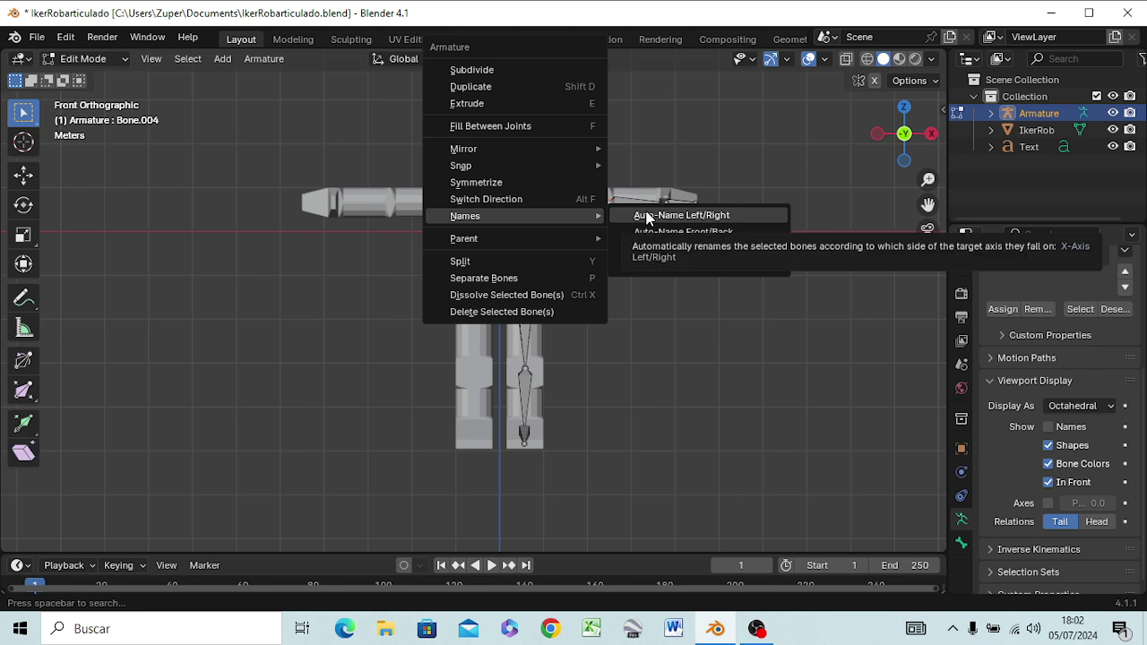
click(647, 216)
click(625, 205)
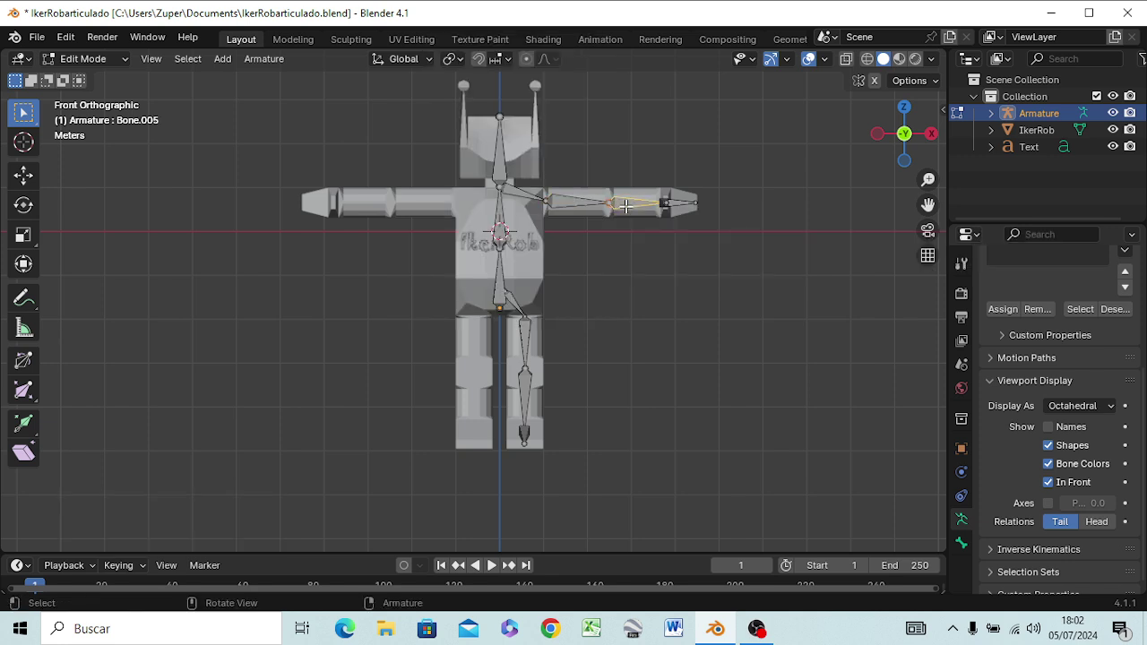
right_click(625, 205)
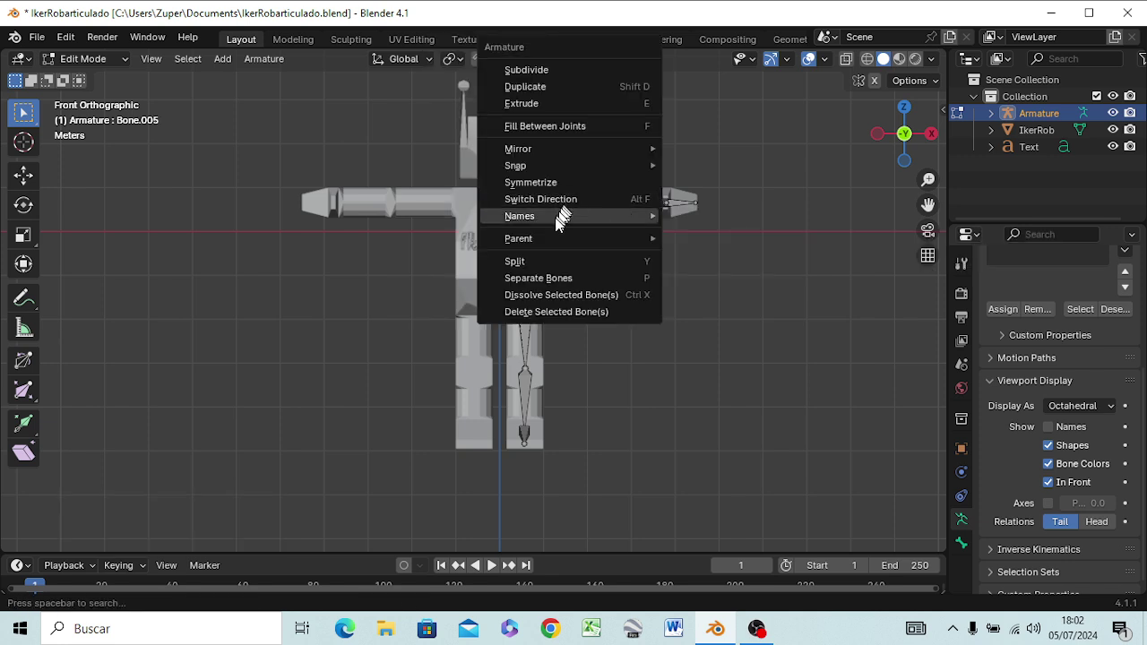
mouse_move(519, 216)
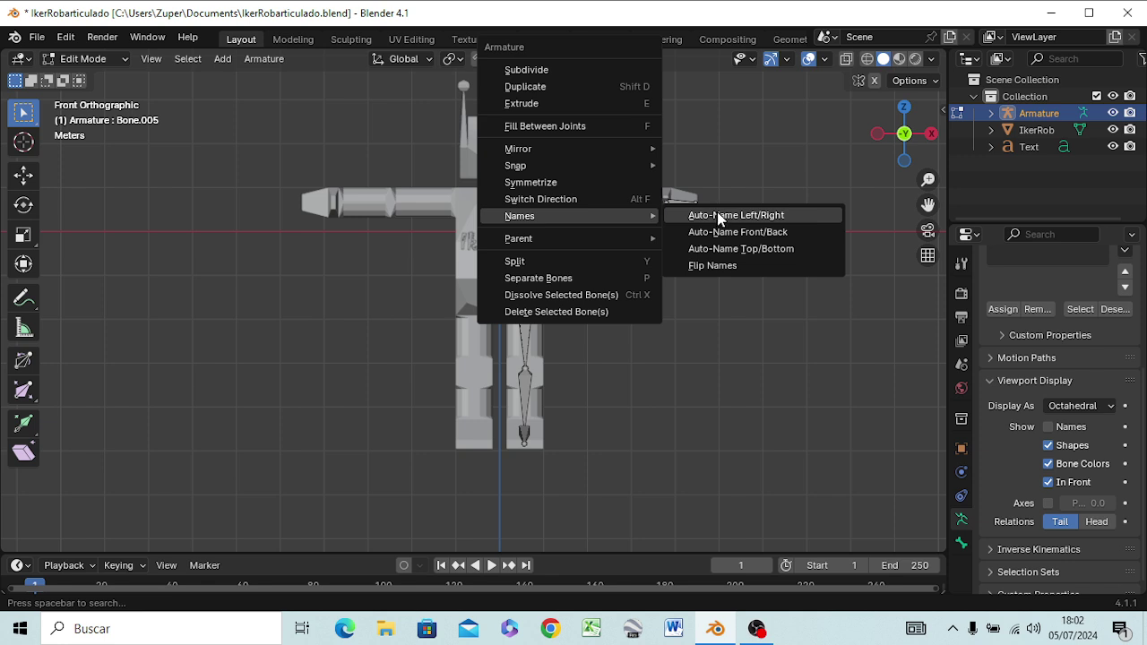
click(717, 215)
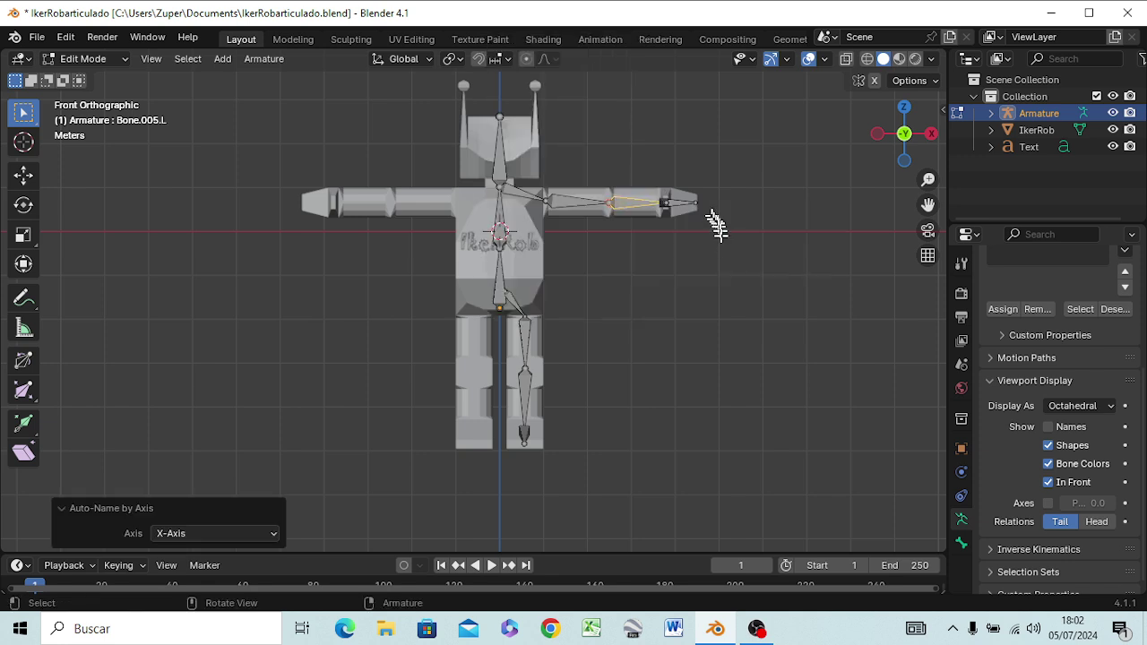
- Display bone names in the viewport and auto-name Bone.006 to Bone.006.L
click(1048, 427)
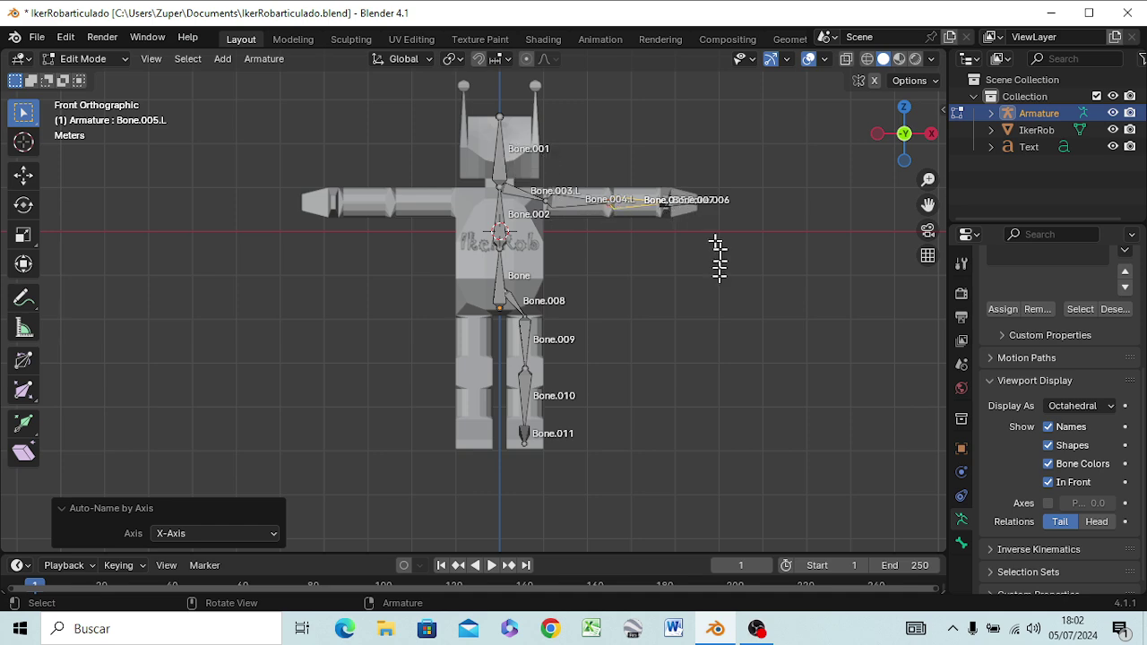
mouse_move(717, 248)
middle_down()
mouse_move(574, 389)
mouse_move(579, 379)
middle_up()
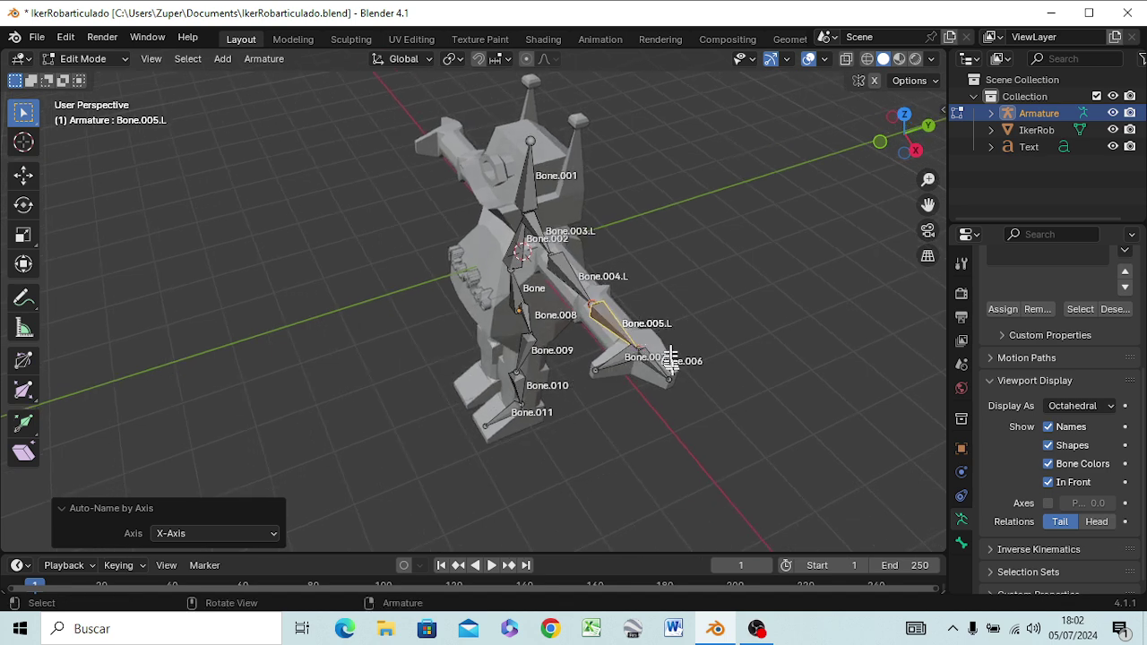
click(659, 370)
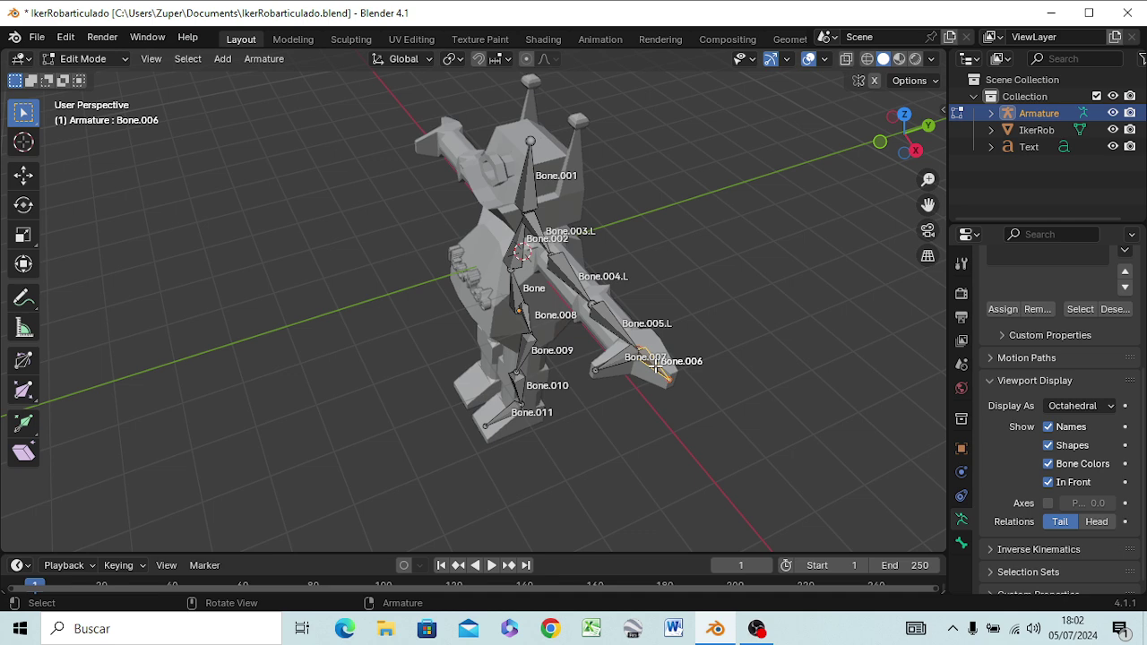
right_click(657, 367)
mouse_move(573, 367)
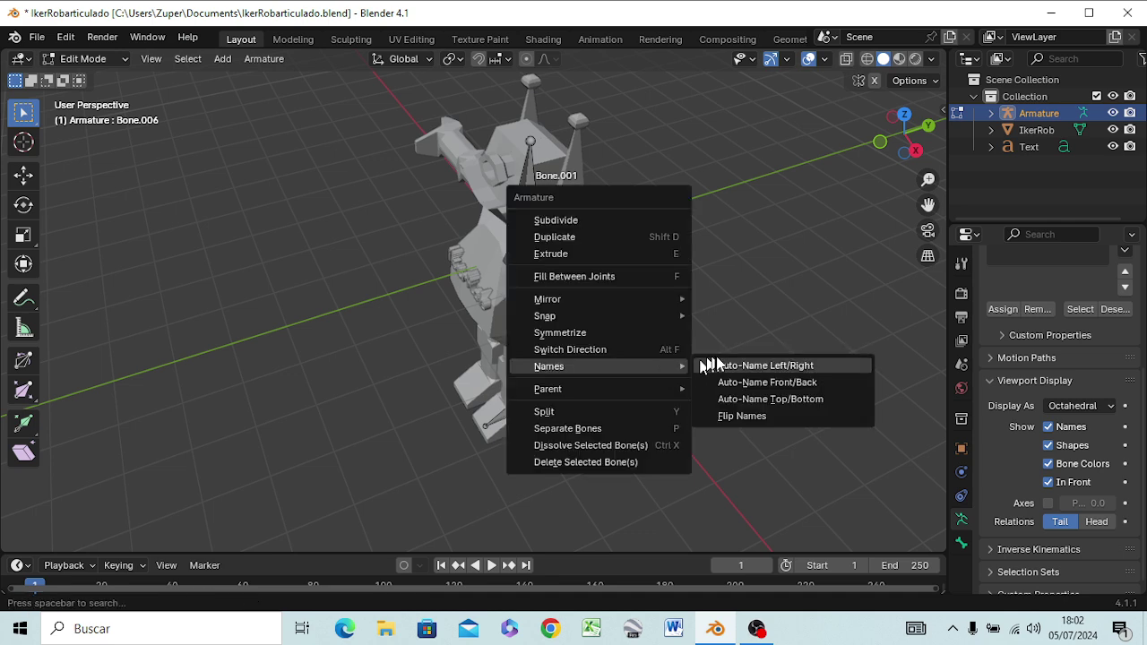
click(722, 365)
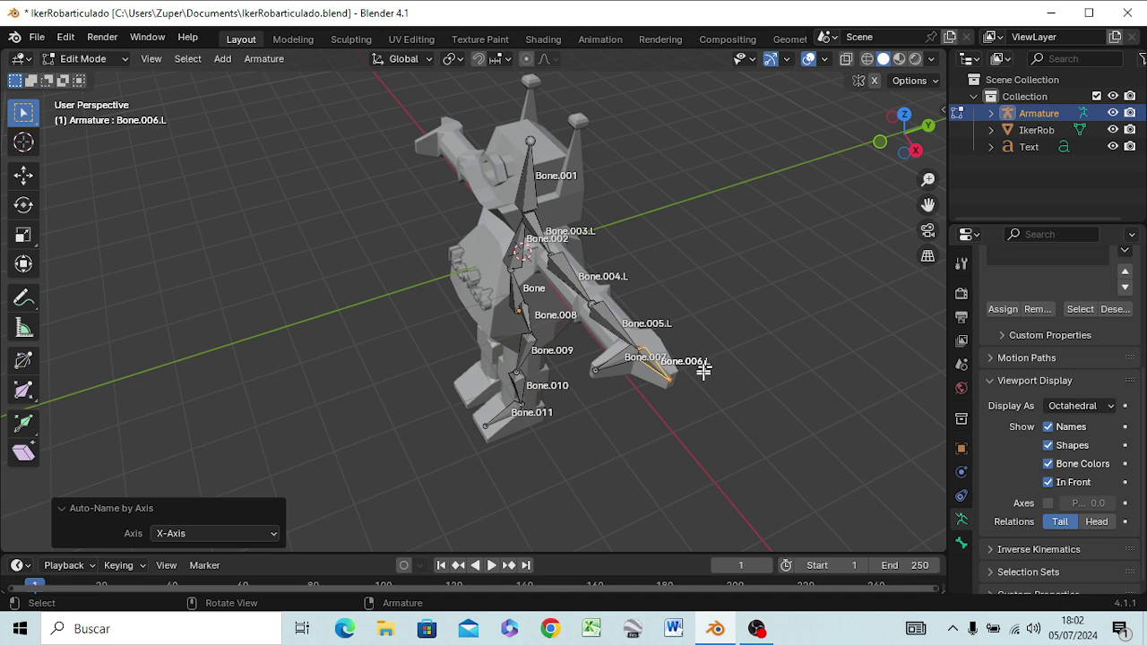
- Auto-name the claw bone Bone.007 to Bone.007.L
click(616, 358)
right_click(616, 359)
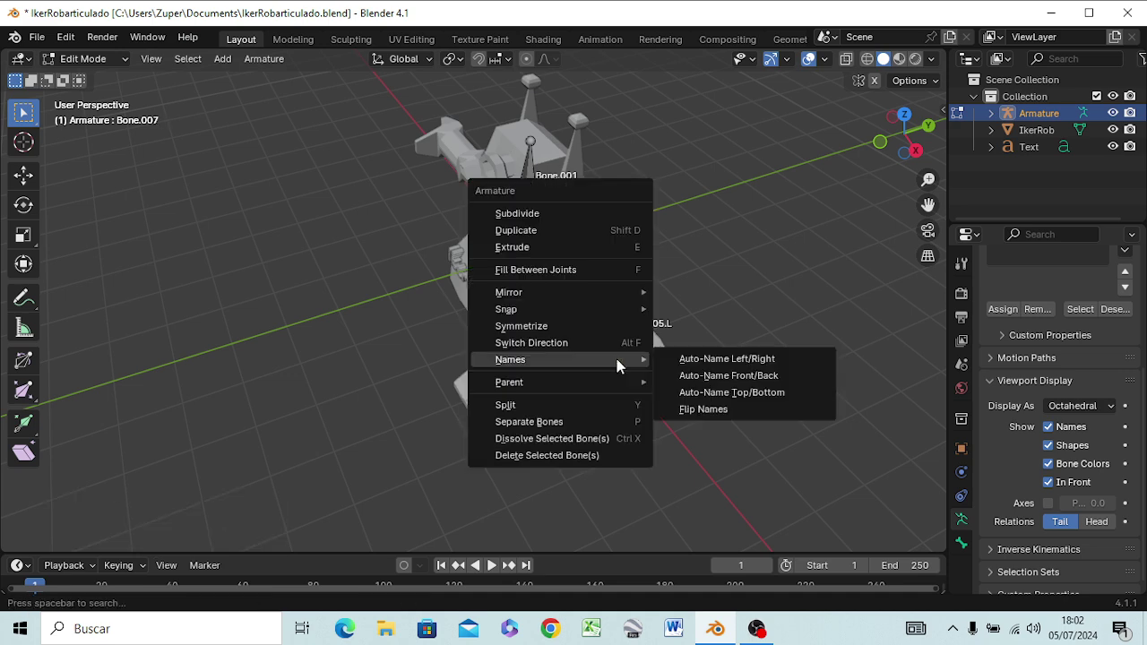
click(709, 360)
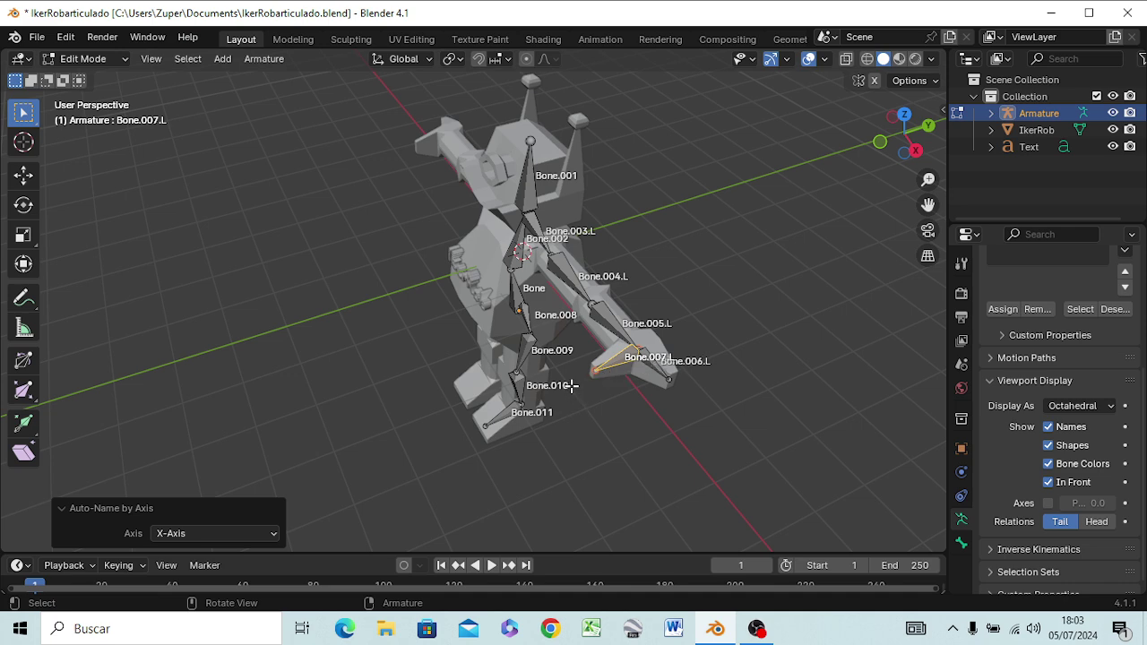
middle_drag(574, 385, 684, 307)
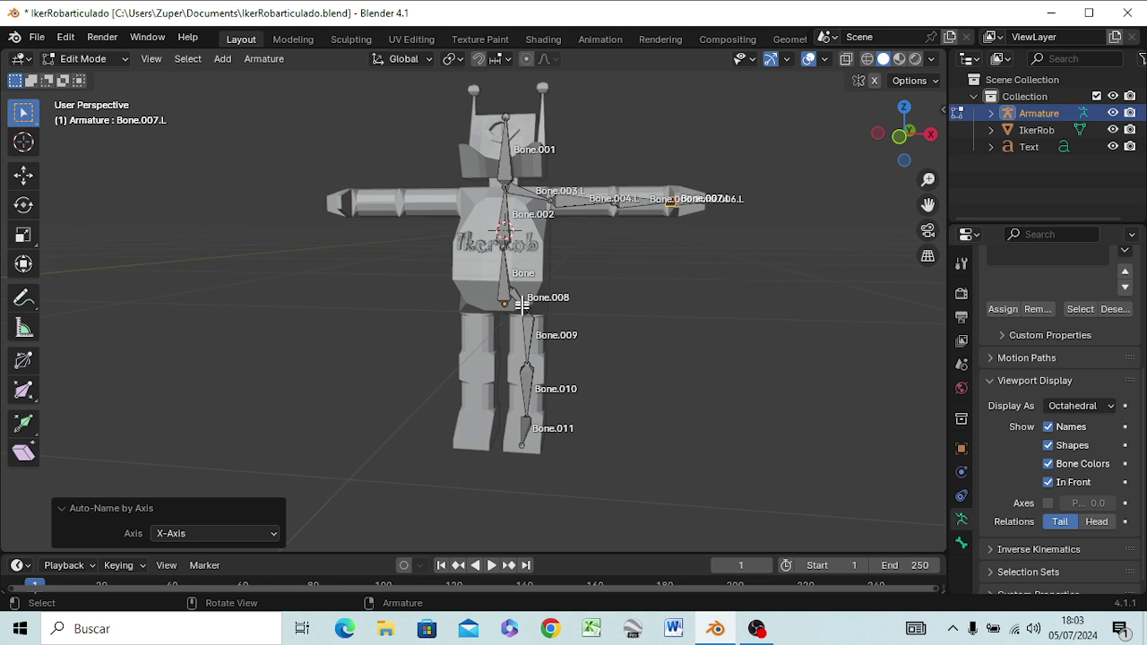
- Auto-name the hip and thigh bones Bone.008.L and Bone.009.L
click(520, 301)
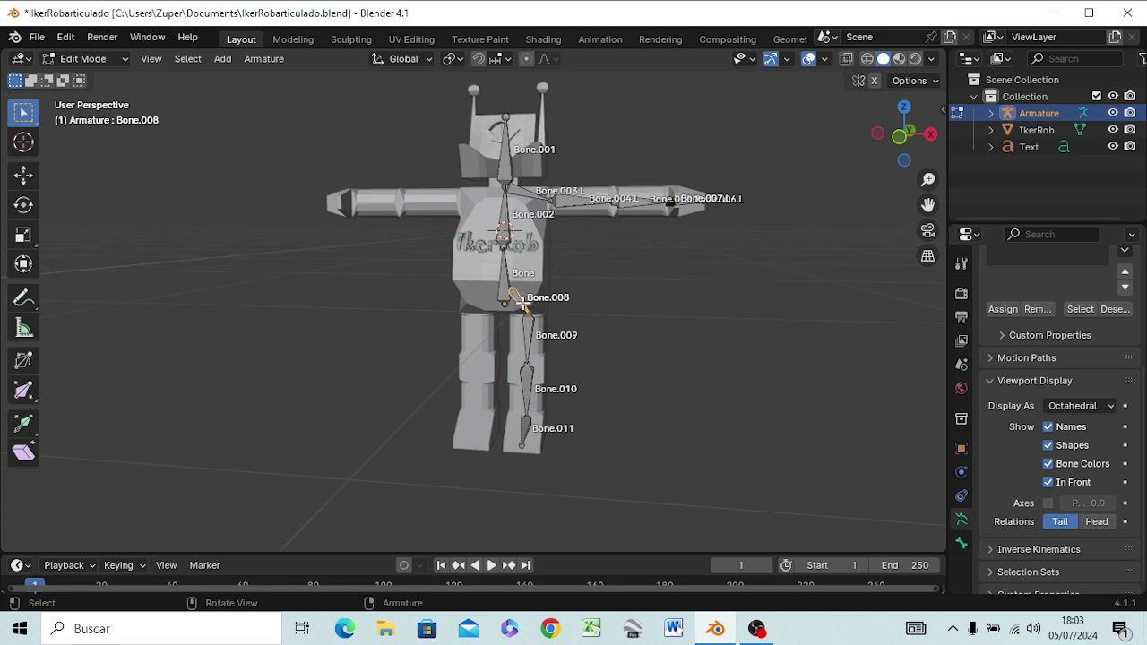
right_click(522, 304)
click(585, 305)
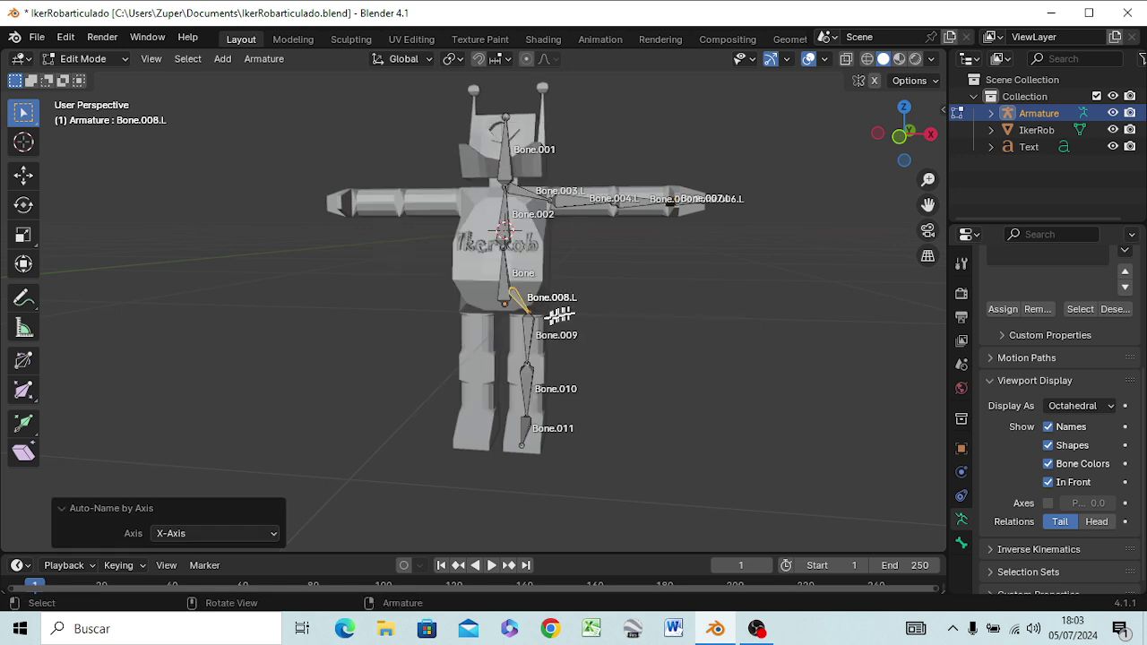
click(524, 335)
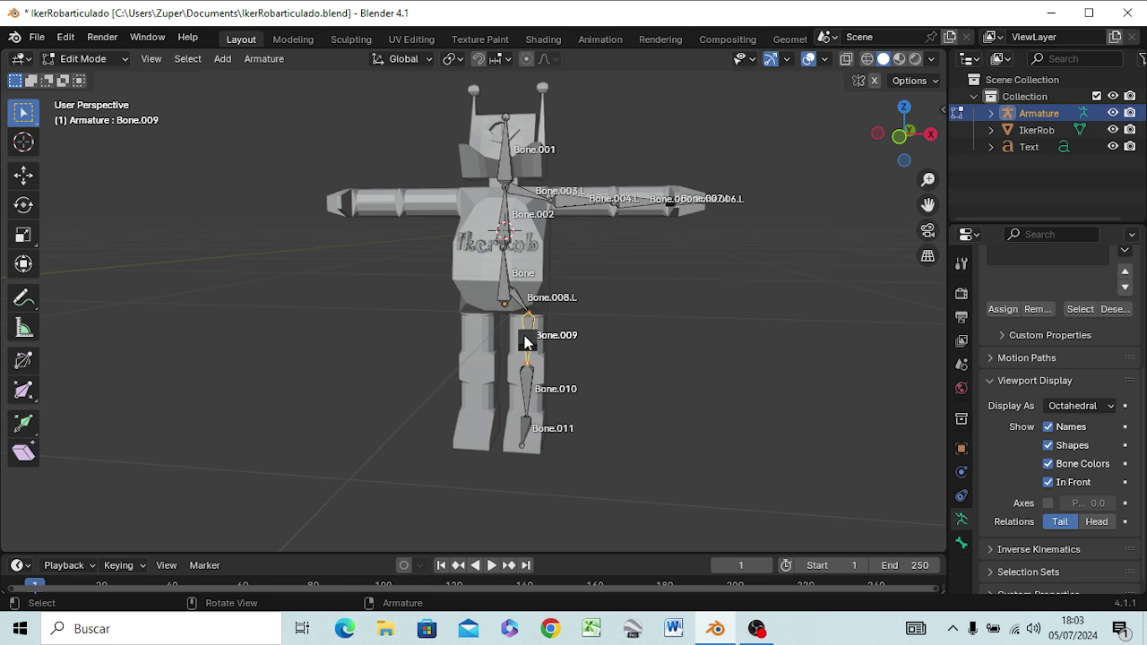
right_click(525, 335)
click(598, 337)
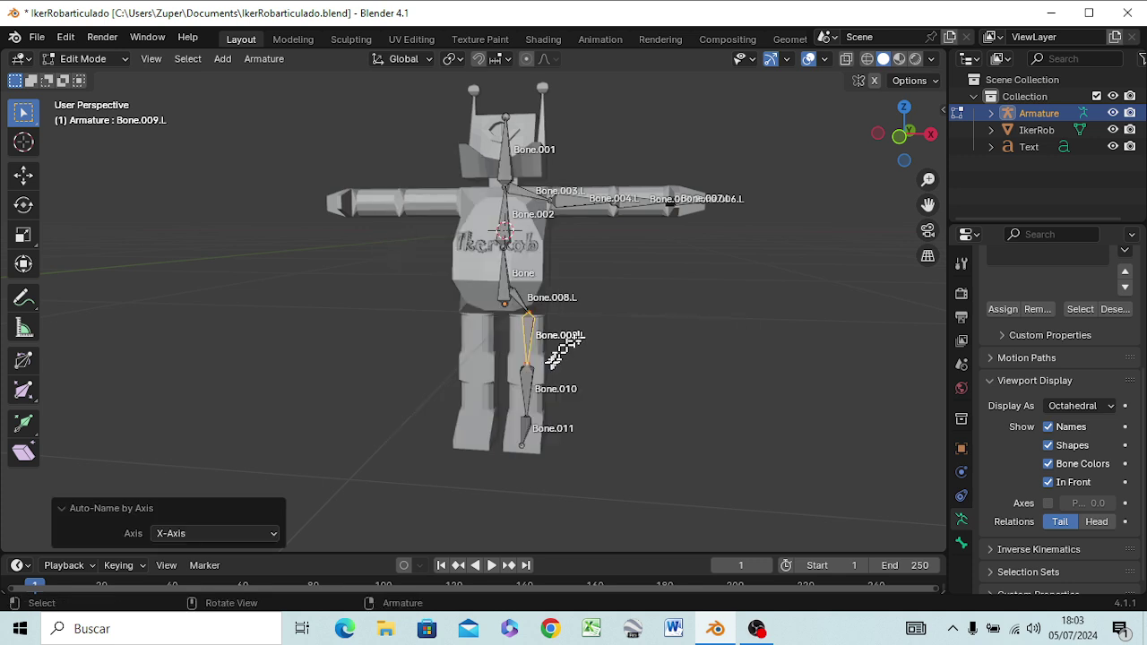
- Auto-name the shin and foot bones Bone.010.L and Bone.011.L, then return to front view
click(527, 383)
right_click(527, 384)
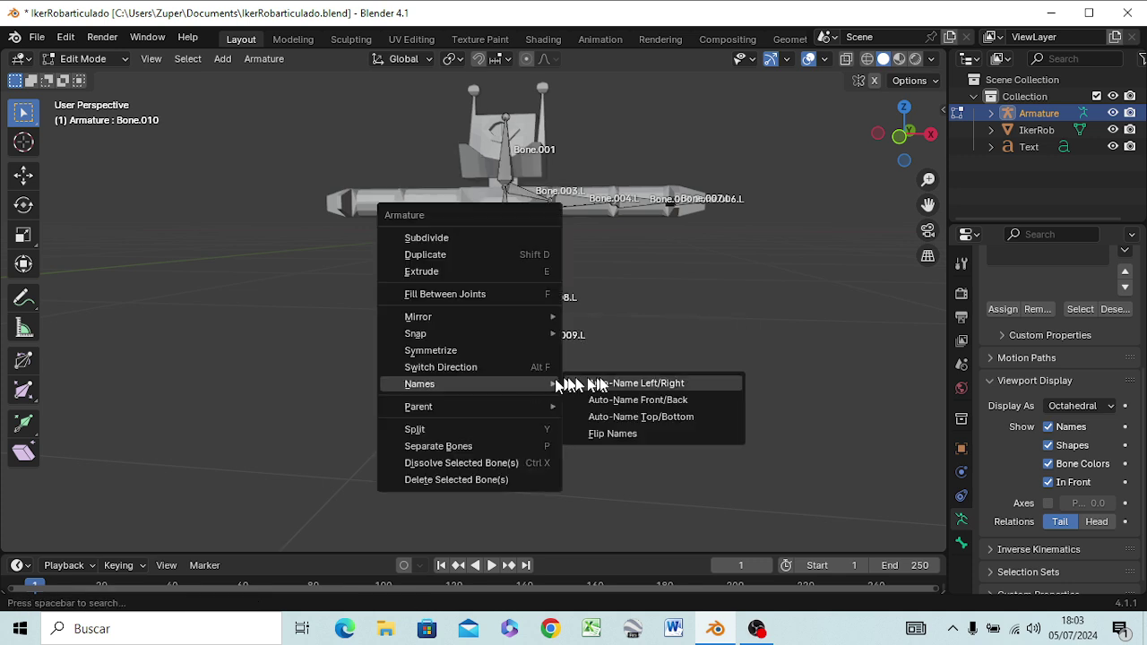
click(602, 377)
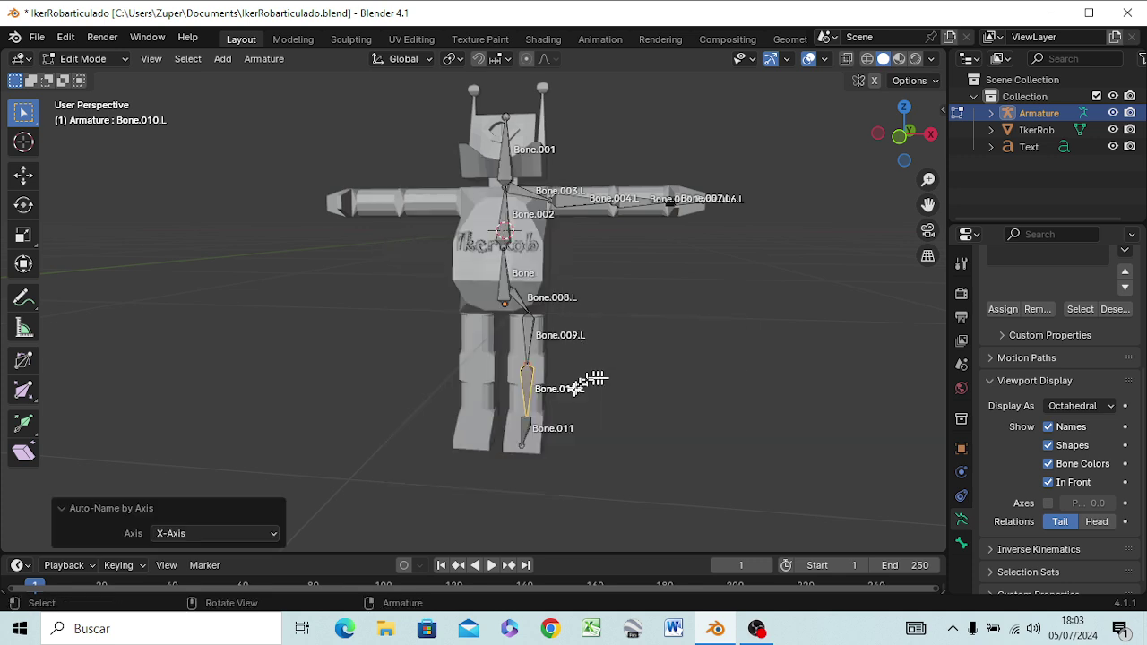
click(527, 428)
right_click(529, 429)
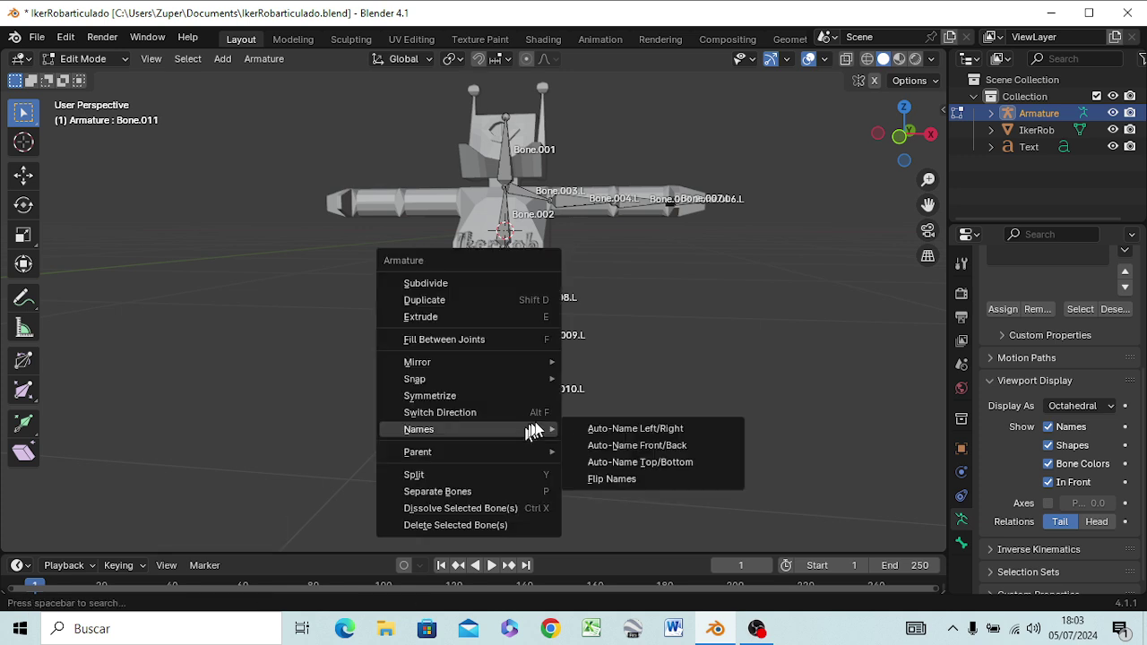
click(582, 428)
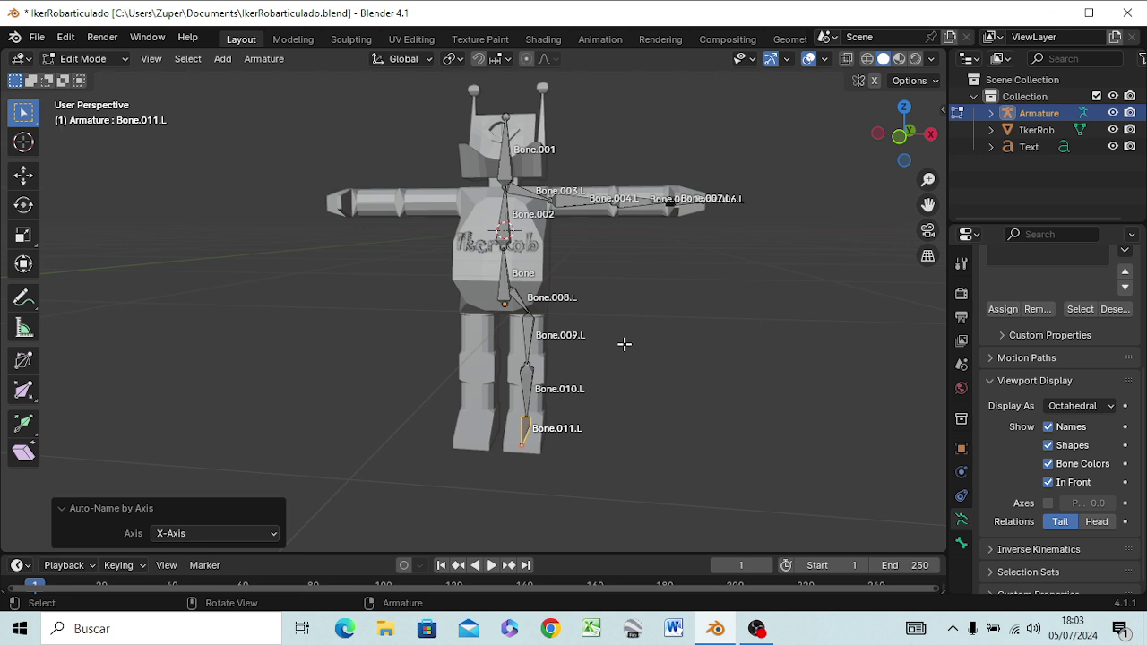
key(KP_1)
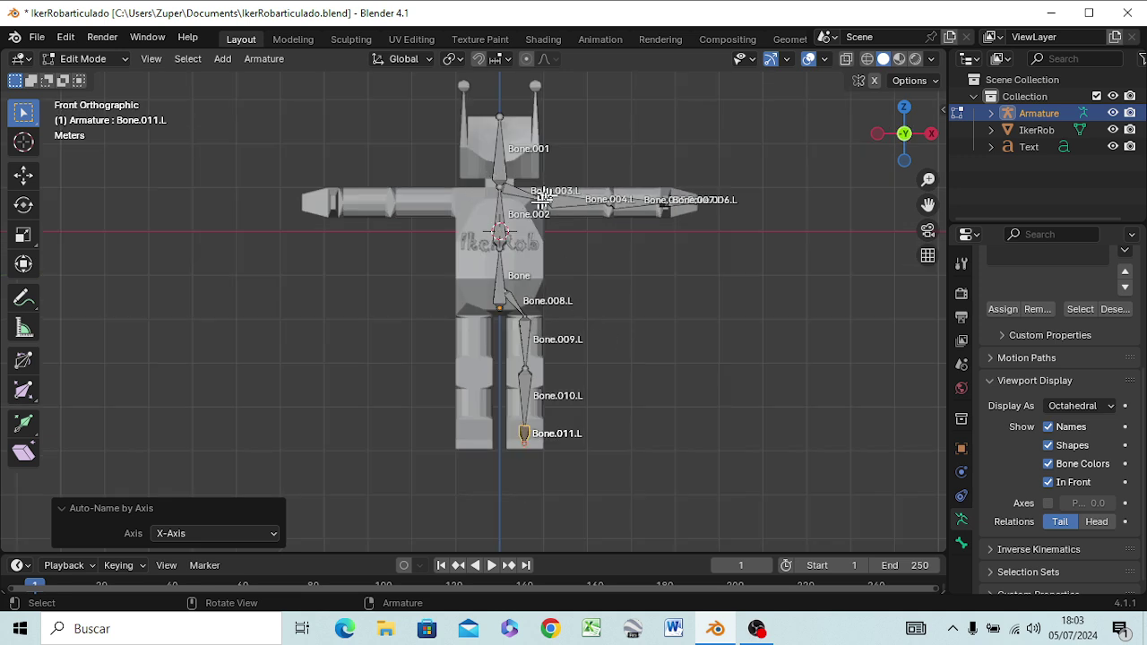
- Select the arm chain Bone.003.L through Bone.007.L together
click(516, 192)
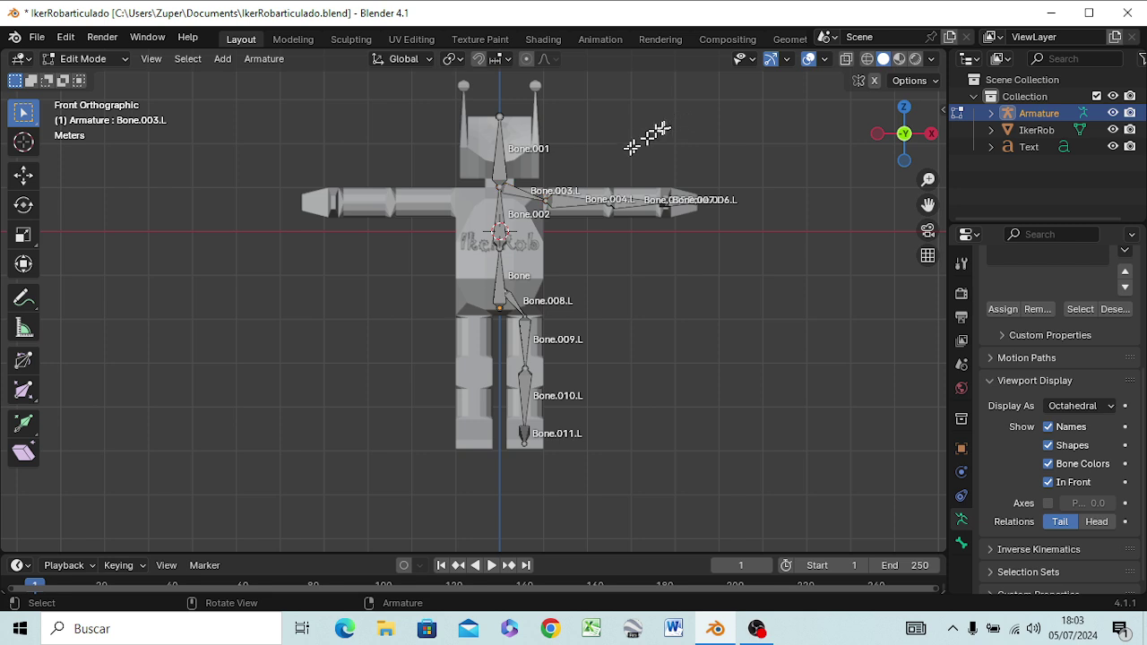
shift+click(564, 201)
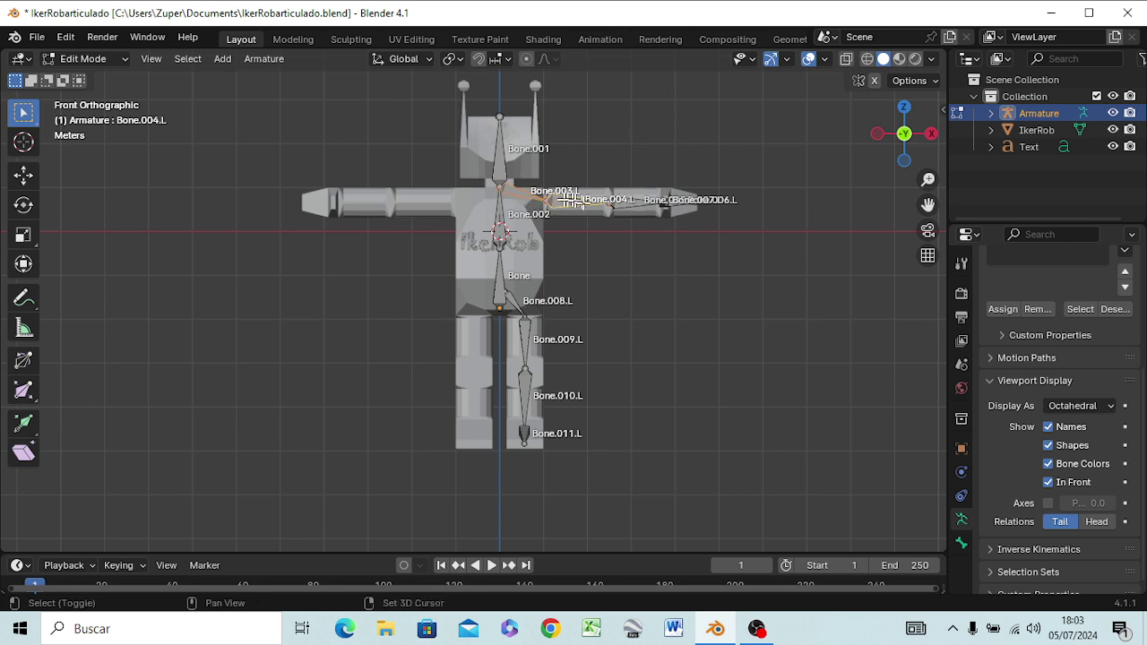
shift+click(630, 201)
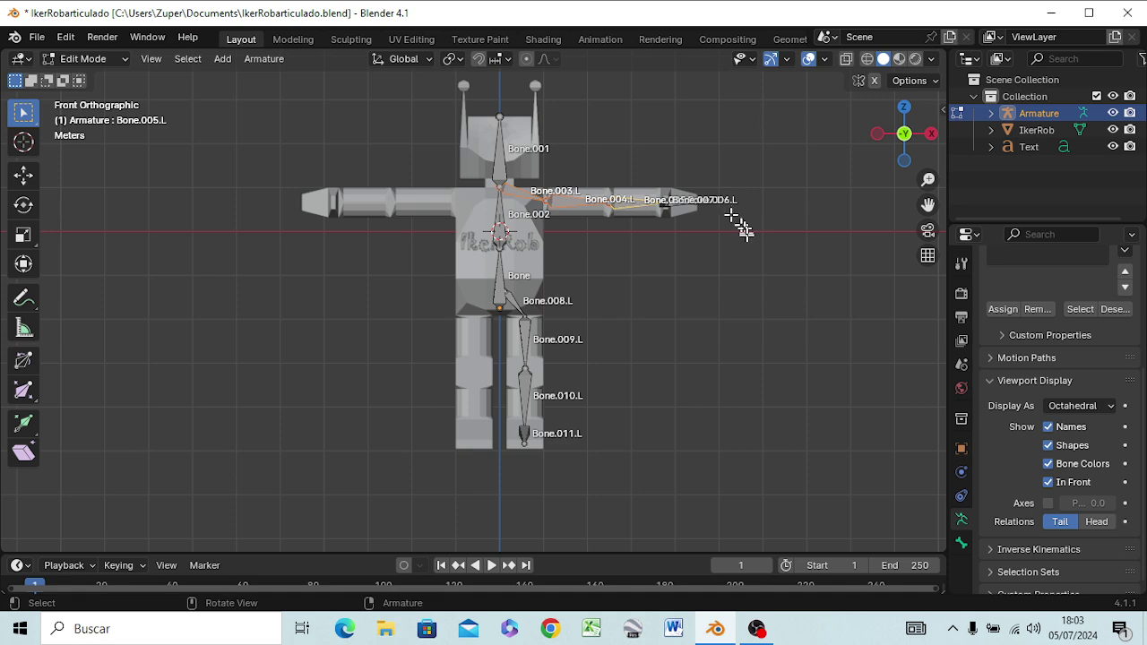
mouse_move(743, 225)
middle_down()
mouse_move(685, 331)
mouse_move(736, 355)
mouse_move(724, 351)
middle_up()
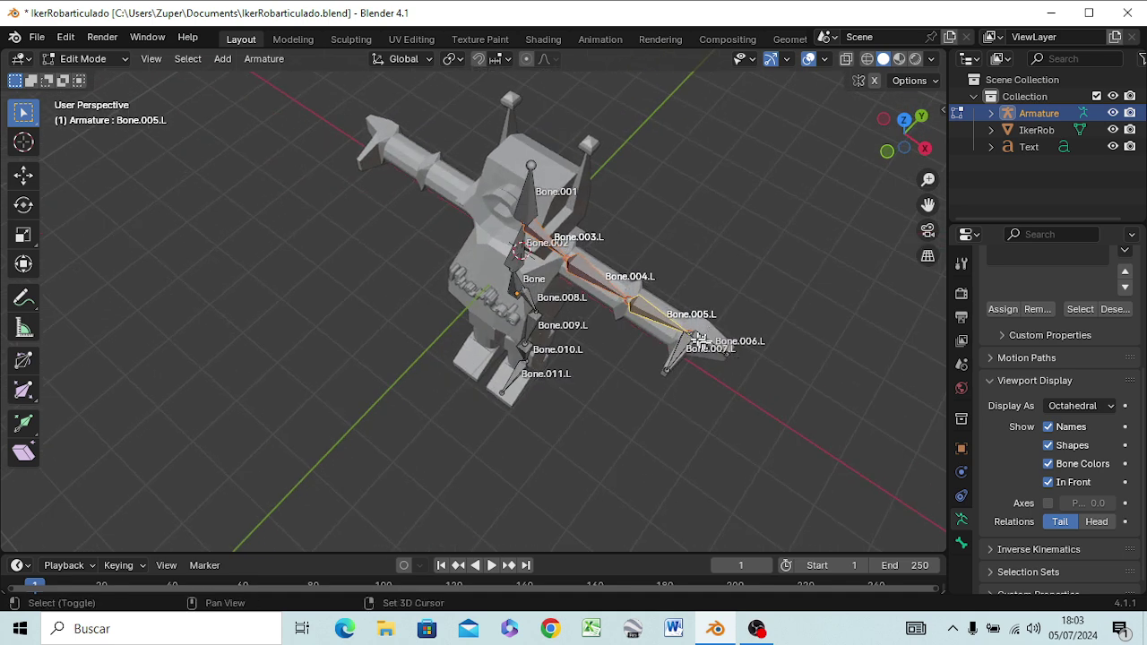
shift+click(697, 340)
shift+click(678, 346)
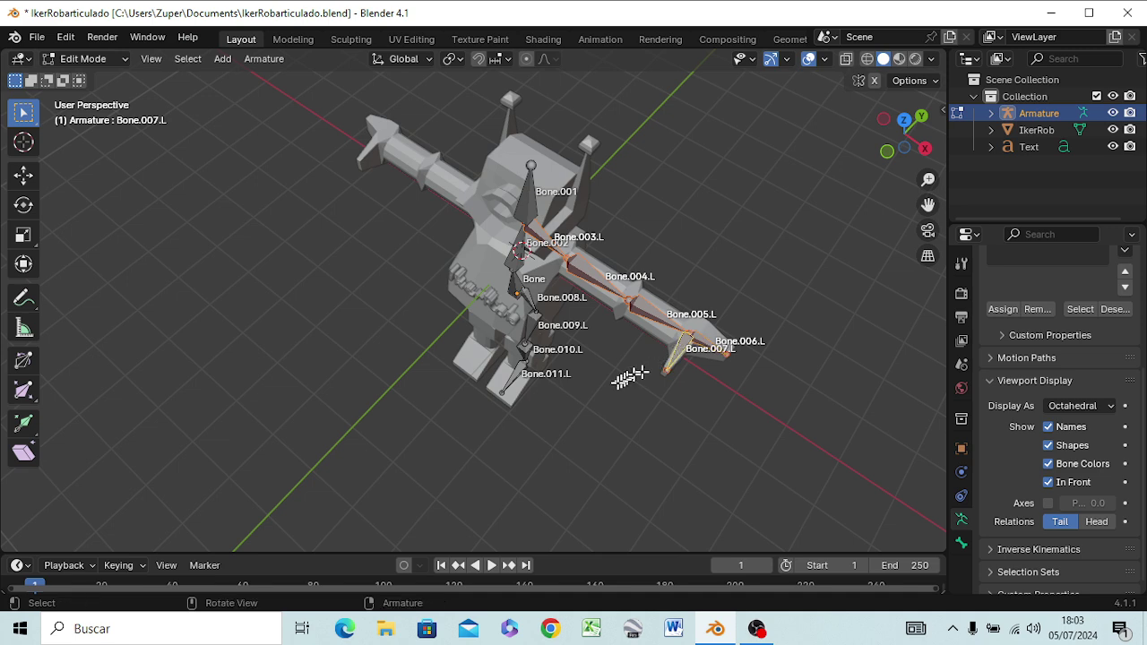
- Add the leg bones Bone.008.L through Bone.011.L to the selection
key(KP_1)
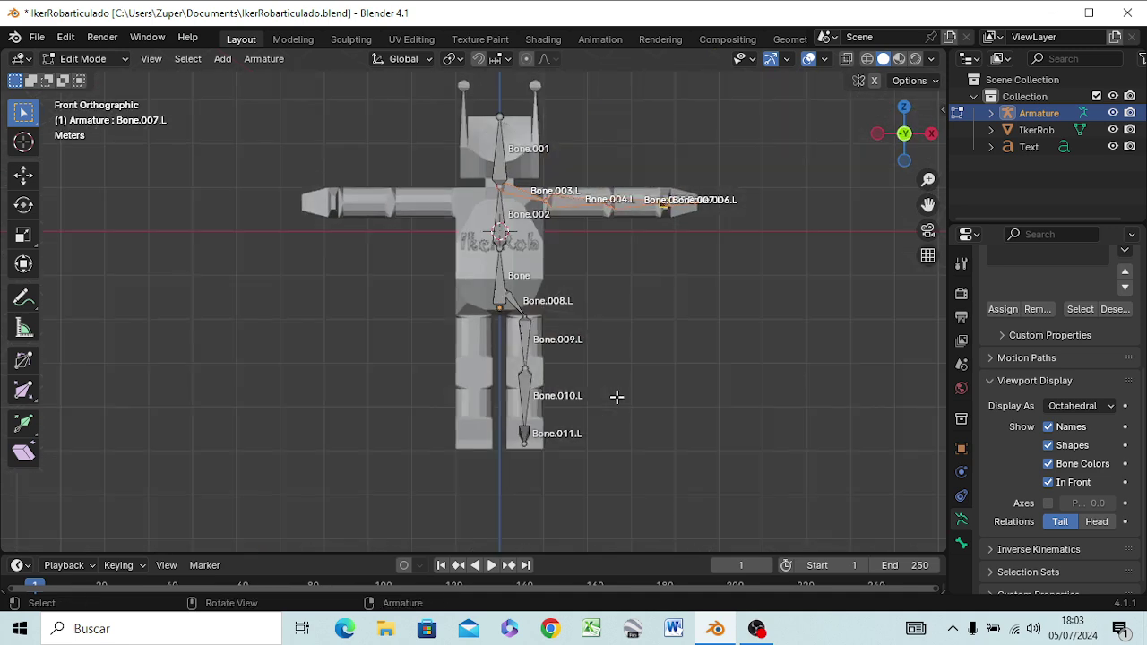
shift+click(506, 303)
shift+click(525, 335)
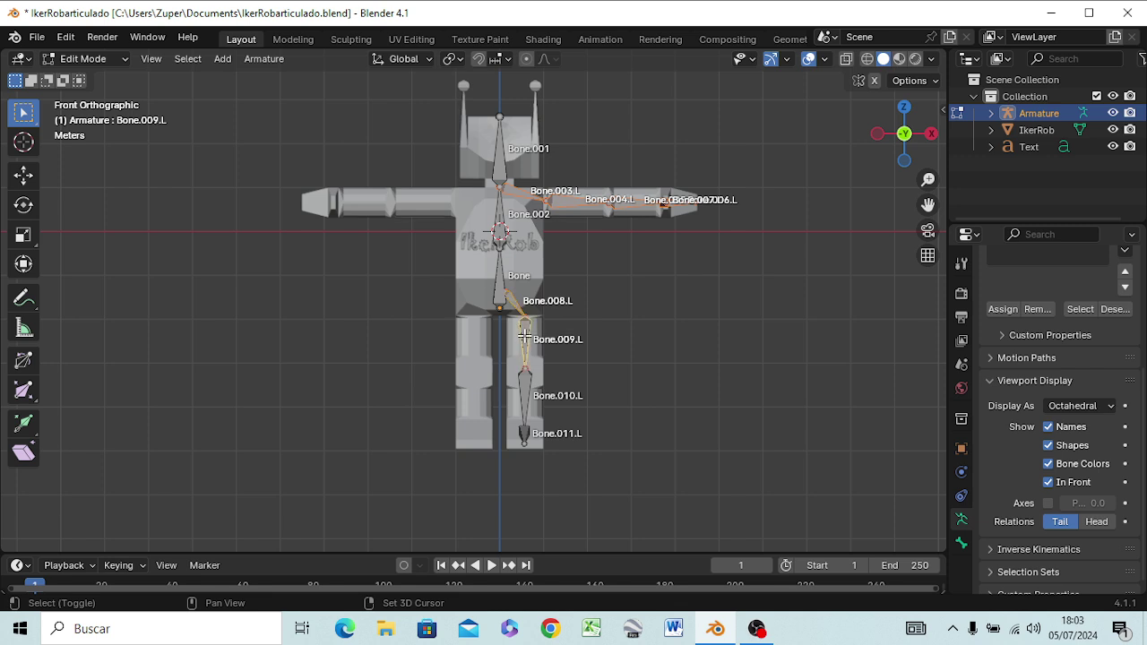
shift+click(527, 387)
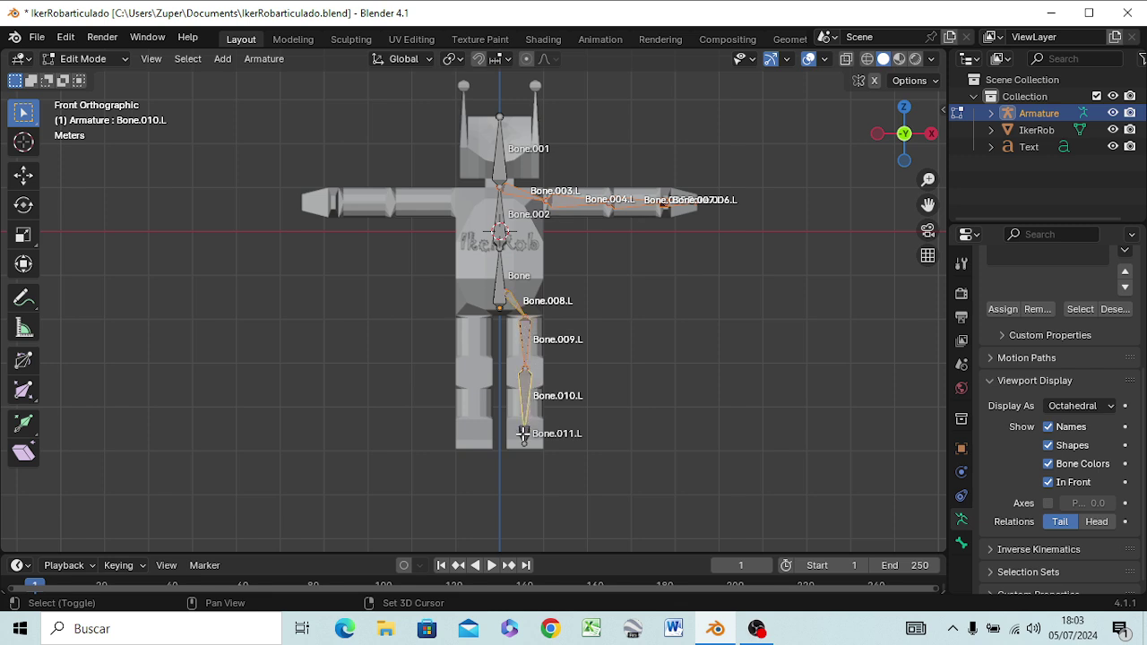
shift+click(523, 433)
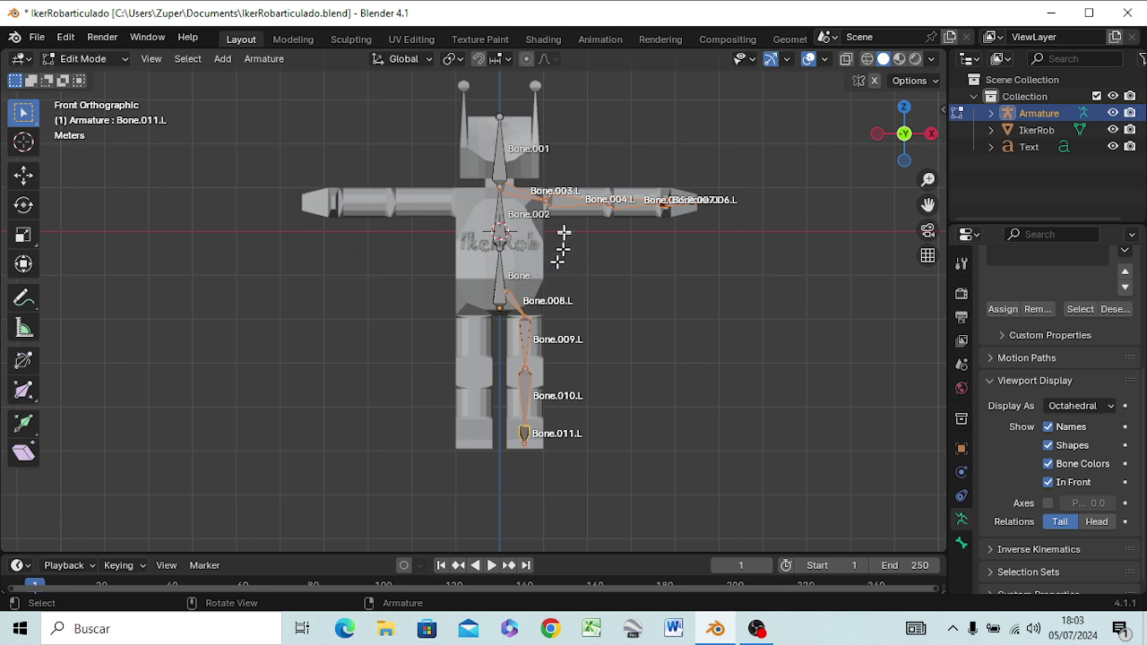
- Symmetrize the selected bones -X to +X, creating Bone.003.R–Bone.011.R, then select spine Bone.002
right_click(516, 190)
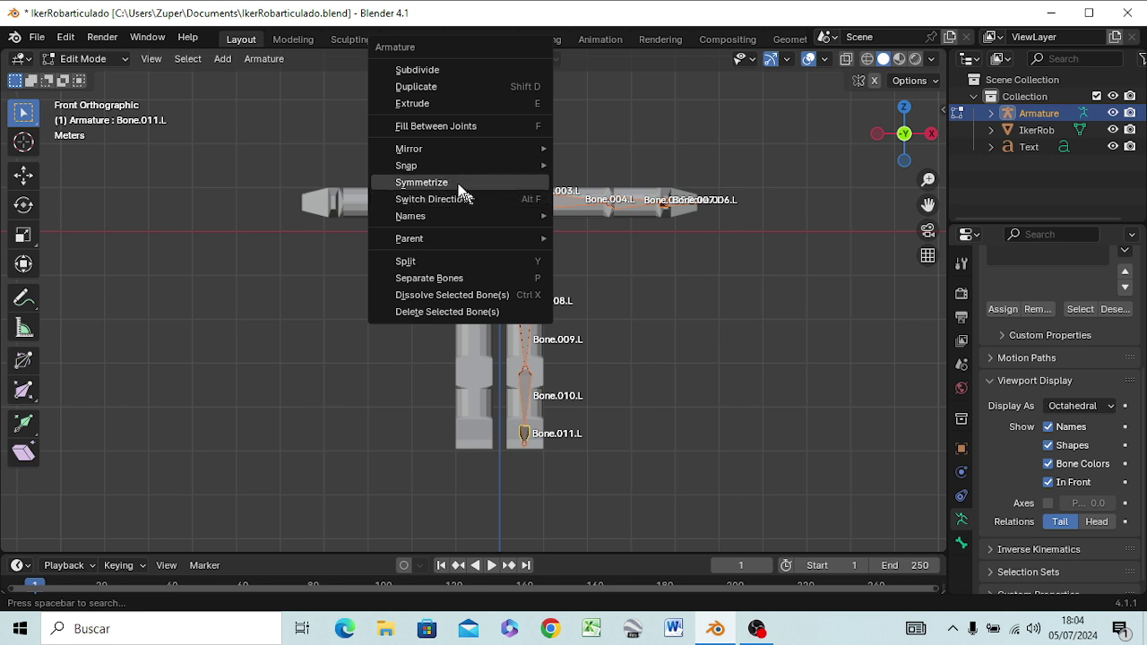
click(414, 184)
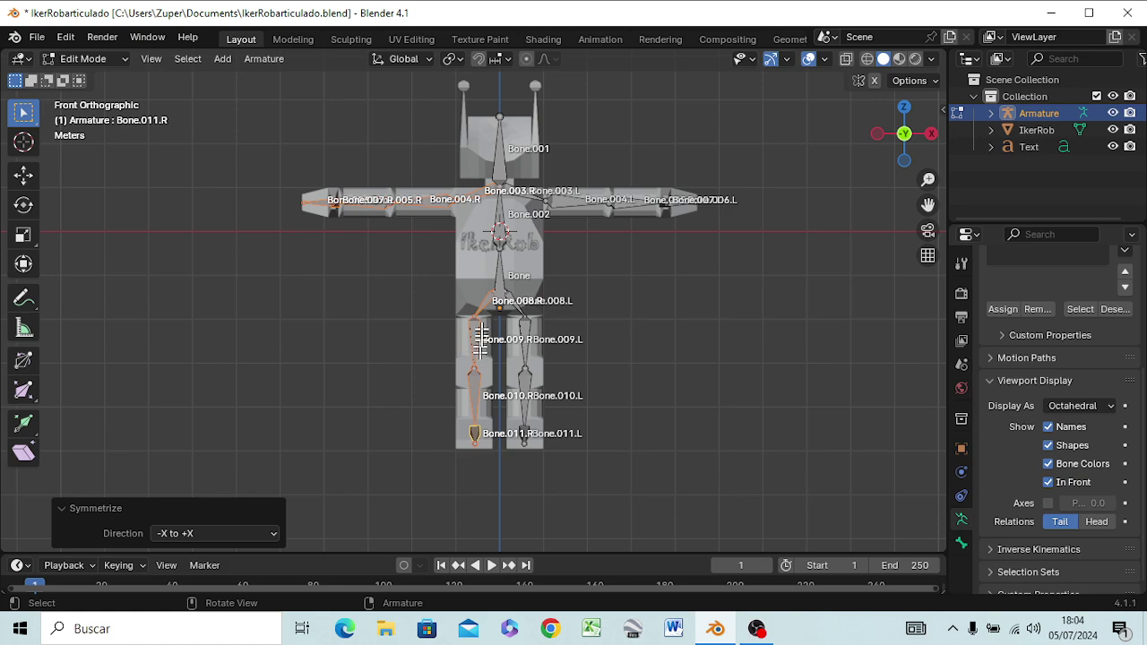
mouse_move(371, 371)
middle_down()
mouse_move(320, 448)
mouse_move(269, 397)
mouse_move(350, 340)
mouse_move(487, 318)
mouse_move(460, 448)
mouse_move(431, 453)
middle_up()
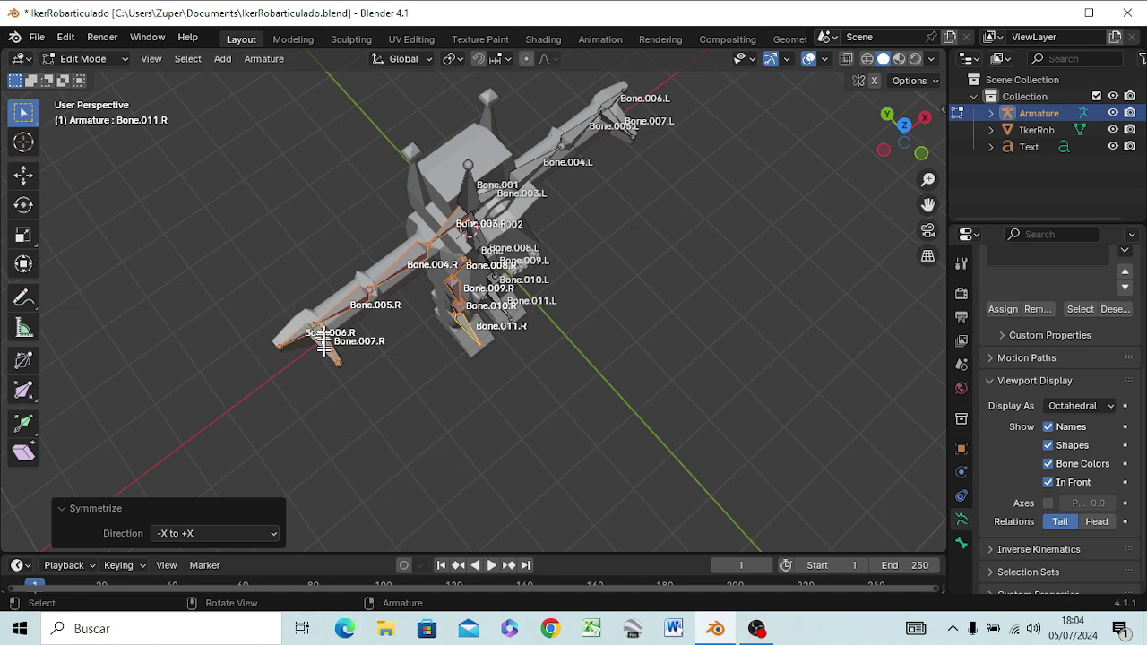
mouse_move(310, 392)
middle_down()
mouse_move(453, 382)
mouse_move(415, 376)
mouse_move(274, 282)
mouse_move(183, 289)
mouse_move(225, 299)
mouse_move(246, 269)
mouse_move(576, 356)
mouse_move(666, 367)
mouse_move(620, 360)
mouse_move(640, 353)
mouse_move(588, 332)
mouse_move(487, 371)
mouse_move(438, 333)
mouse_move(456, 307)
mouse_move(460, 252)
middle_up()
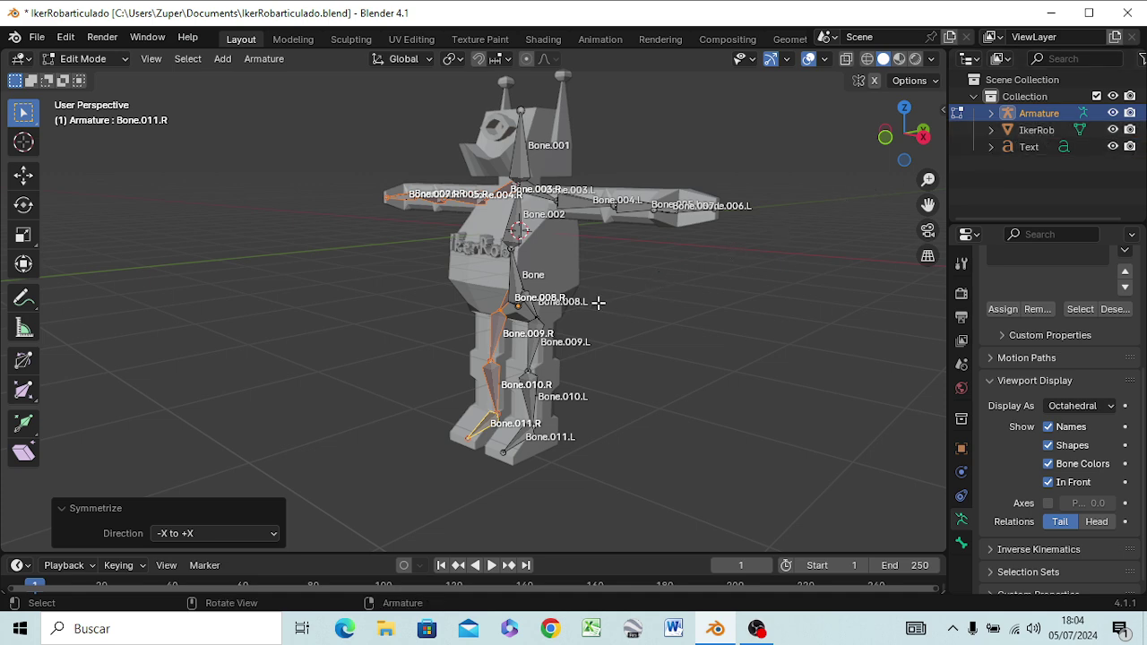
mouse_move(597, 299)
middle_down()
mouse_move(520, 325)
mouse_move(506, 309)
middle_up()
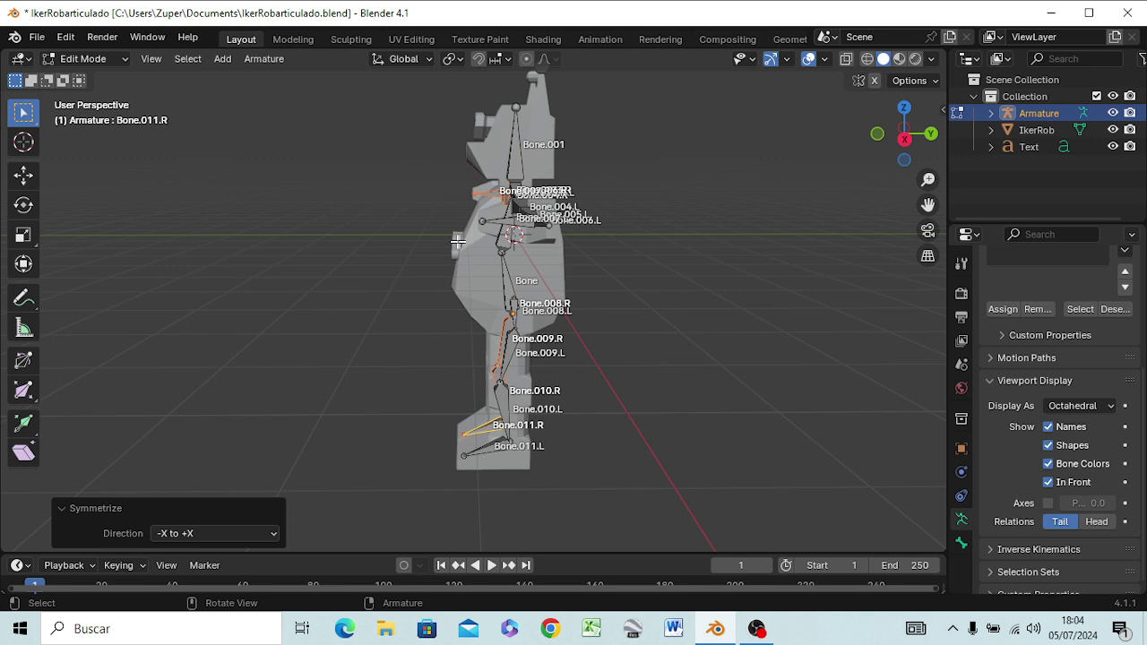
click(504, 238)
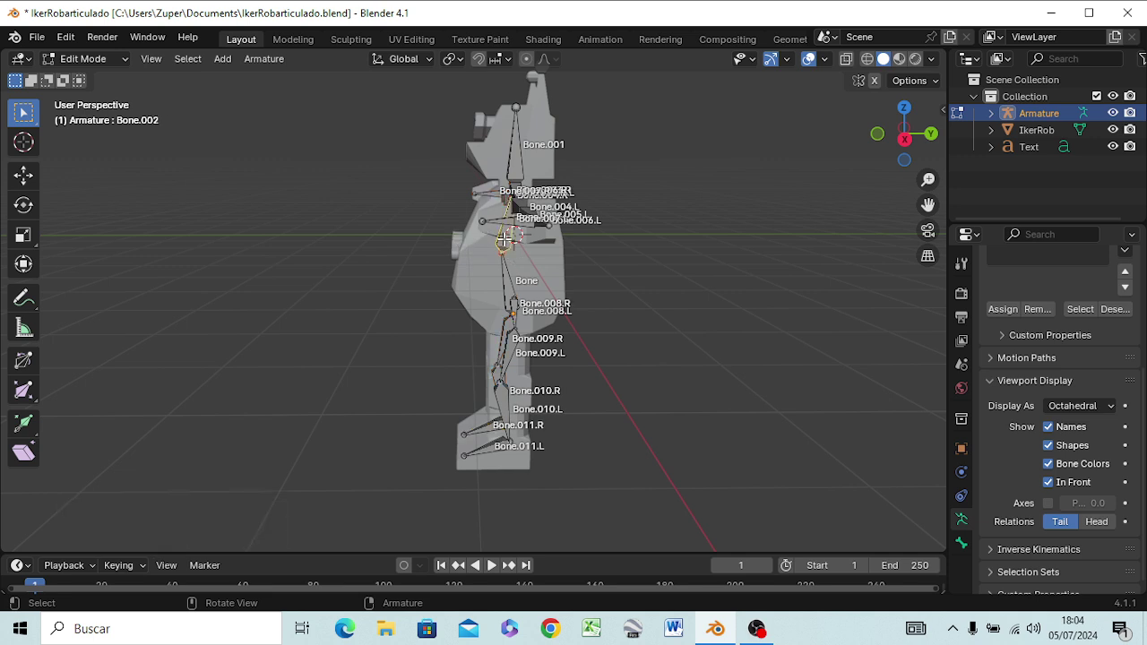
- Duplicate Bone.002 as Bone.003, offset -0.957 m in Y and -0.402 m in Z onto the chest front
key(KP_1)
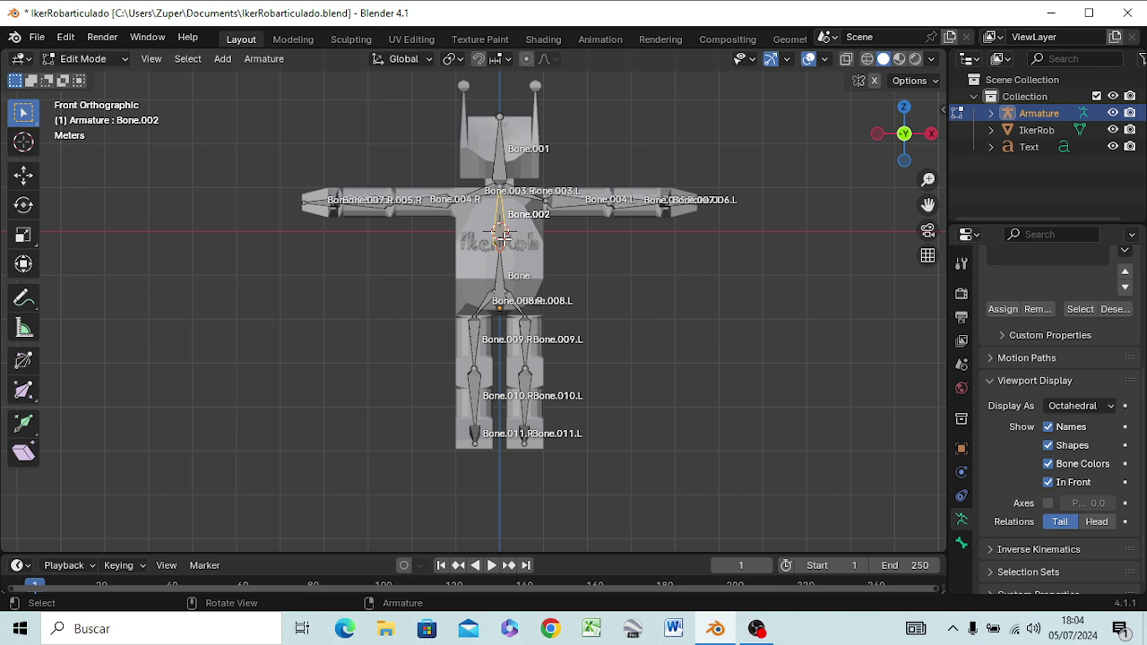
key(KP_3)
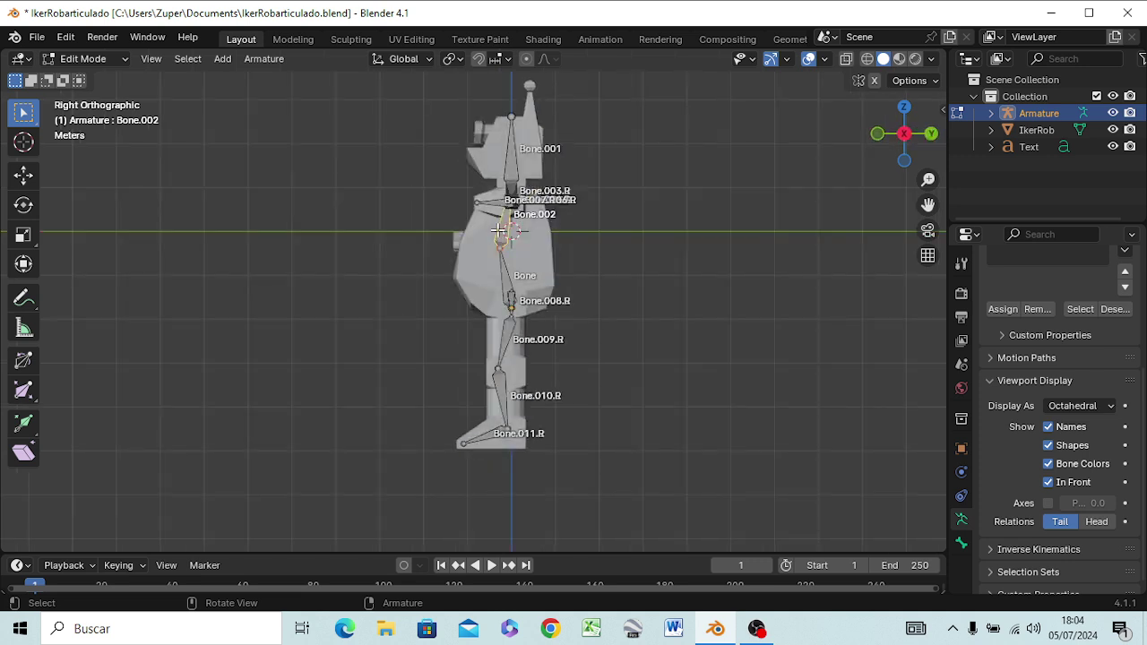
right_click(502, 231)
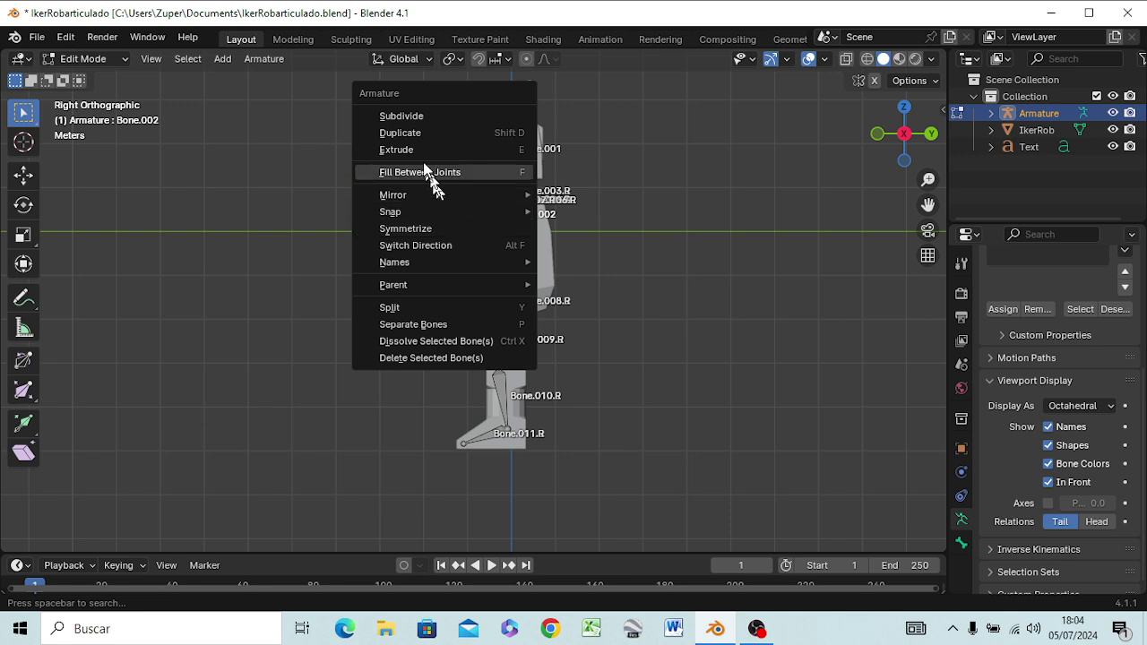
click(417, 136)
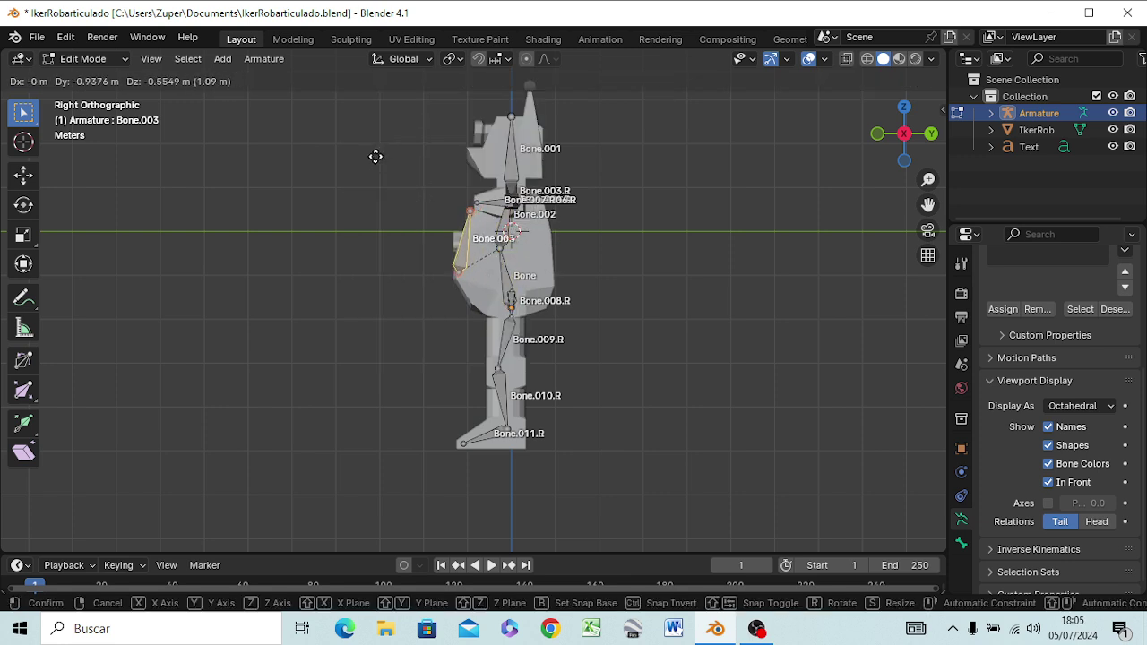
click(374, 150)
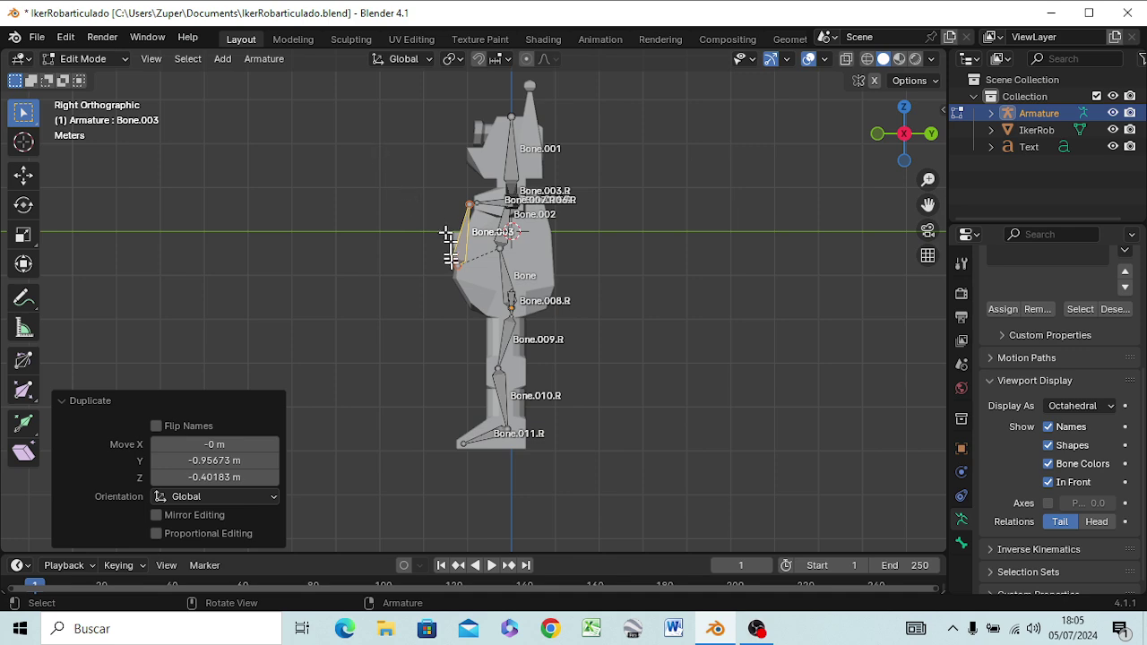
mouse_move(448, 239)
middle_down()
mouse_move(635, 292)
mouse_move(678, 281)
mouse_move(627, 308)
mouse_move(568, 277)
middle_up()
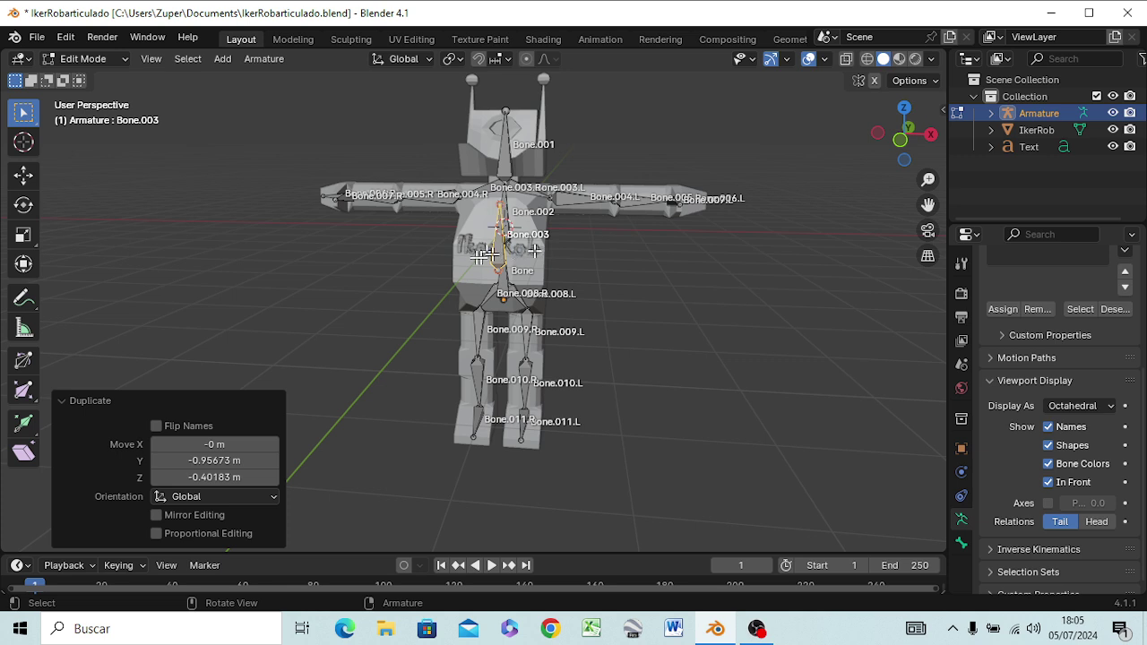
- Select Bone.003 alone and rescale it, shrinking to 0.302 then enlarging by 1.620
scroll(495, 249, up, 3)
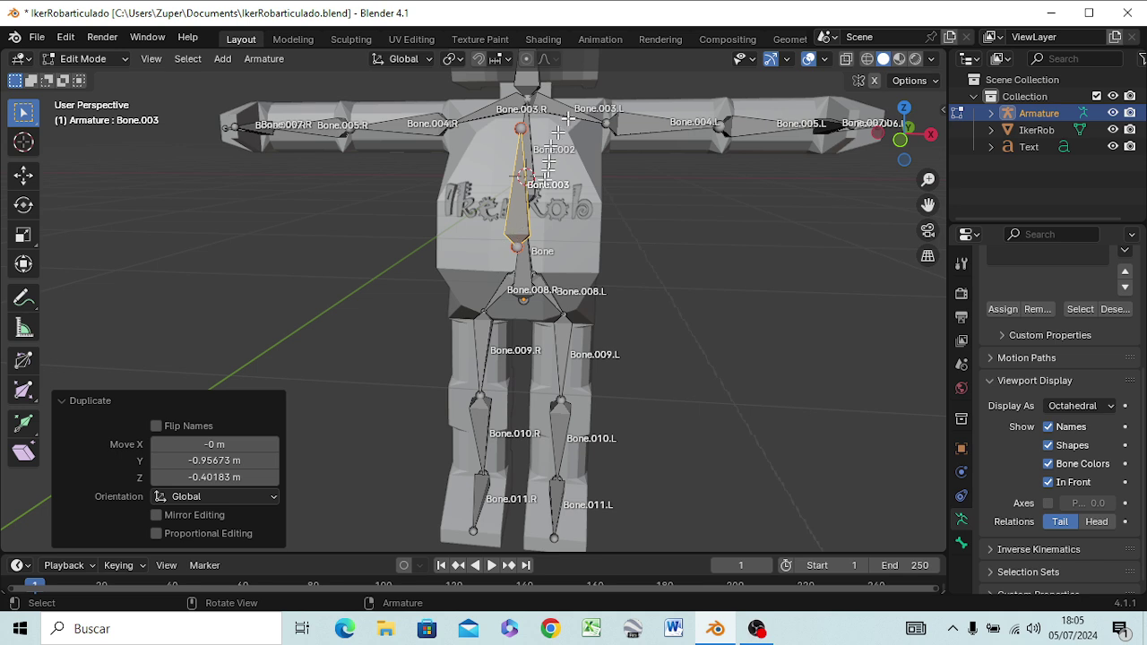
key(alt+a)
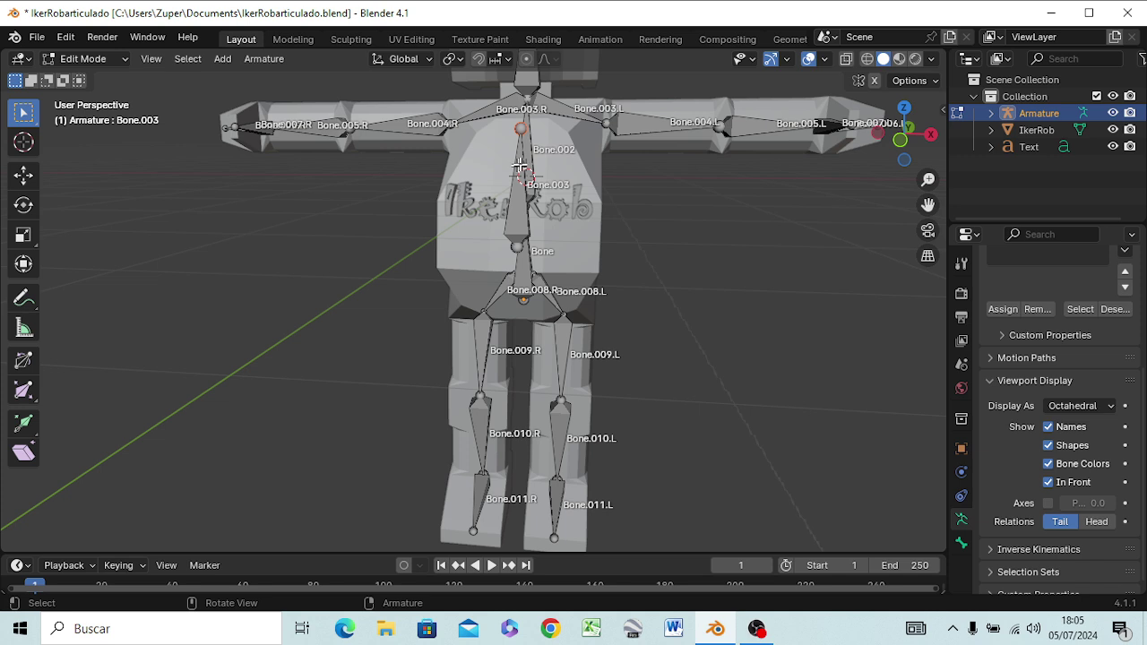
click(521, 165)
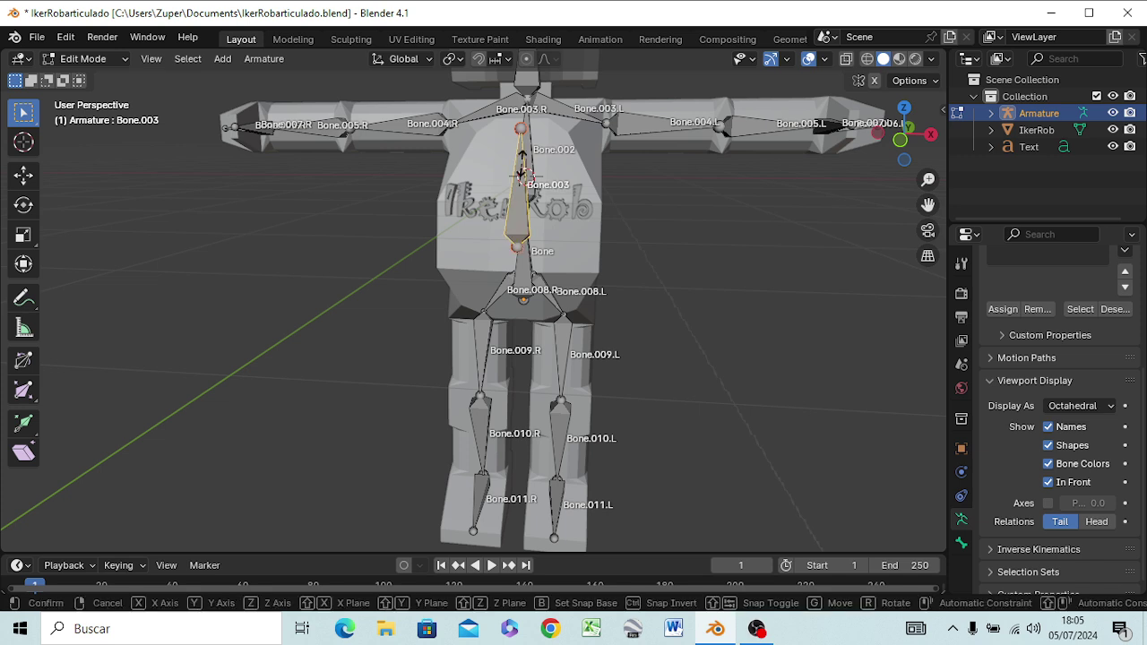
key(s)
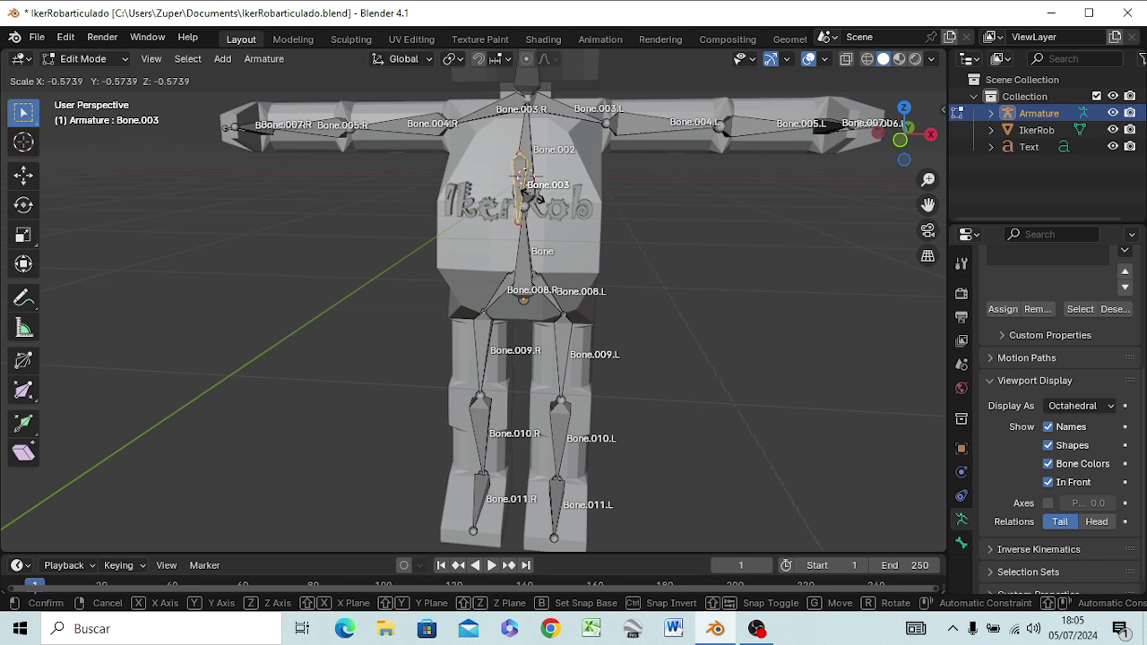
click(520, 172)
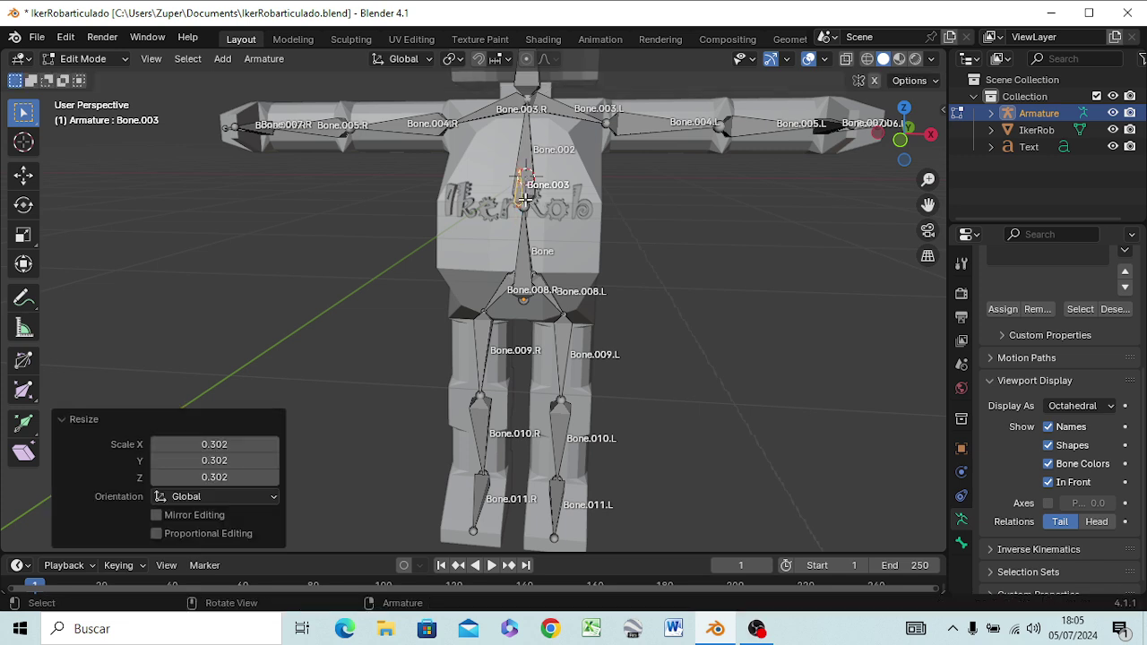
key(KP_1)
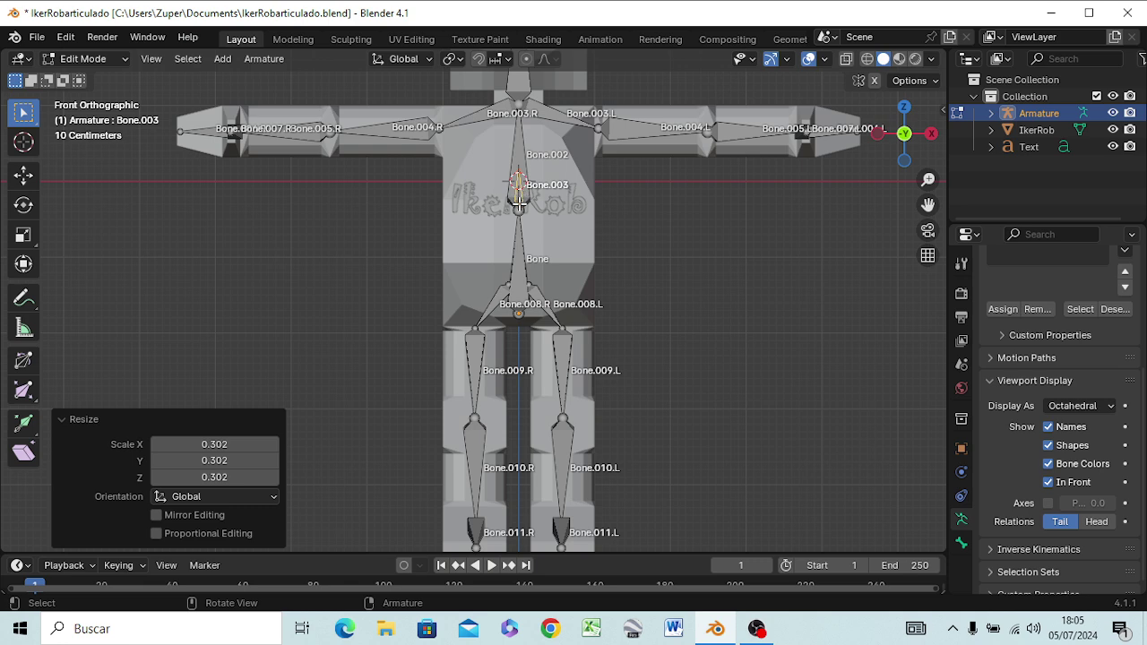
key(s)
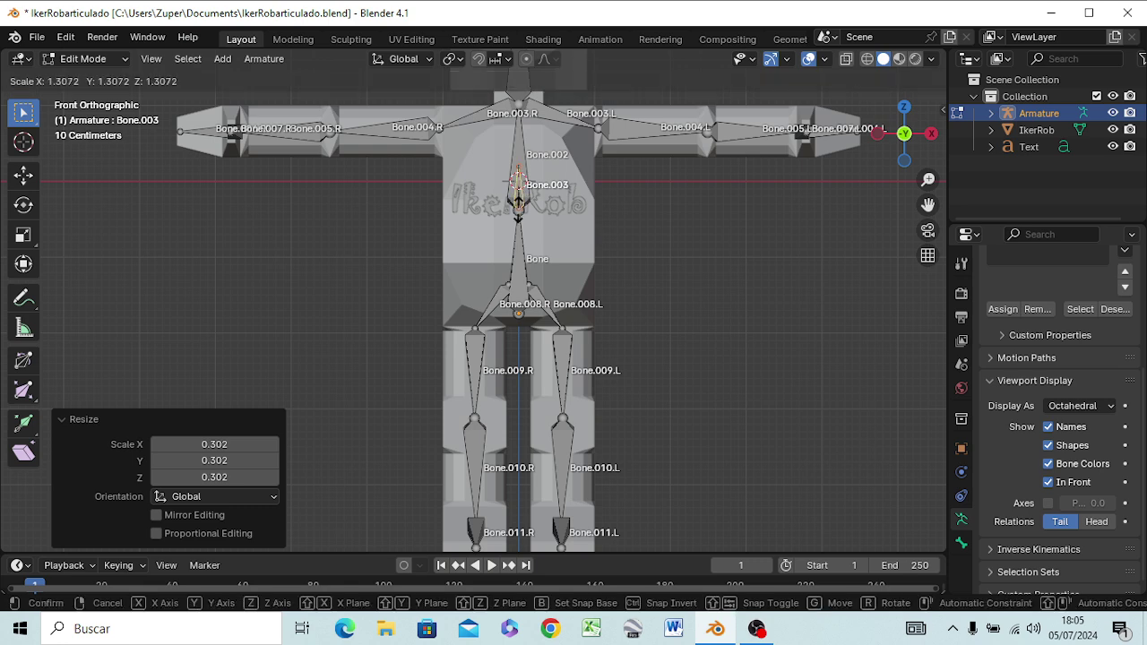
click(517, 213)
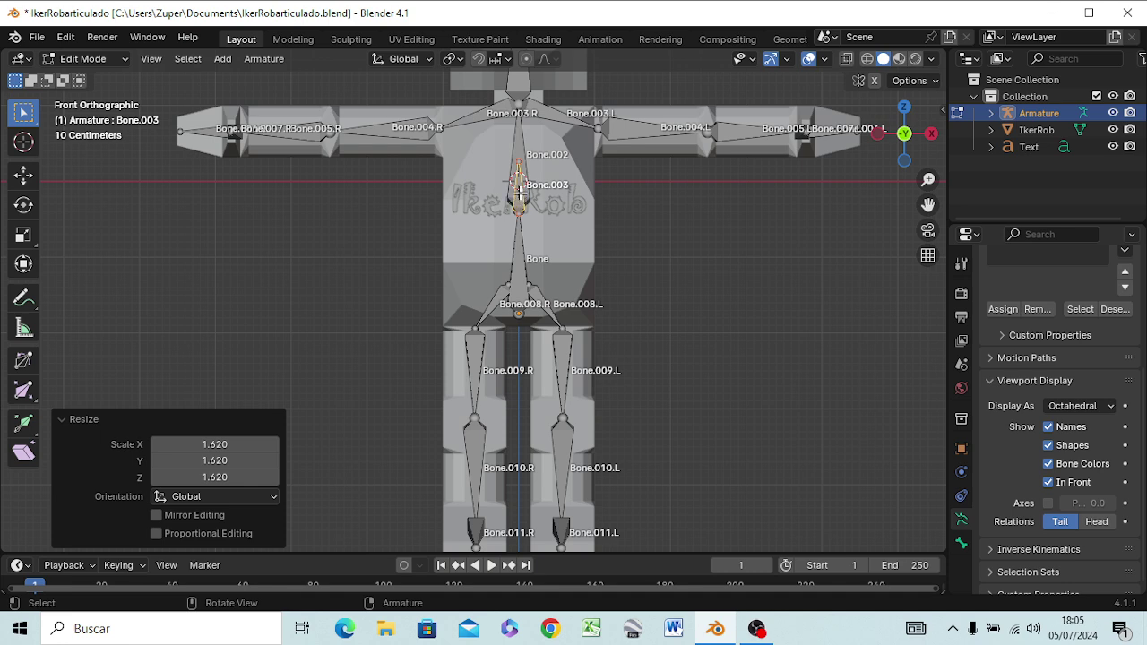
- Lower Bone.003 about 0.18 m, shift it -0.1661 m in Y, then return to Object Mode
key(g)
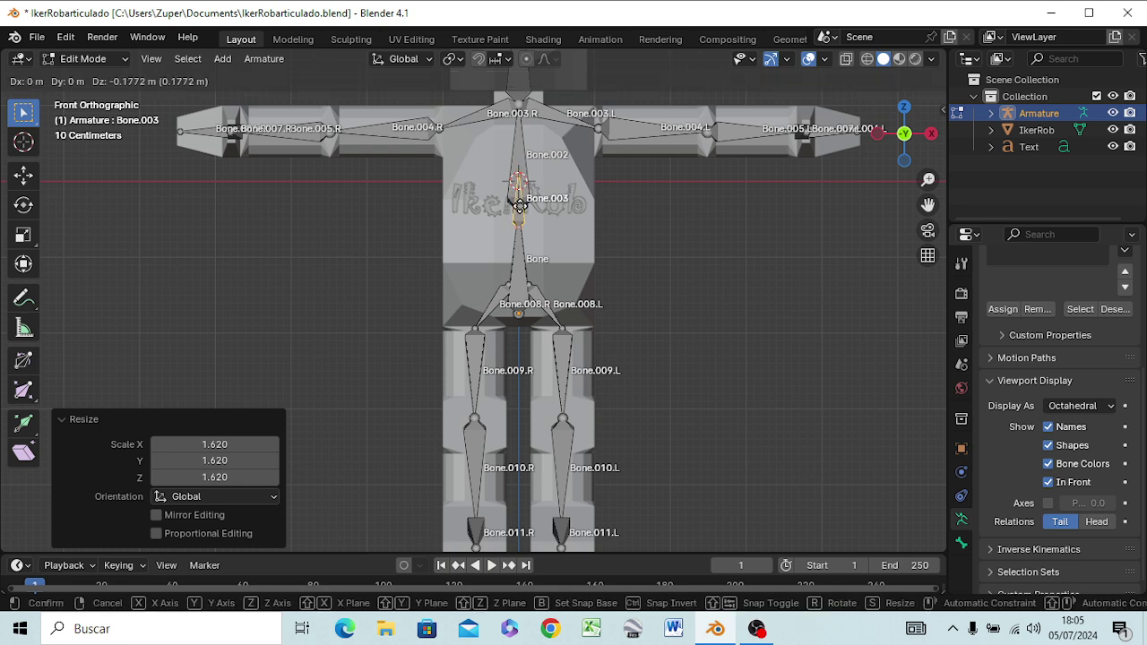
click(520, 206)
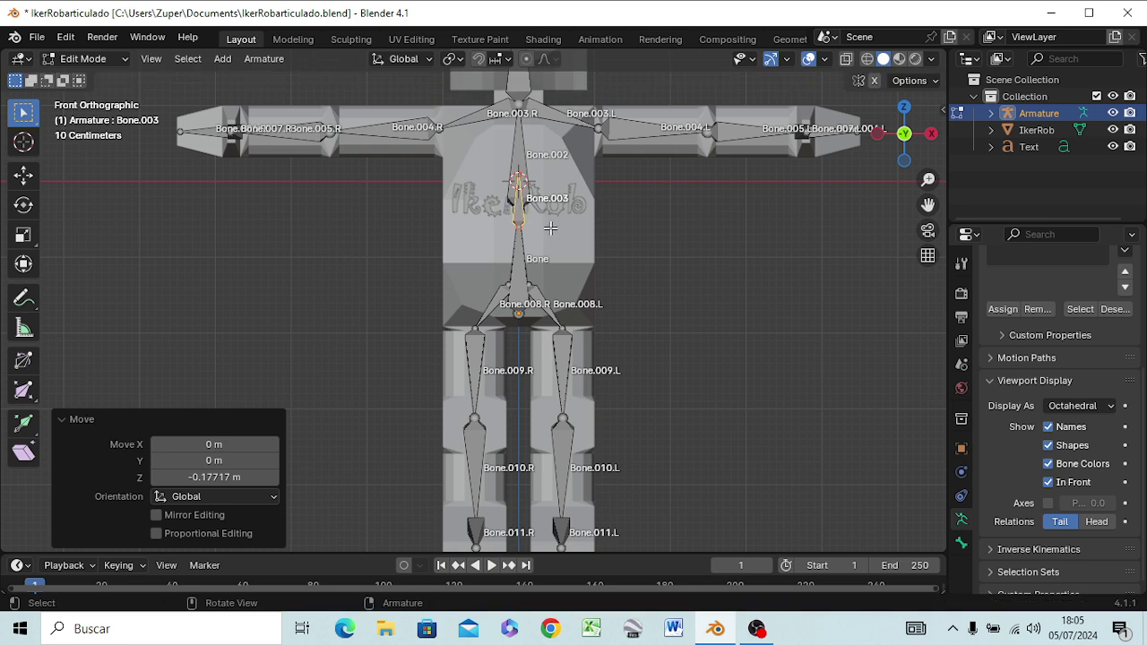
key(KP_3)
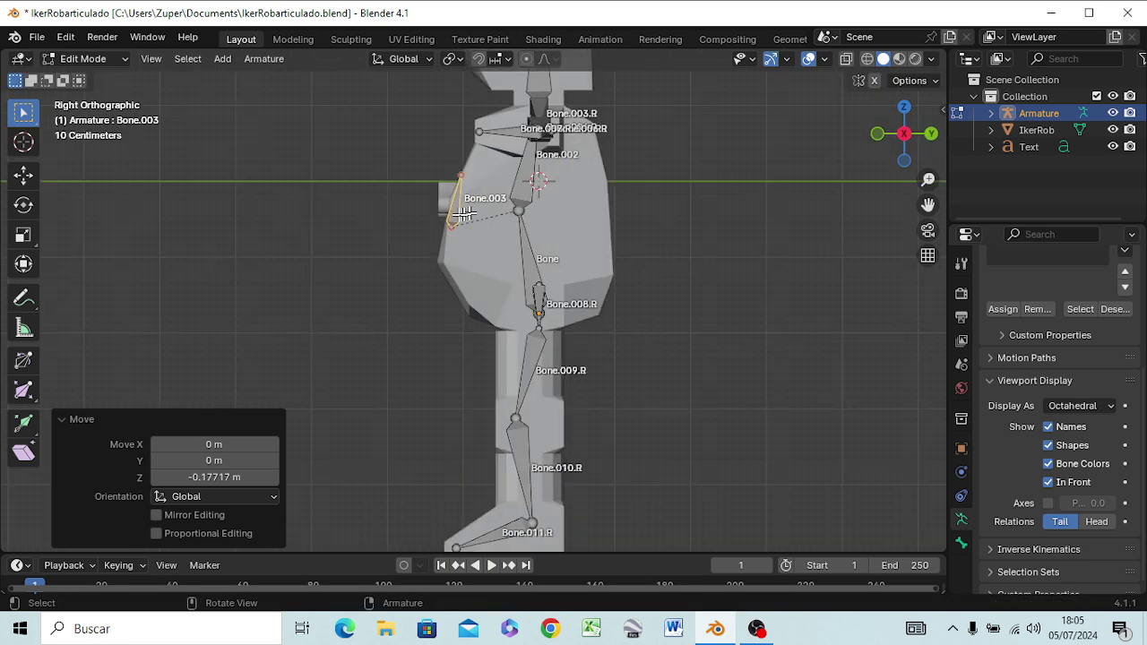
key(g)
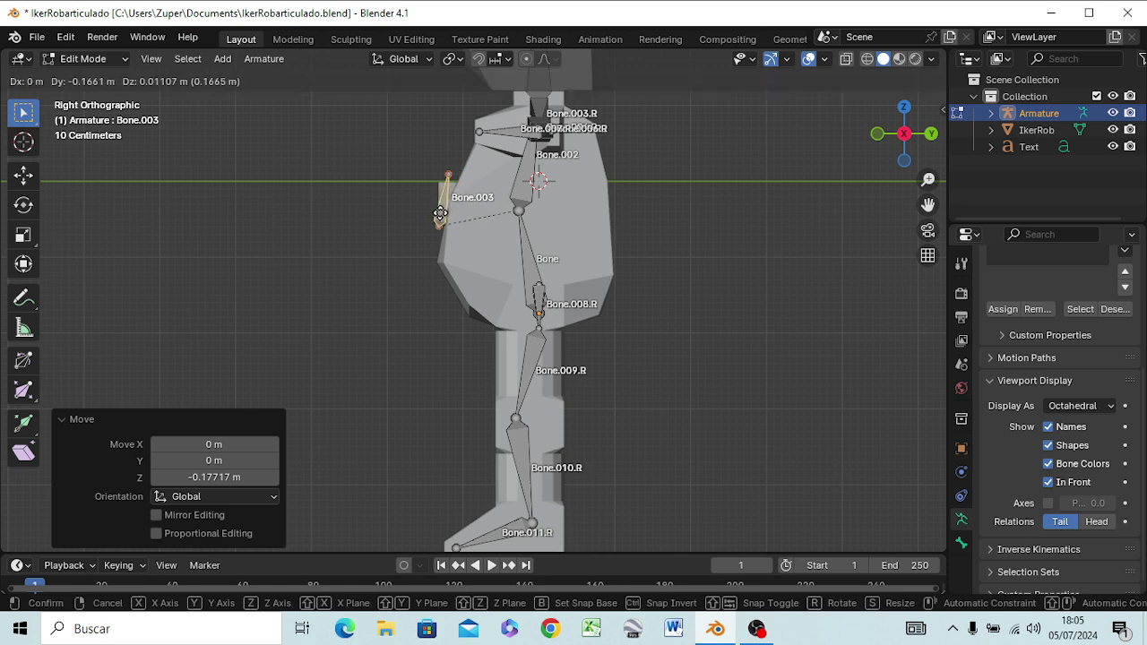
click(440, 214)
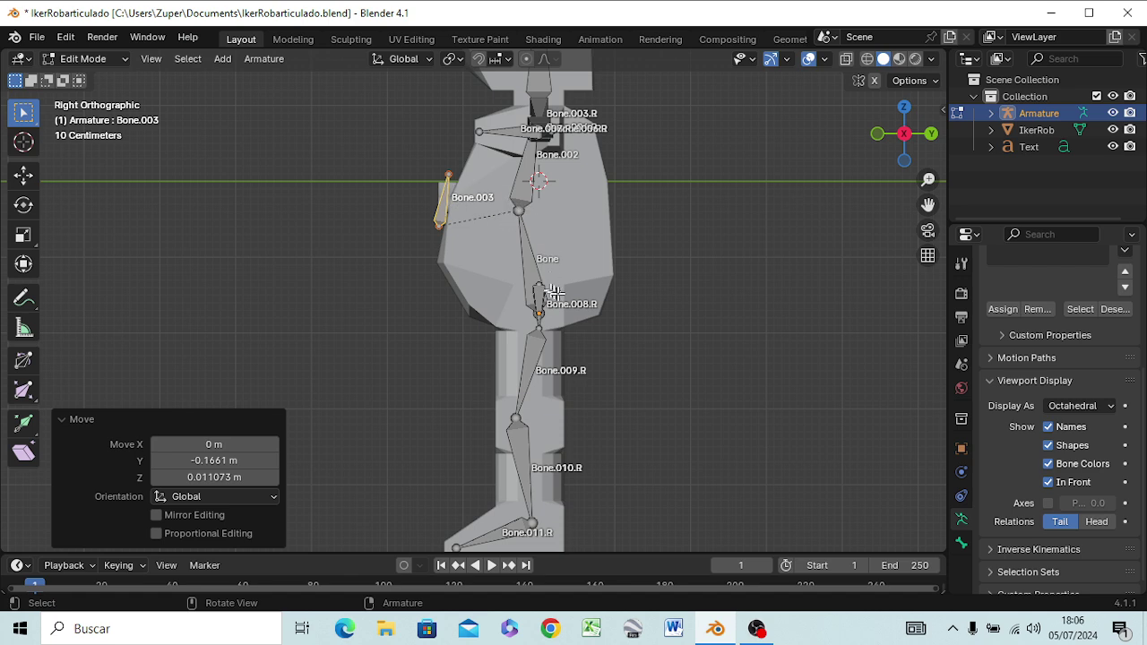
mouse_move(557, 293)
middle_down()
mouse_move(752, 310)
mouse_move(687, 217)
middle_up()
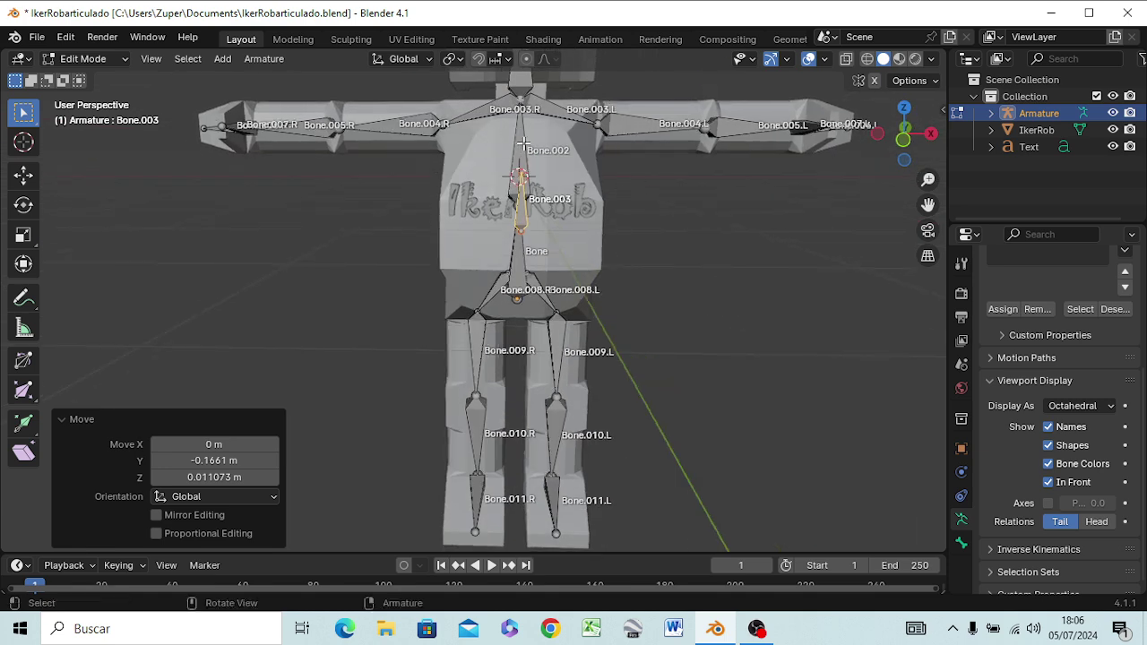
key(Tab)
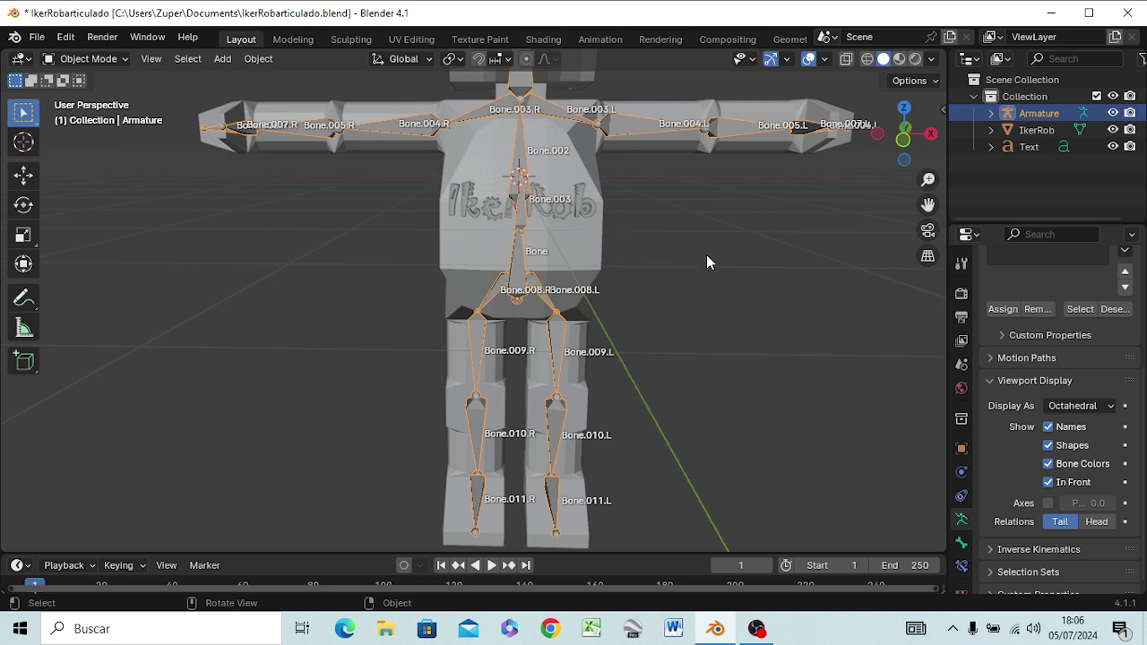
- Uncheck Viewport Display > Names for the bones, then select the IkerRob mesh
scroll(706, 260, down, 2)
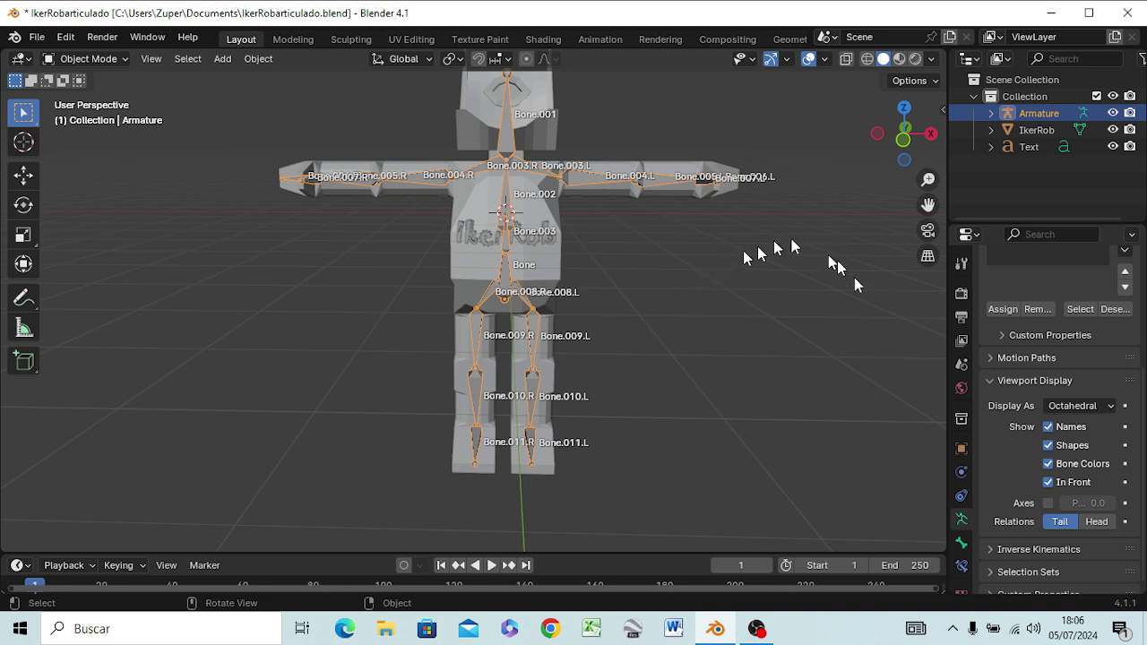
click(629, 306)
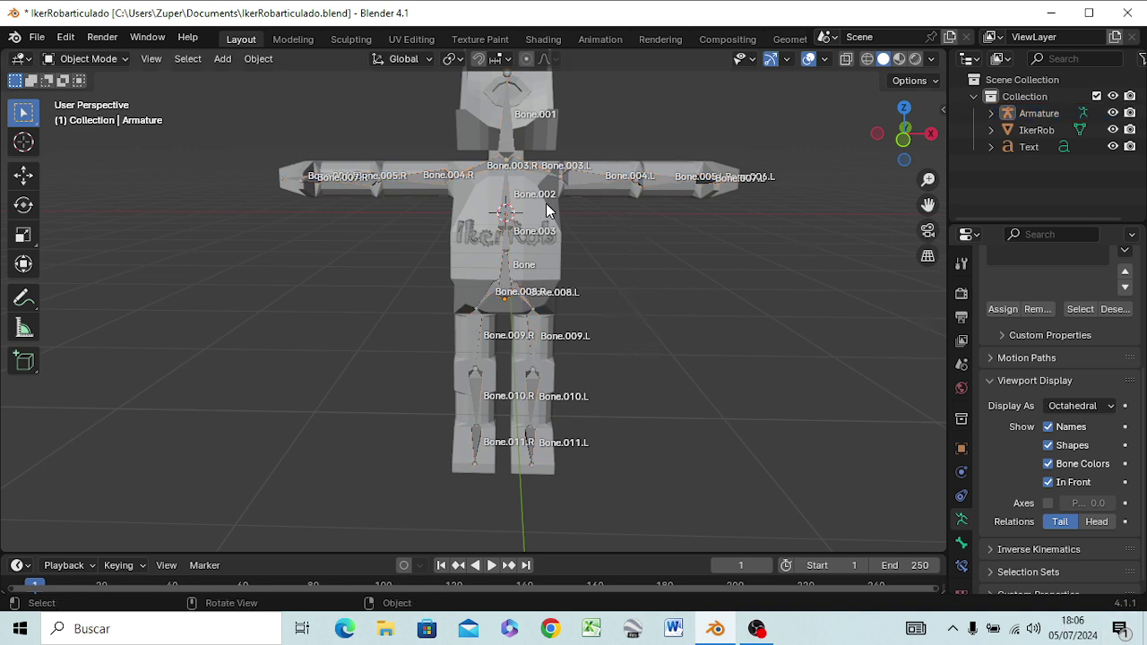
click(1048, 427)
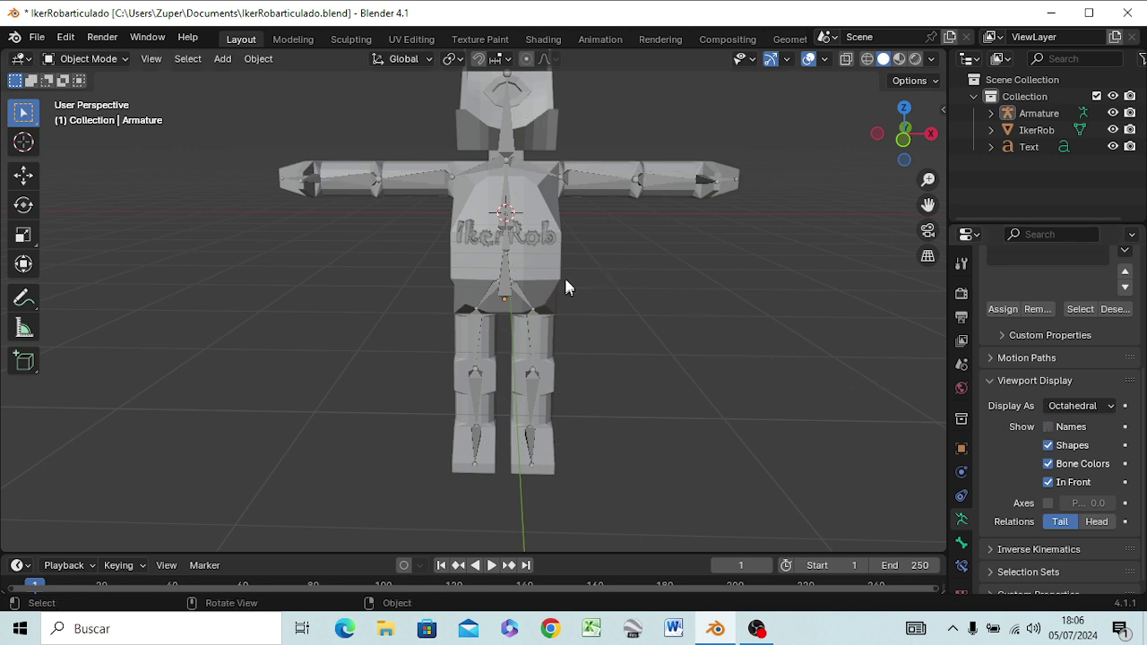
shift+middle_drag(583, 277, 600, 338)
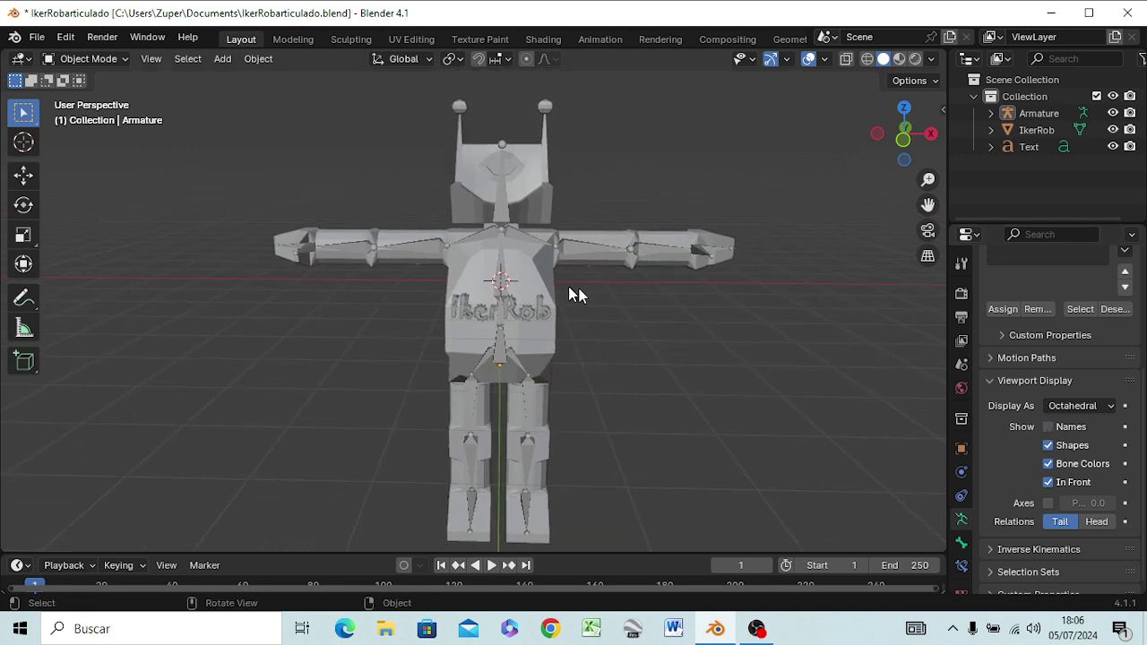
click(535, 288)
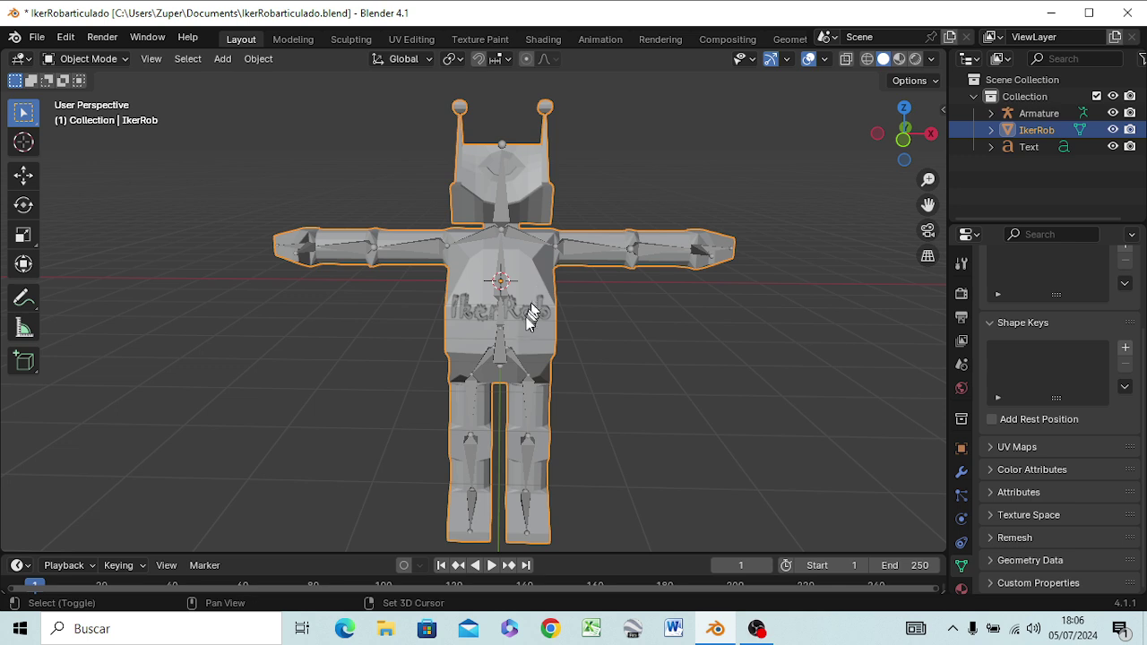
- Add the IkerRob text and then the armature (active) to the selection, and bring up Set Parent To
shift+click(525, 324)
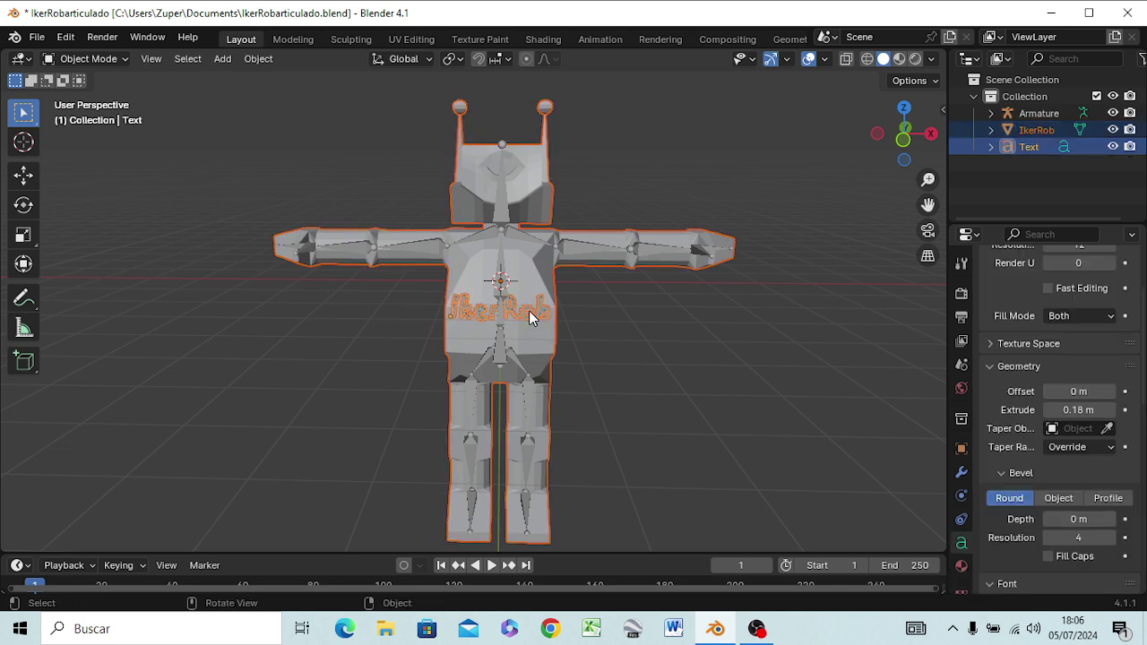
shift+click(503, 206)
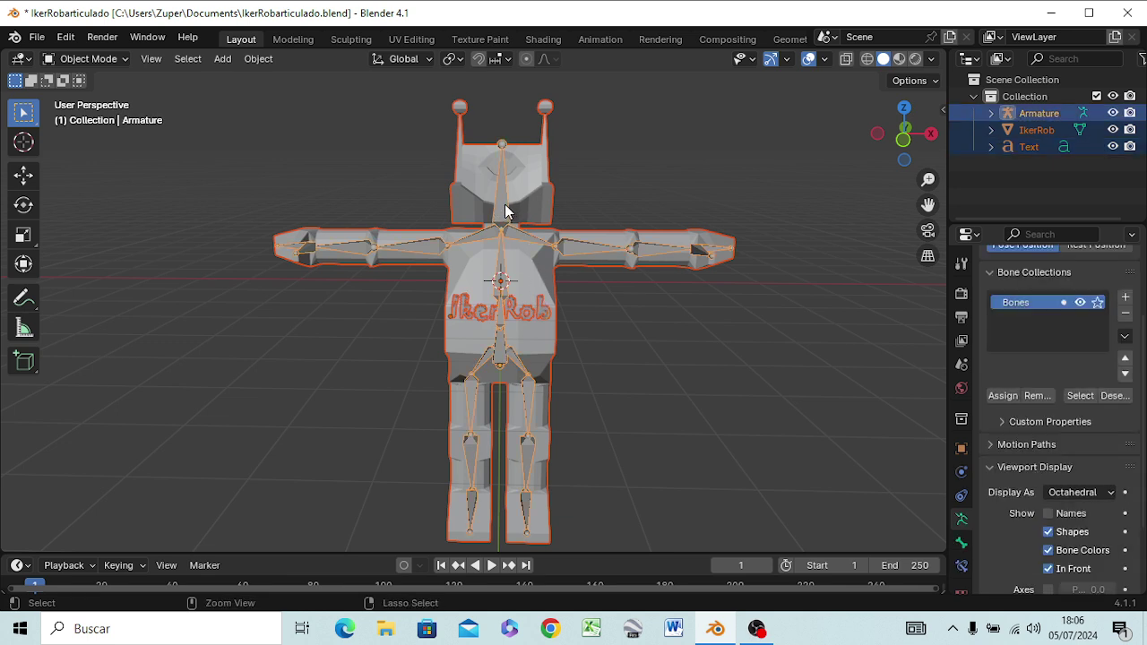
key(ctrl+p)
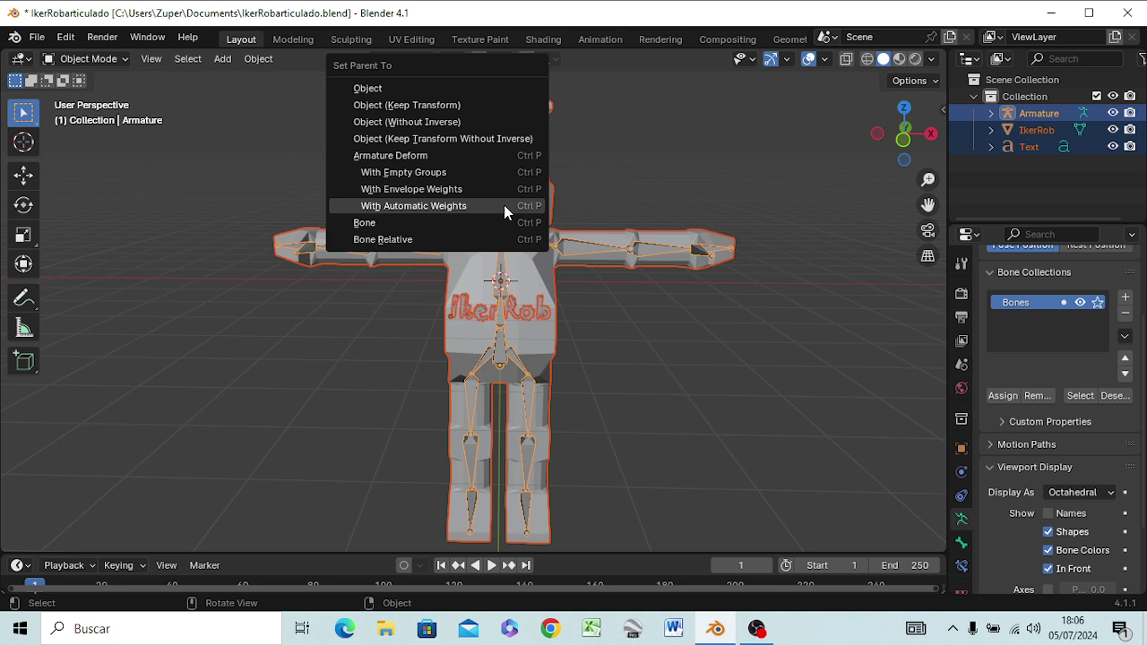
- Parent mesh and text to the armature with Armature Deform With Automatic Weights, then reselect the armature
click(417, 208)
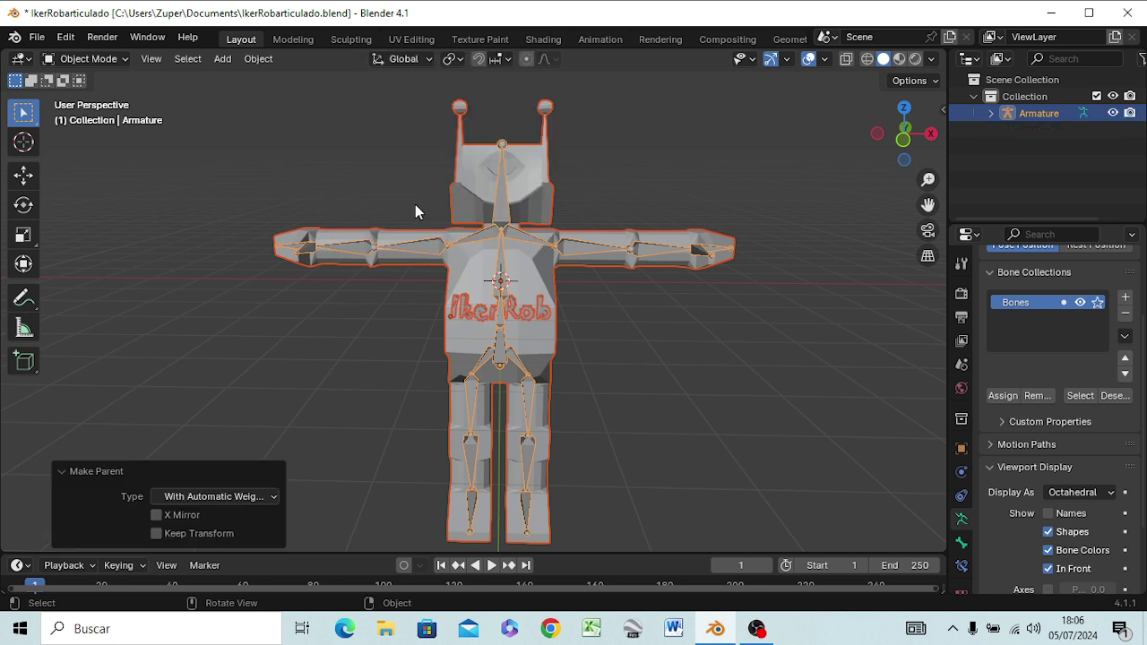
click(780, 265)
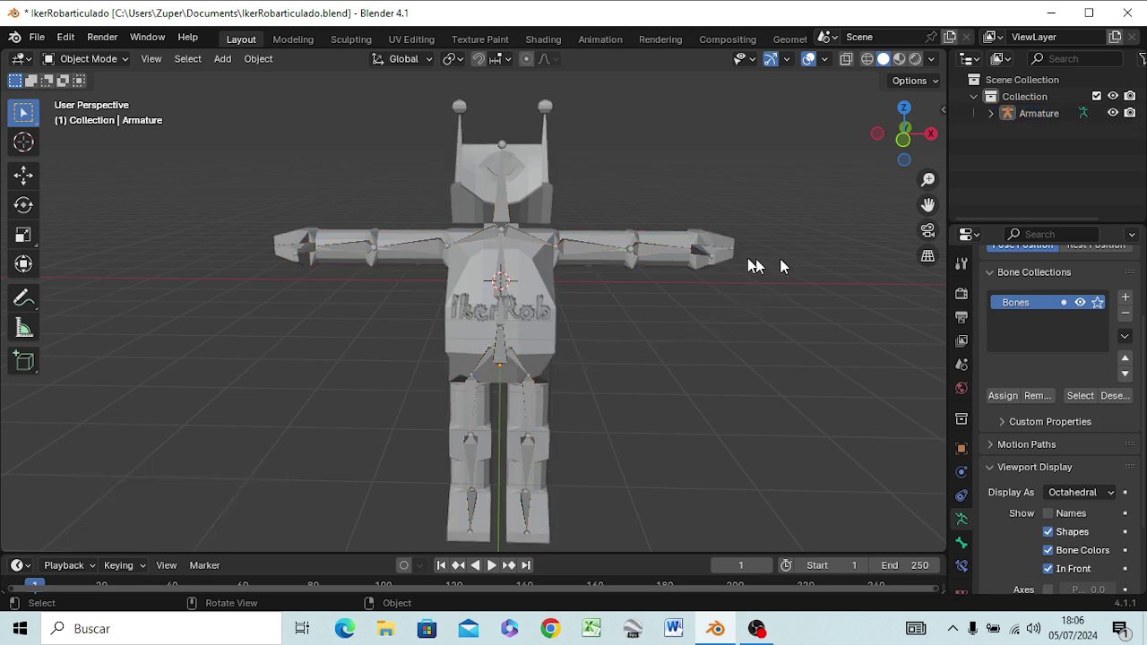
click(502, 212)
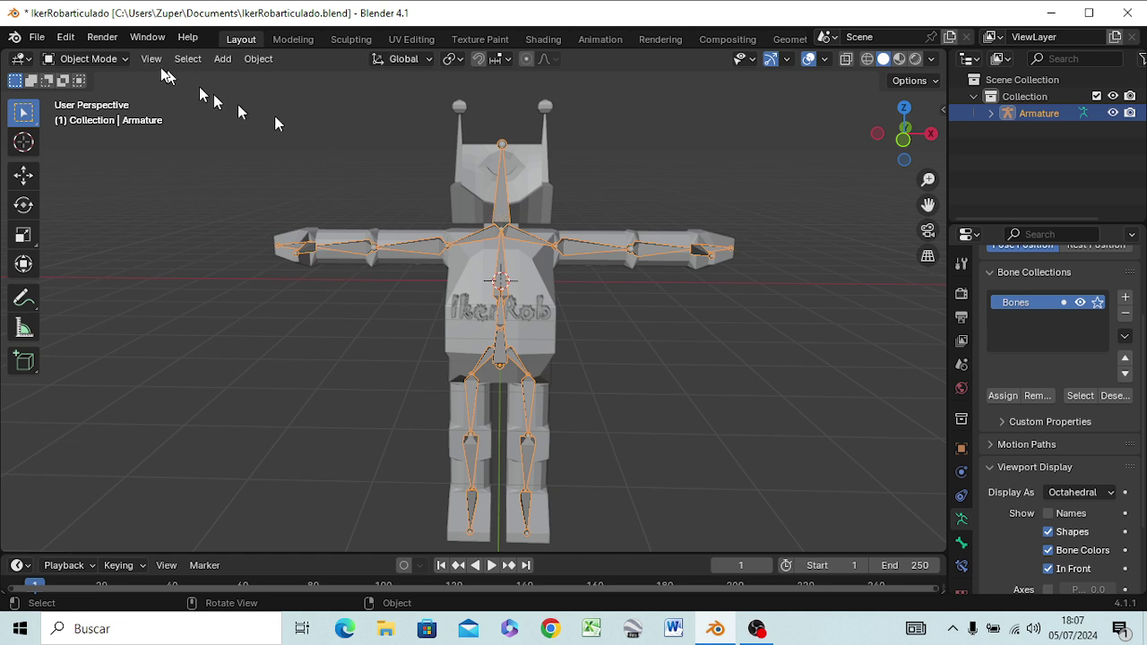
- Toggle the armature's In Front display off and back on, then bring up the interaction mode list
click(1047, 568)
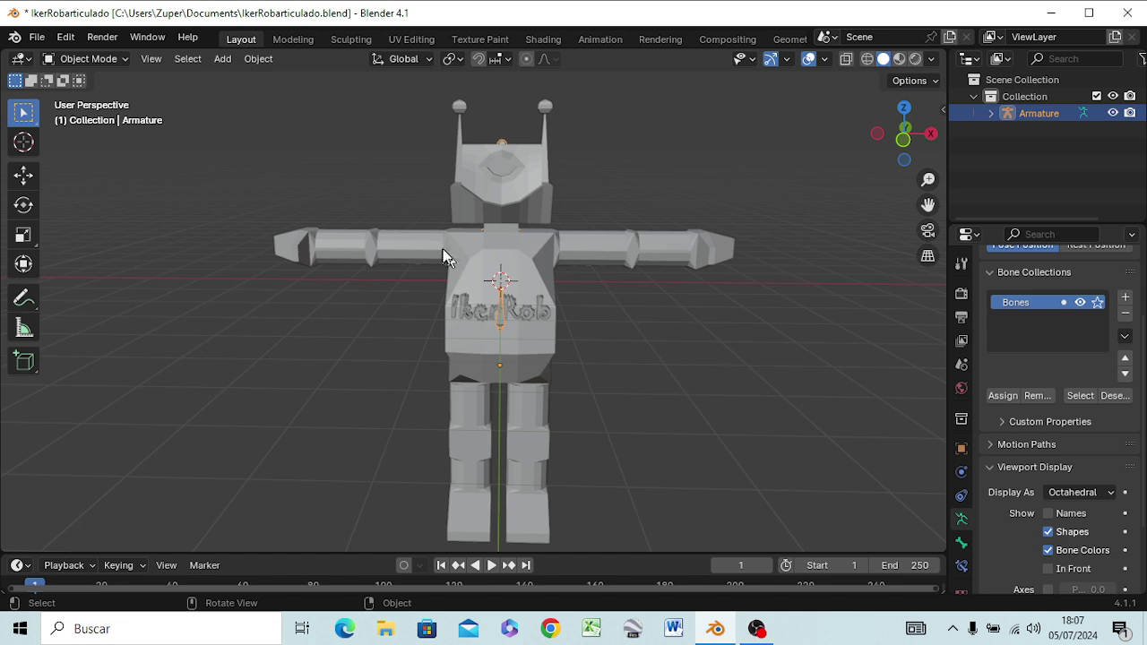
click(1047, 568)
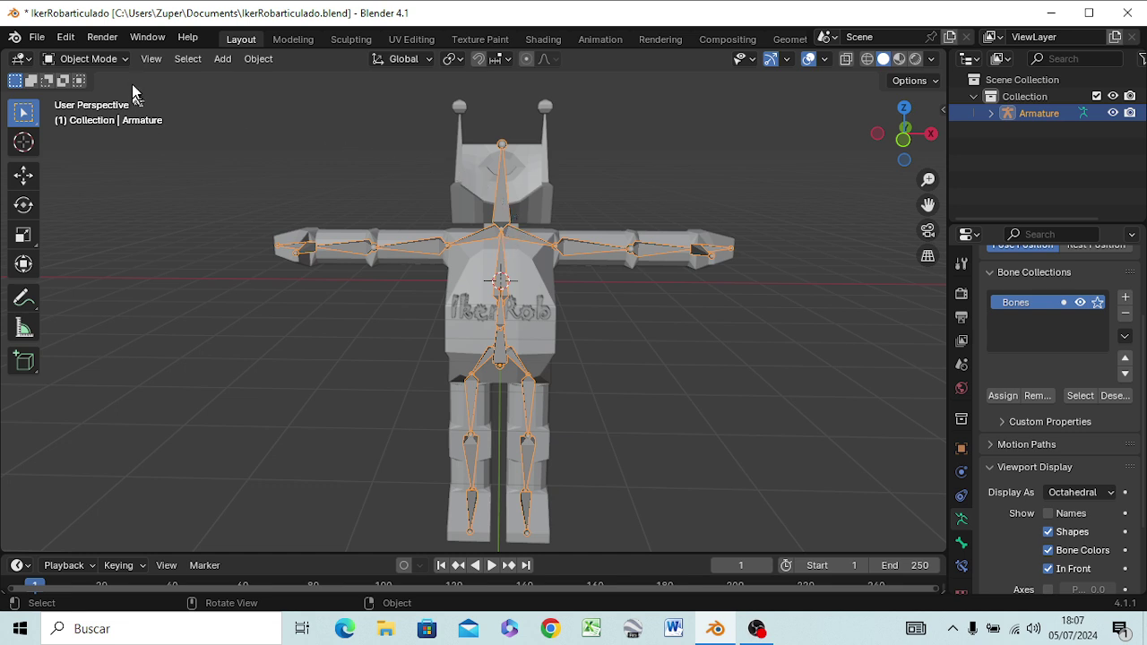
click(114, 59)
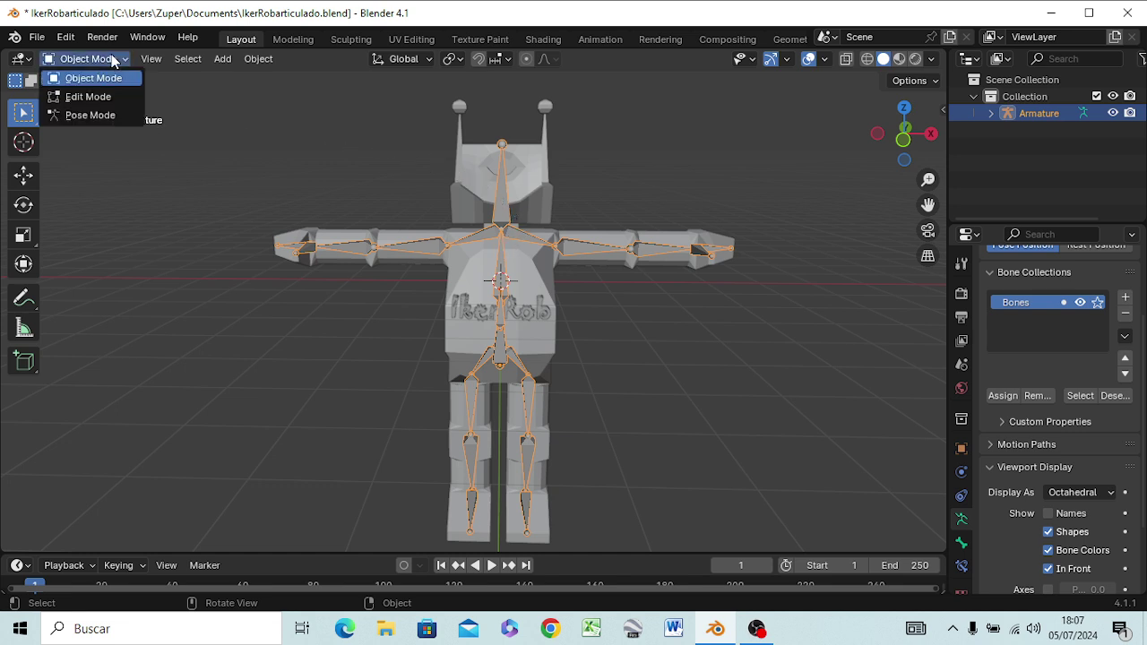
- Enter Pose Mode and test-rotate the spine bone in side view, leaving it at -0.918°
click(92, 113)
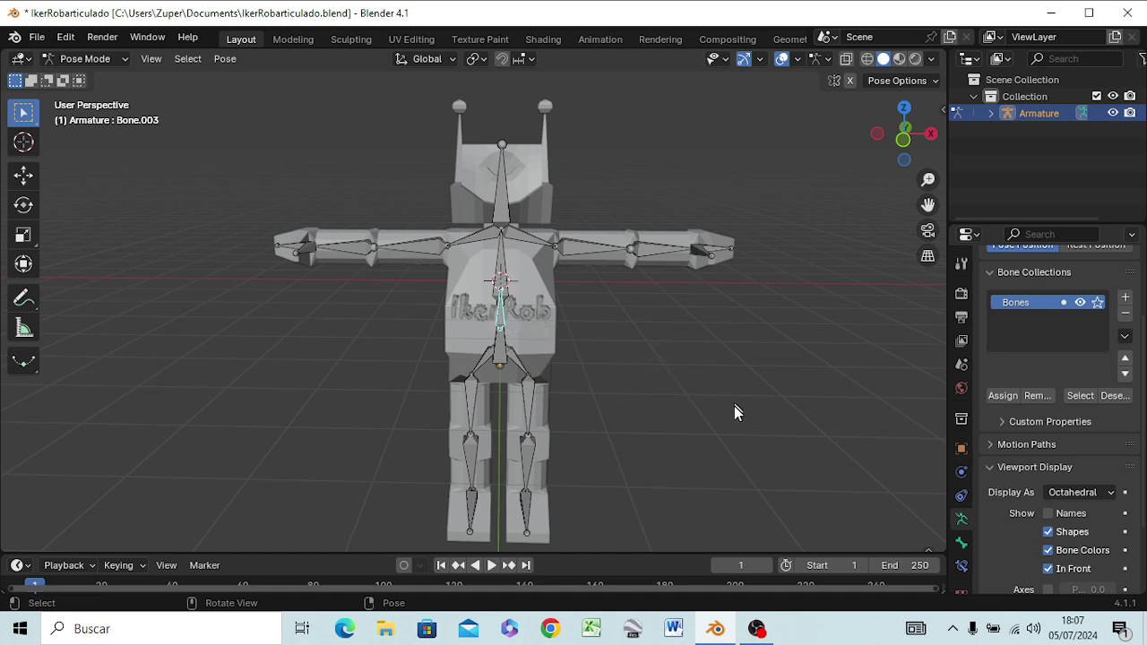
middle_drag(733, 406, 606, 422)
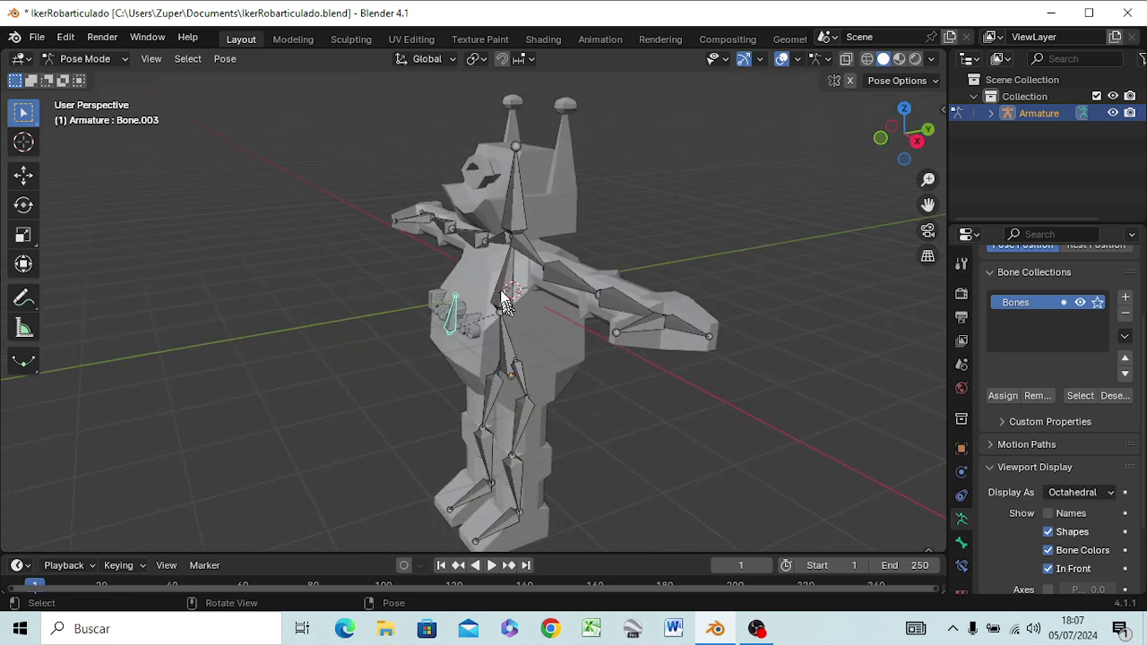
click(509, 349)
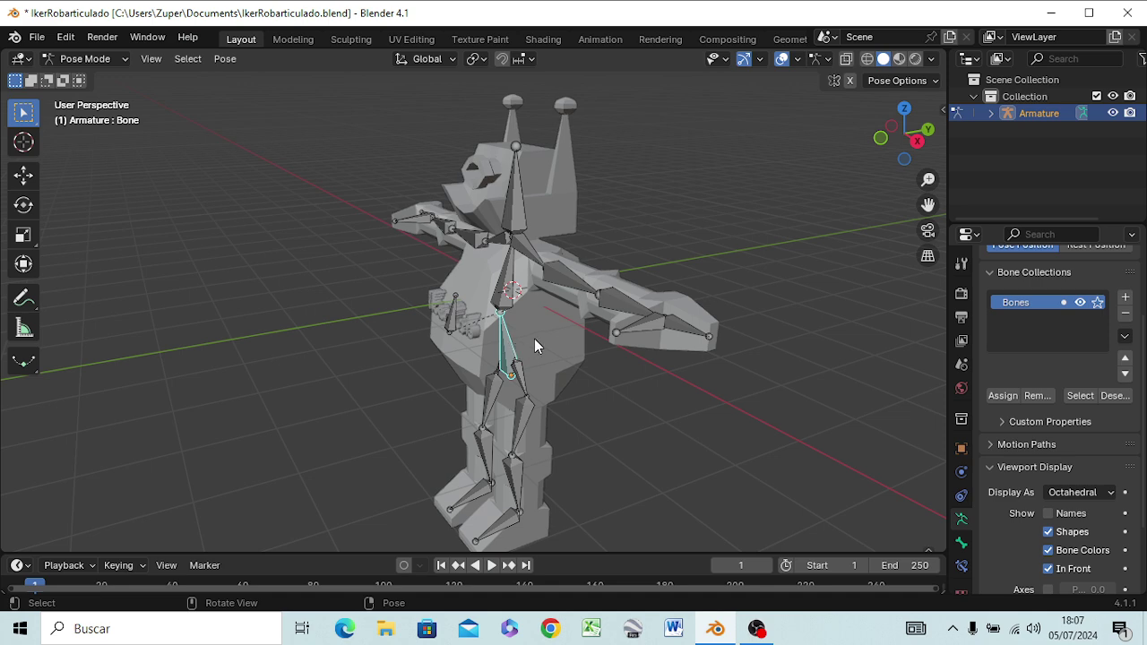
key(KP_3)
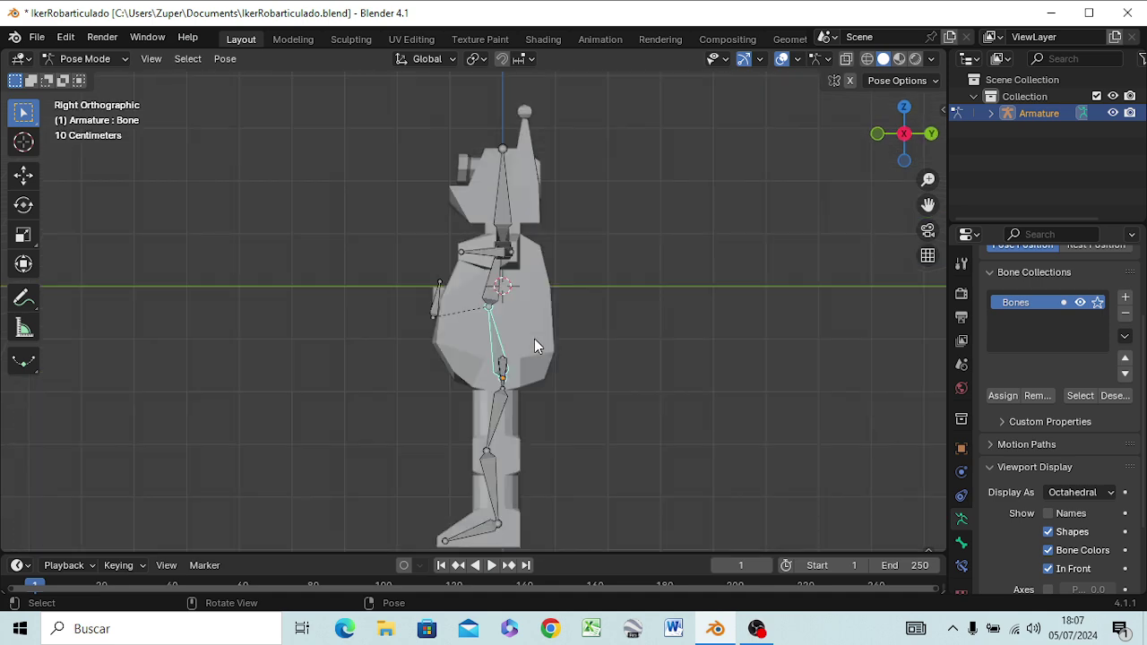
key(r)
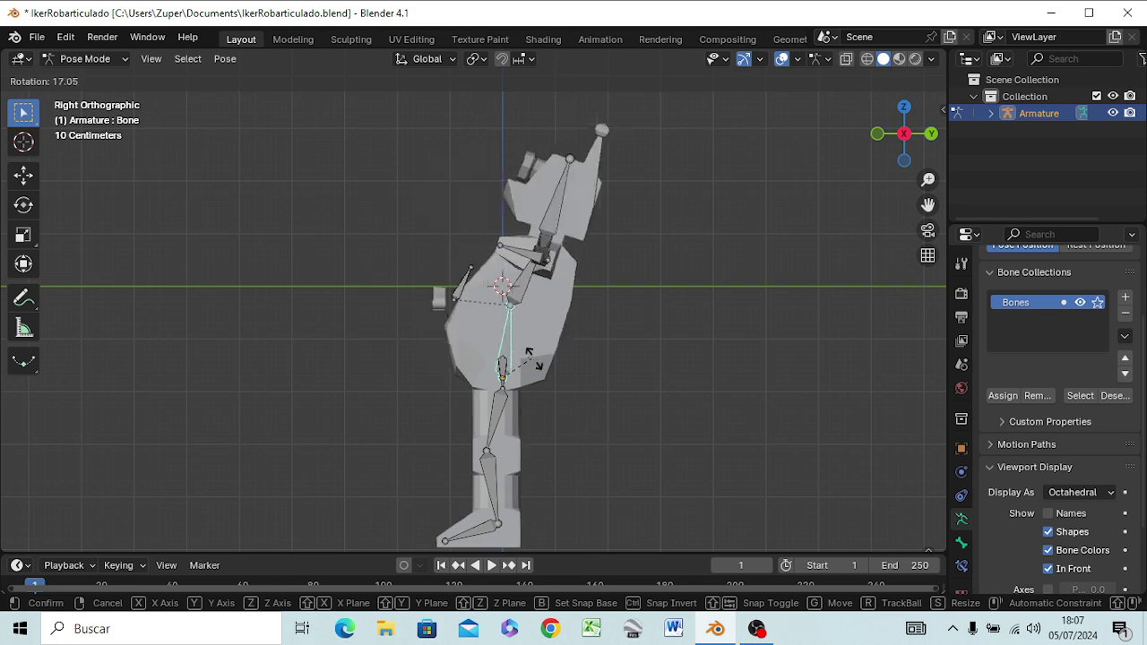
click(515, 362)
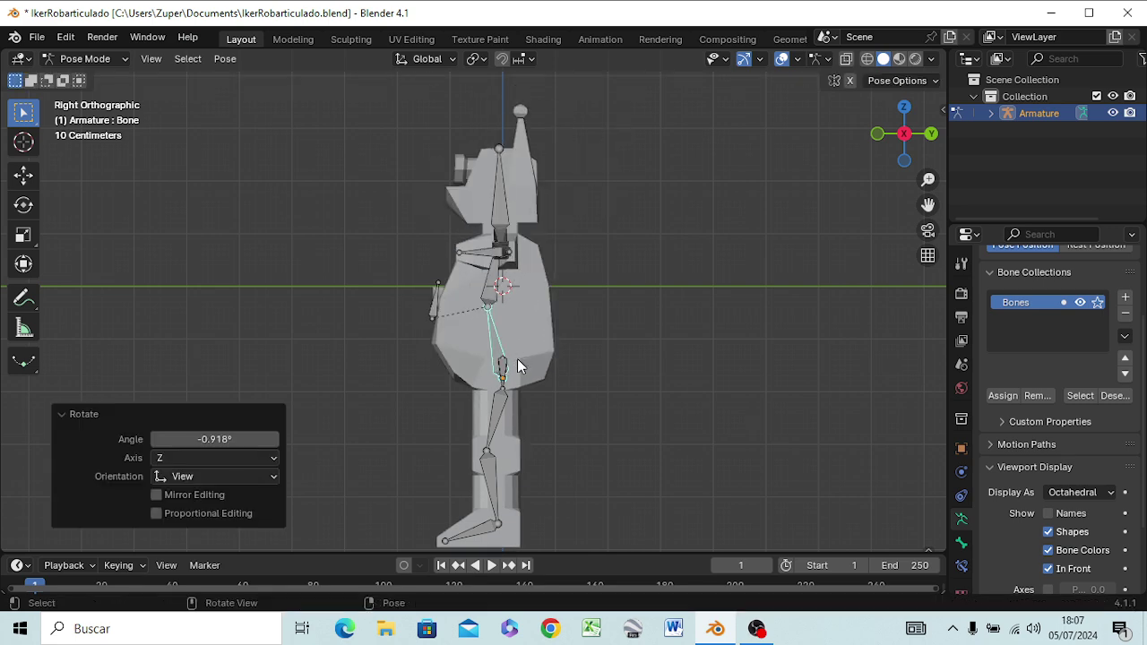
middle_drag(518, 372, 757, 403)
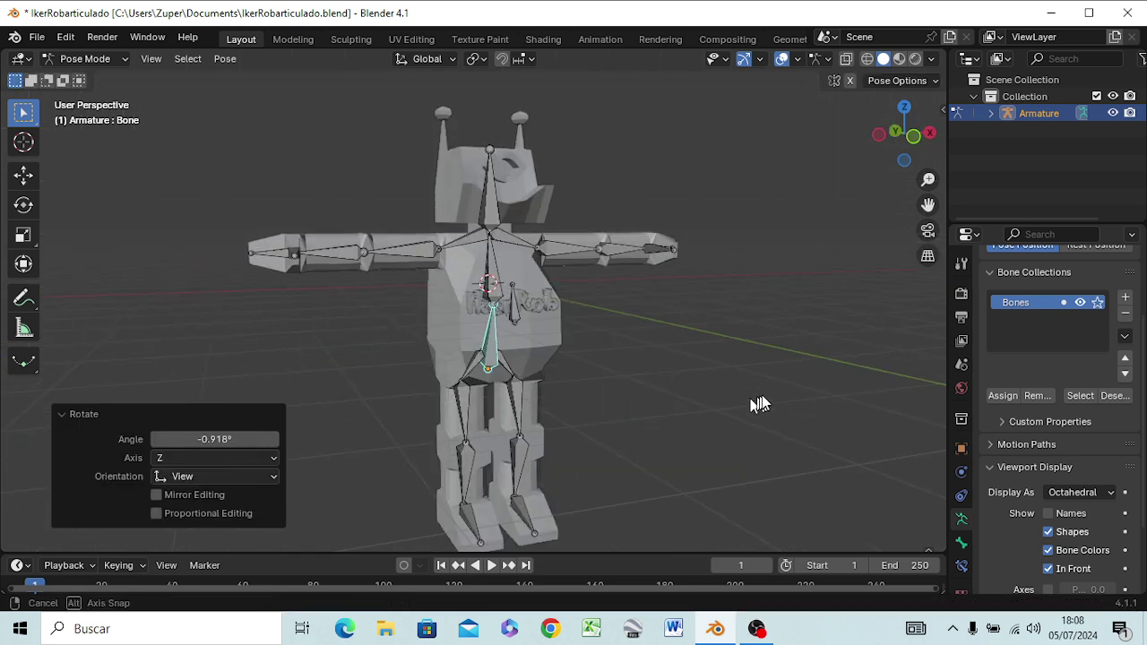
- Raise the left forearm Bone.005.L to vertical in front view
click(618, 250)
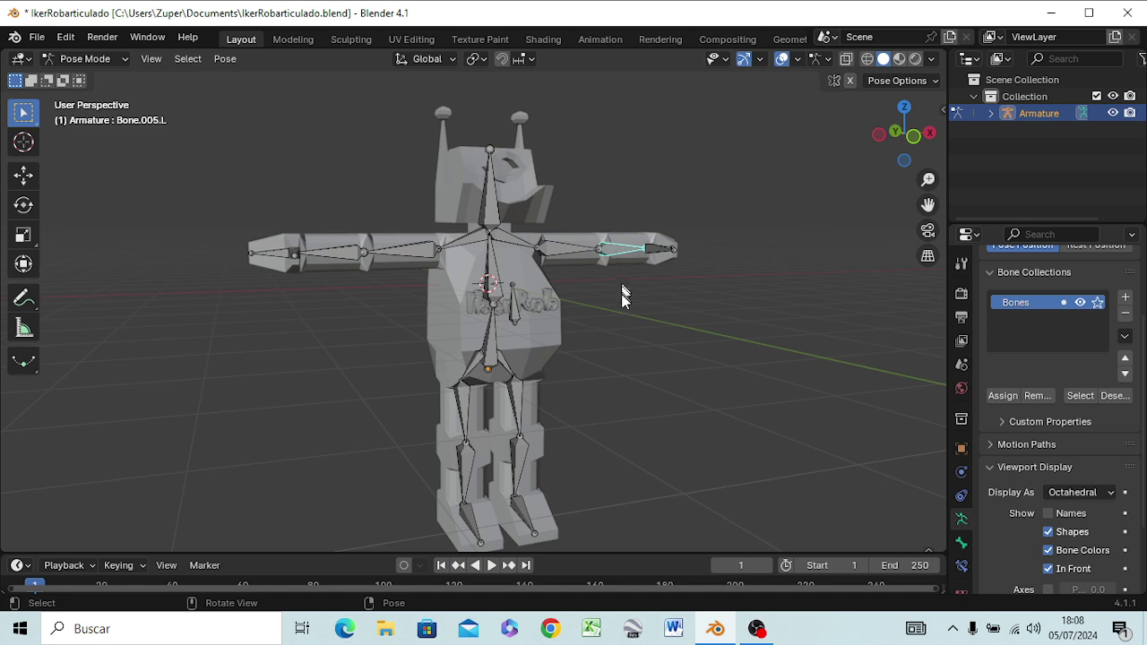
middle_drag(646, 376, 616, 394)
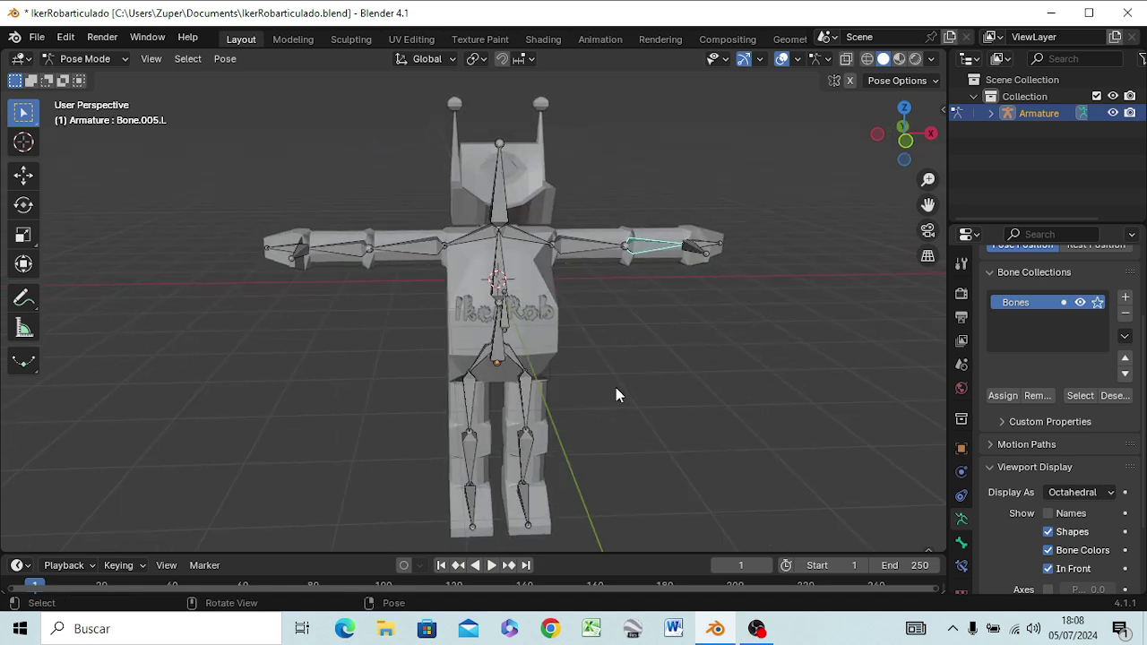
key(KP_1)
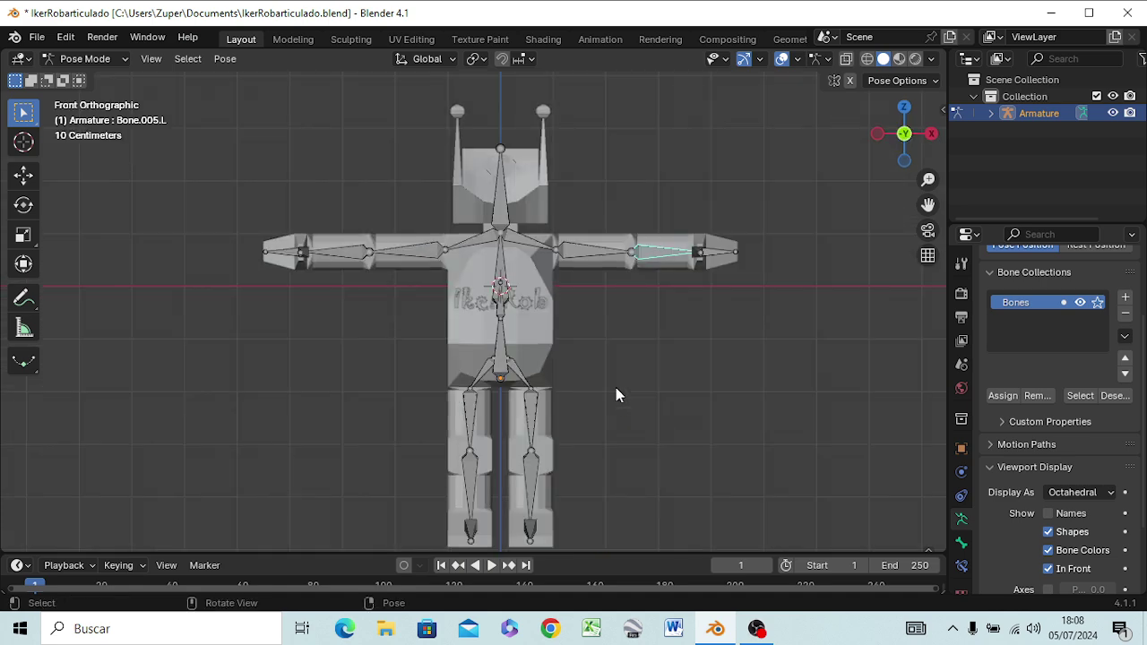
key(r)
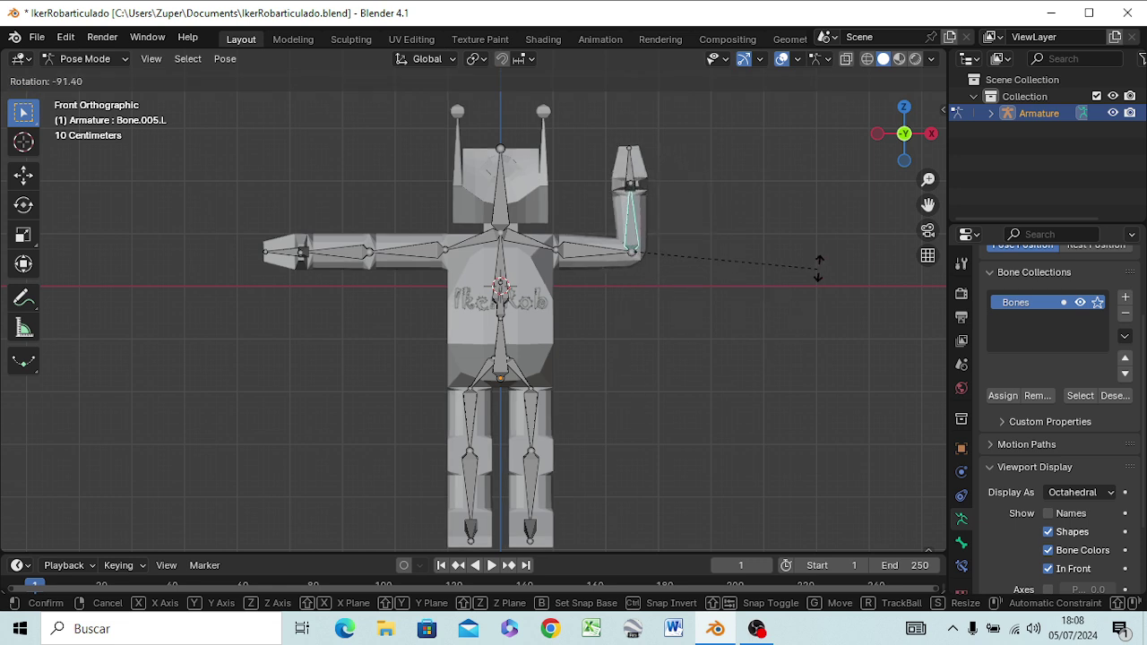
click(819, 278)
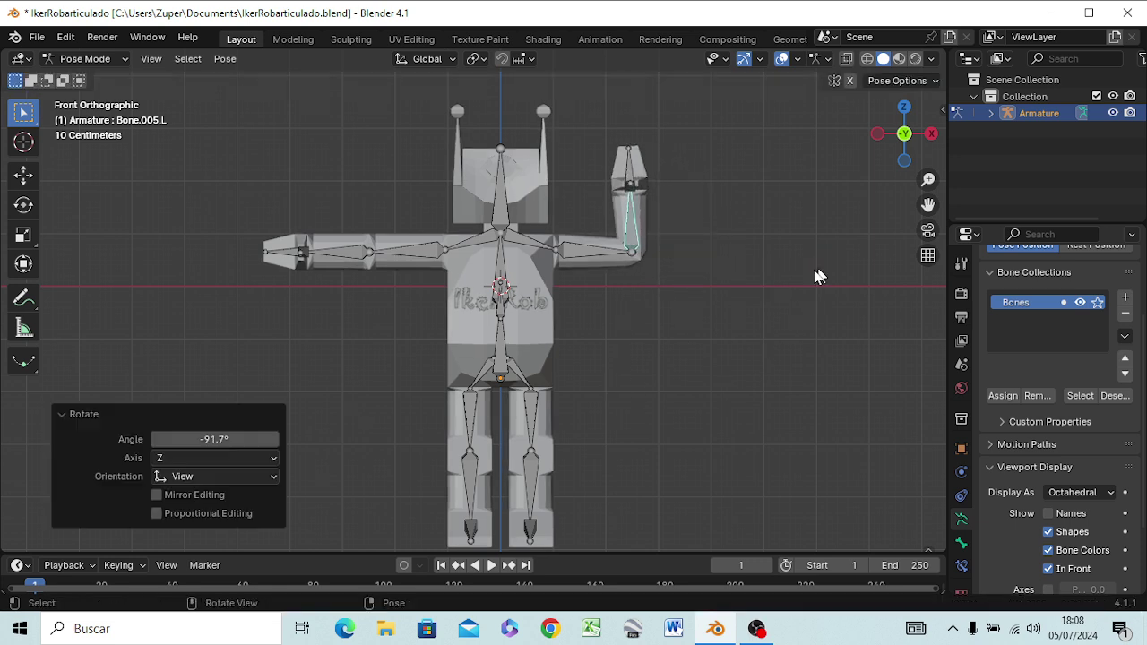
- Raise the right forearm Bone.005.R by 89.2° to match
click(355, 267)
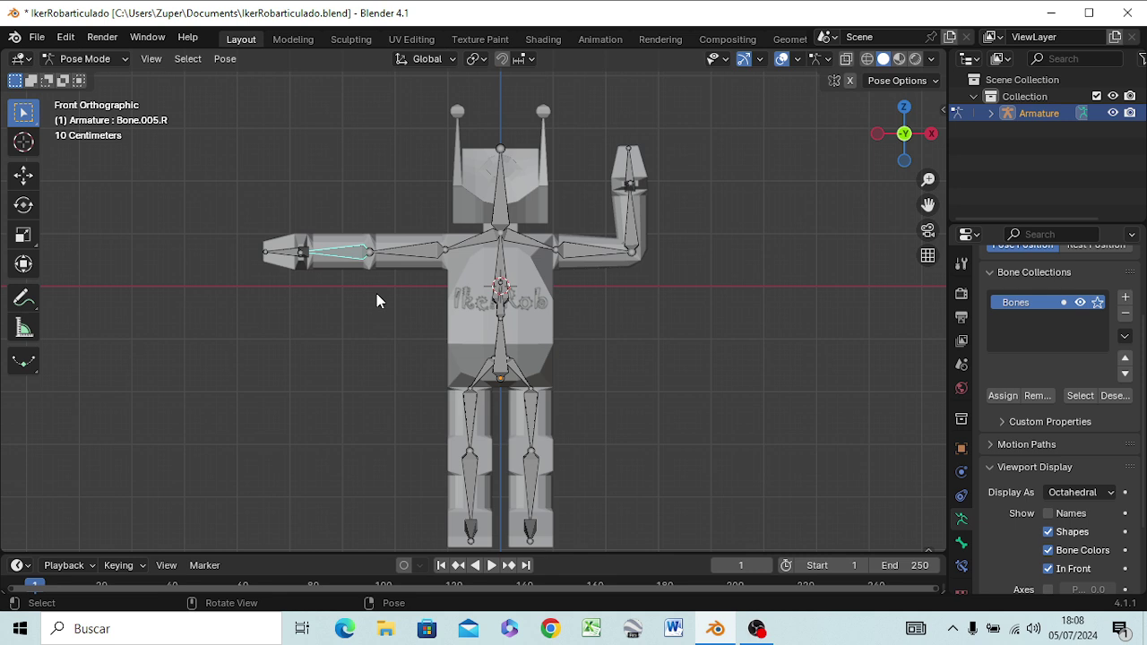
key(r)
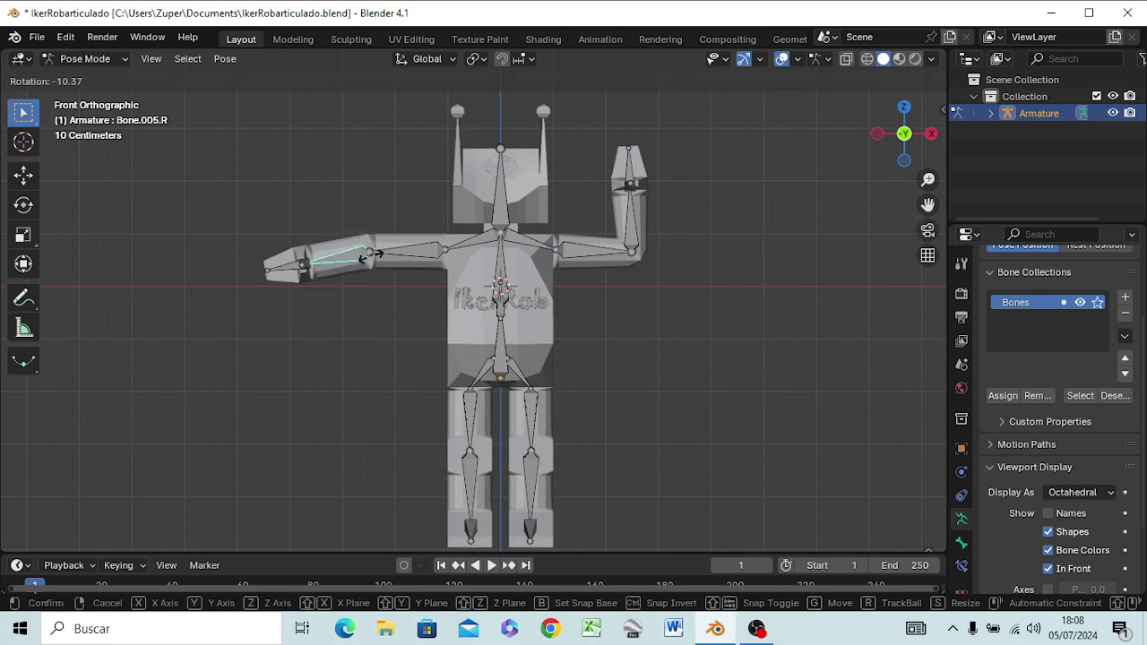
click(317, 261)
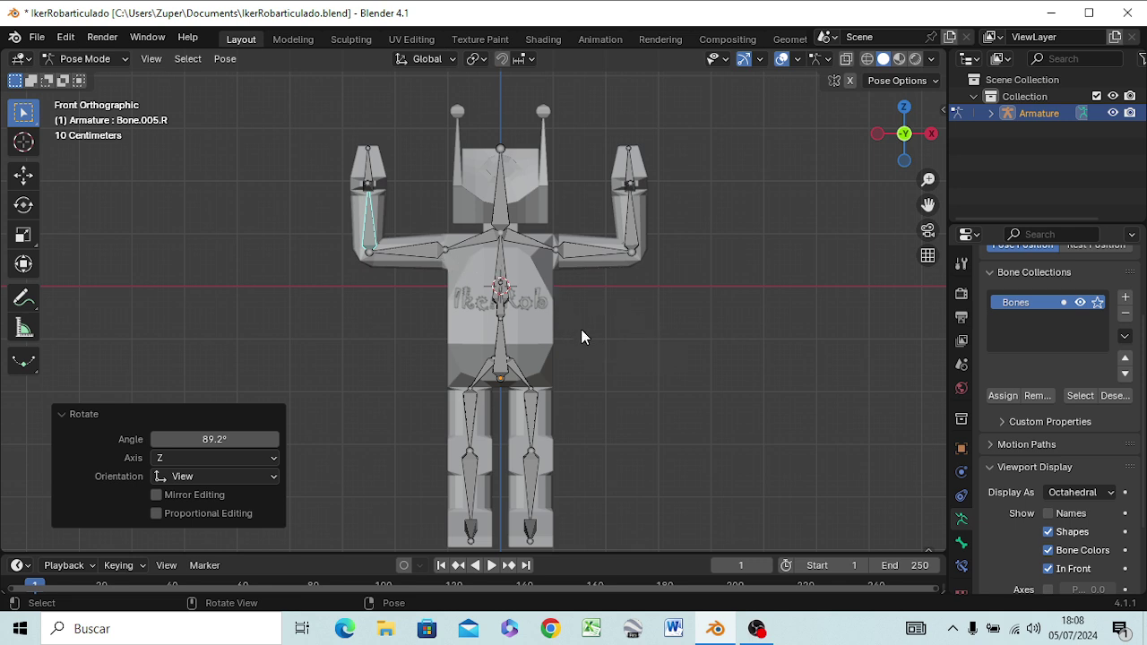
key(KP_3)
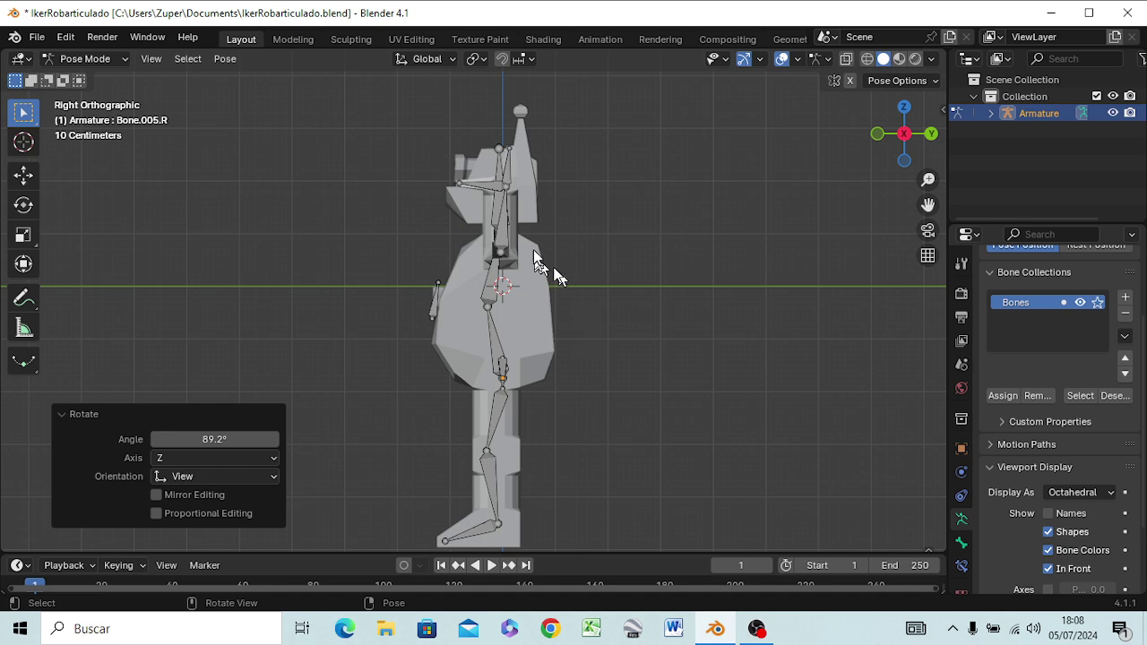
mouse_move(559, 287)
middle_down()
mouse_move(627, 346)
mouse_move(696, 379)
middle_up()
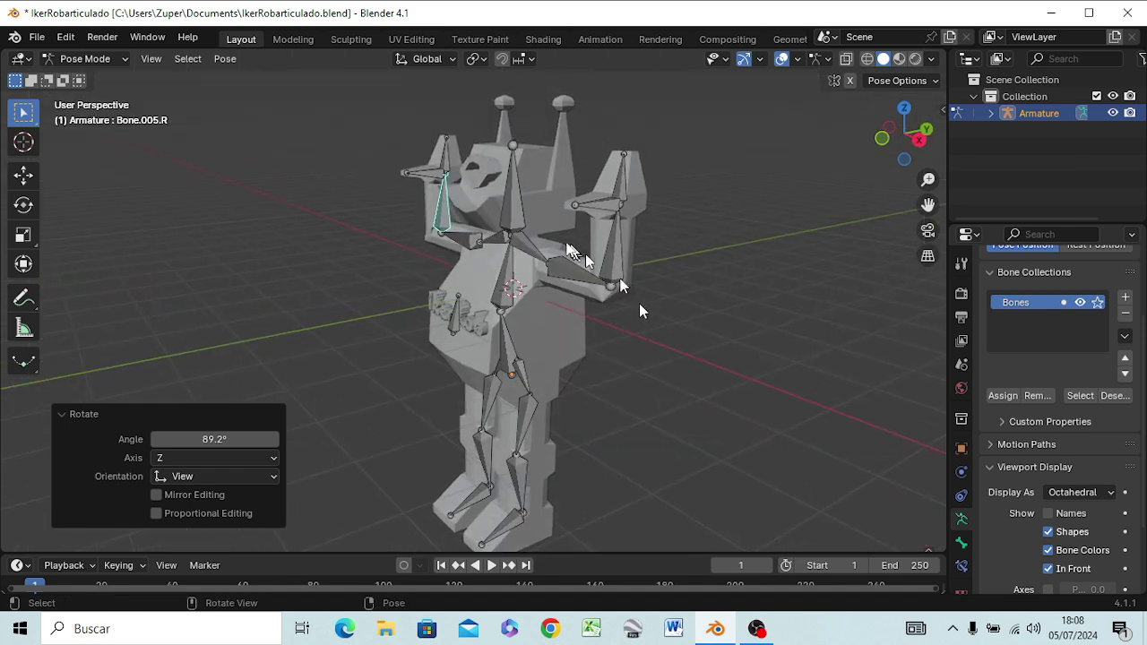
- Tilt chest bone Bone.001 by 2.67° about global X, then select the left shin bone
click(510, 206)
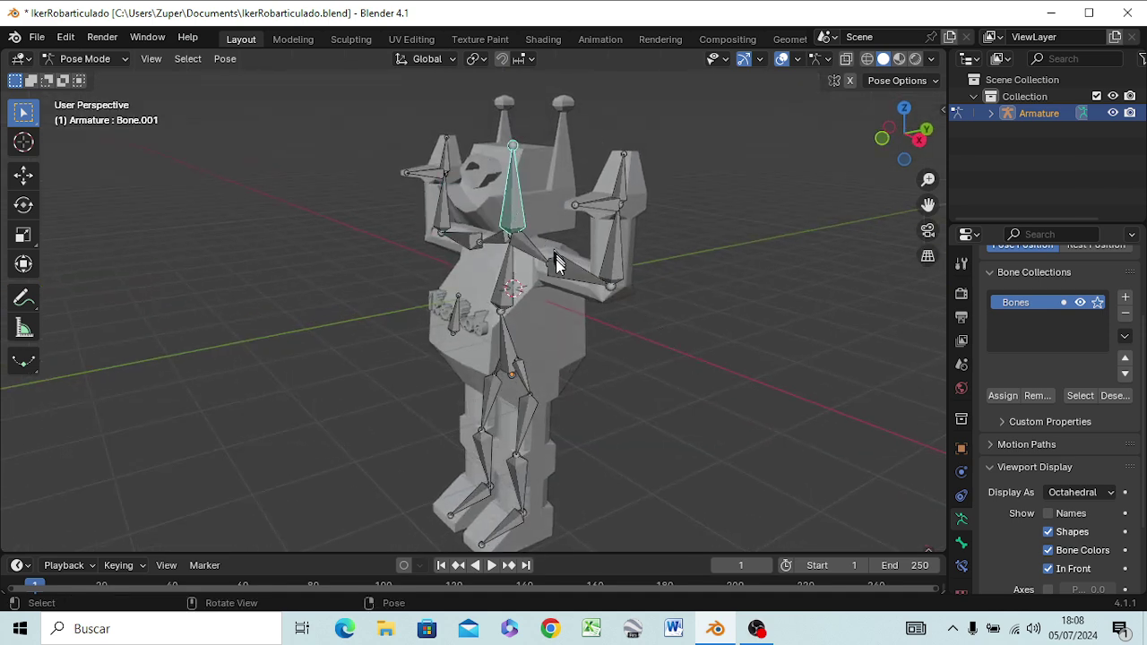
key(r)
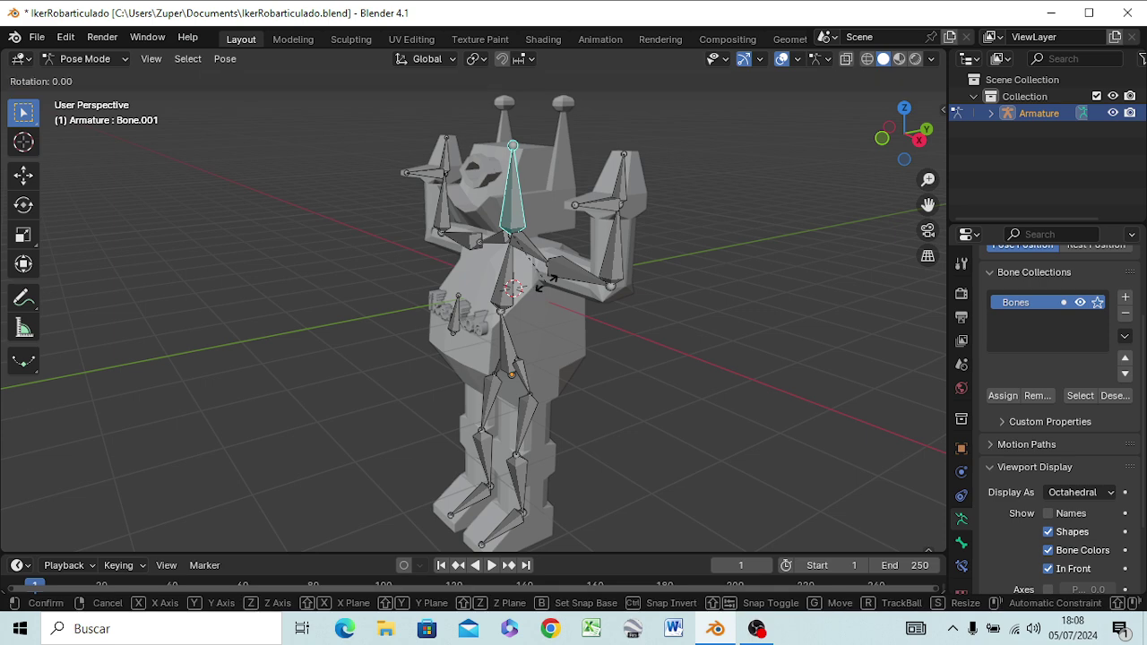
key(x)
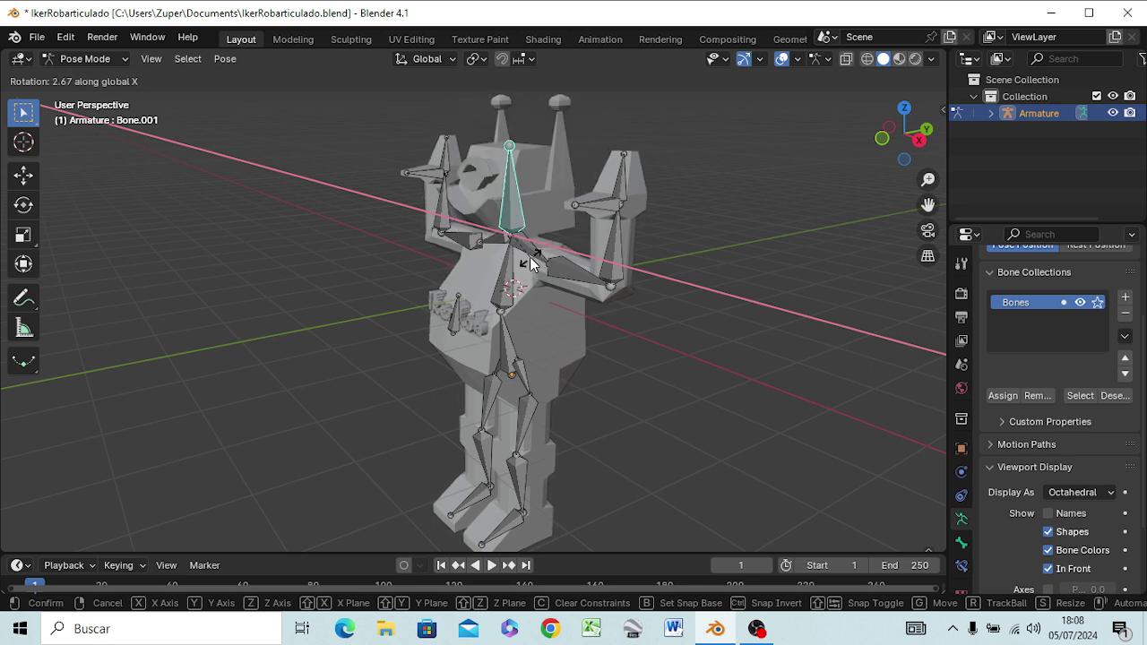
click(533, 265)
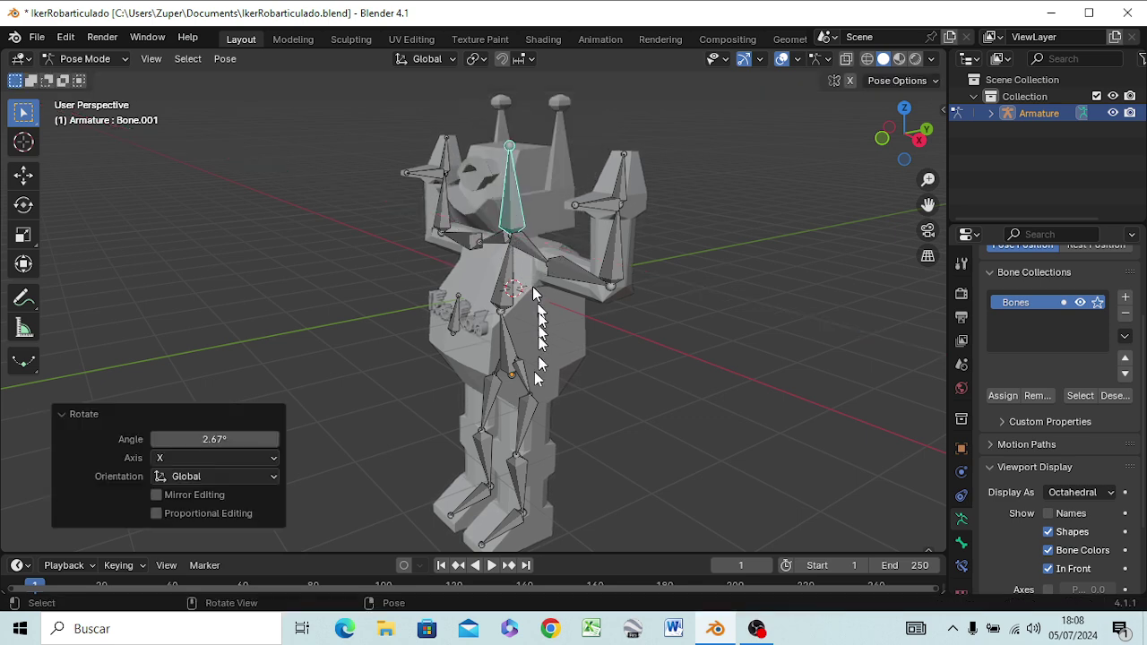
click(526, 481)
- Bend the left shin Bone.010.L back about global X, after undoing a first -64.5° attempt
key(r)
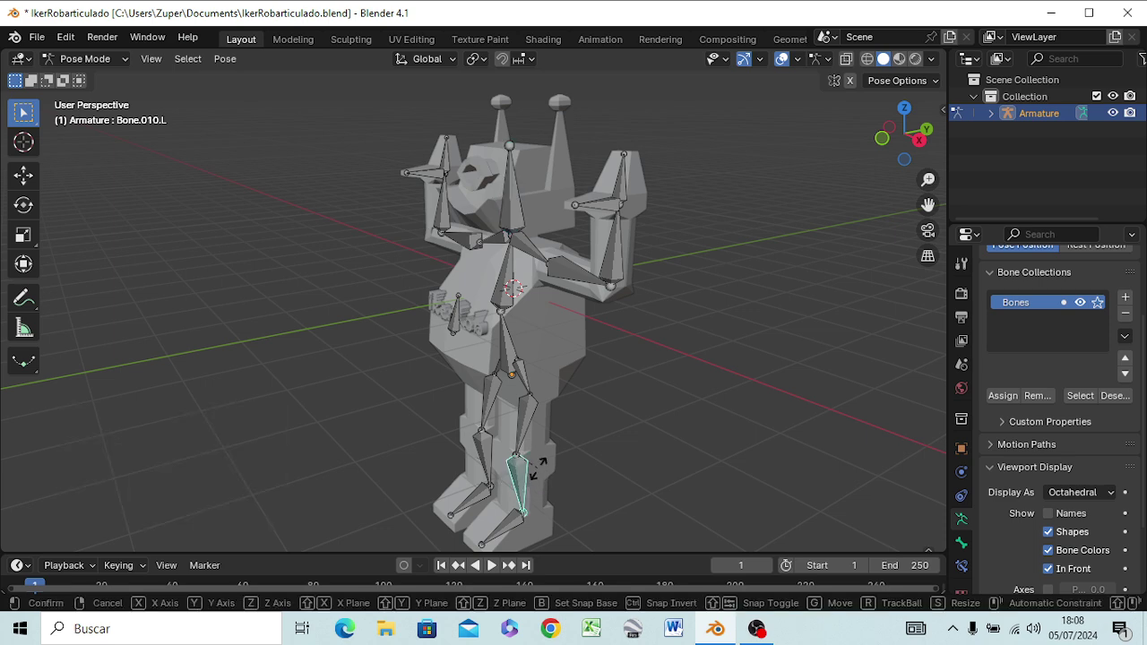
click(595, 412)
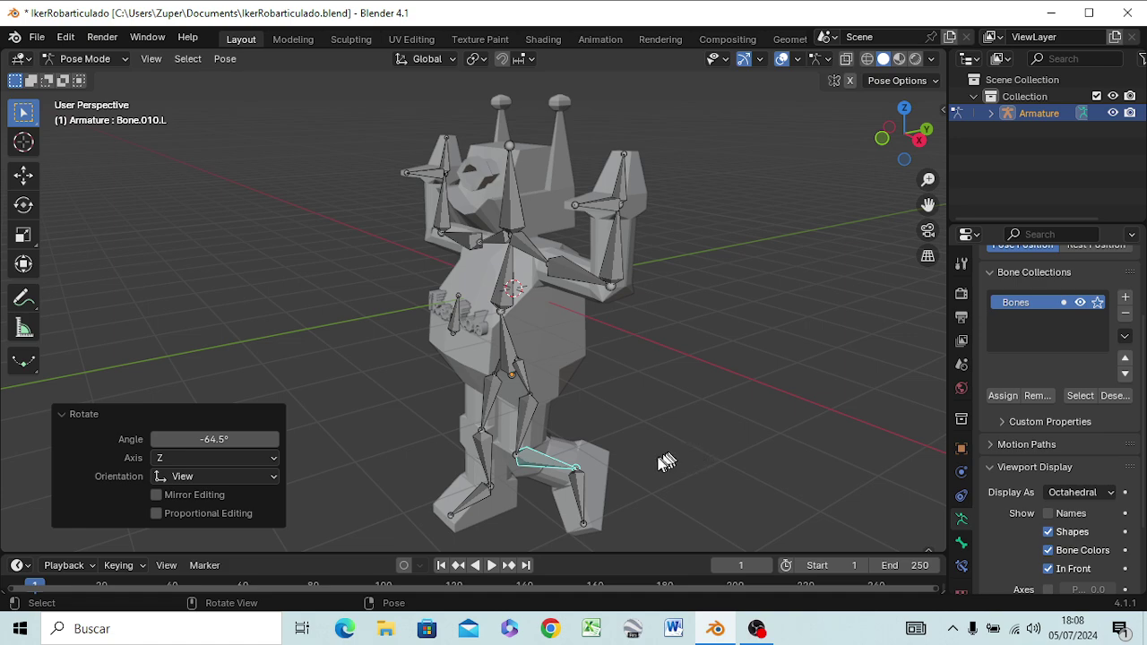
mouse_move(661, 461)
middle_down()
mouse_move(847, 441)
mouse_move(726, 431)
middle_up()
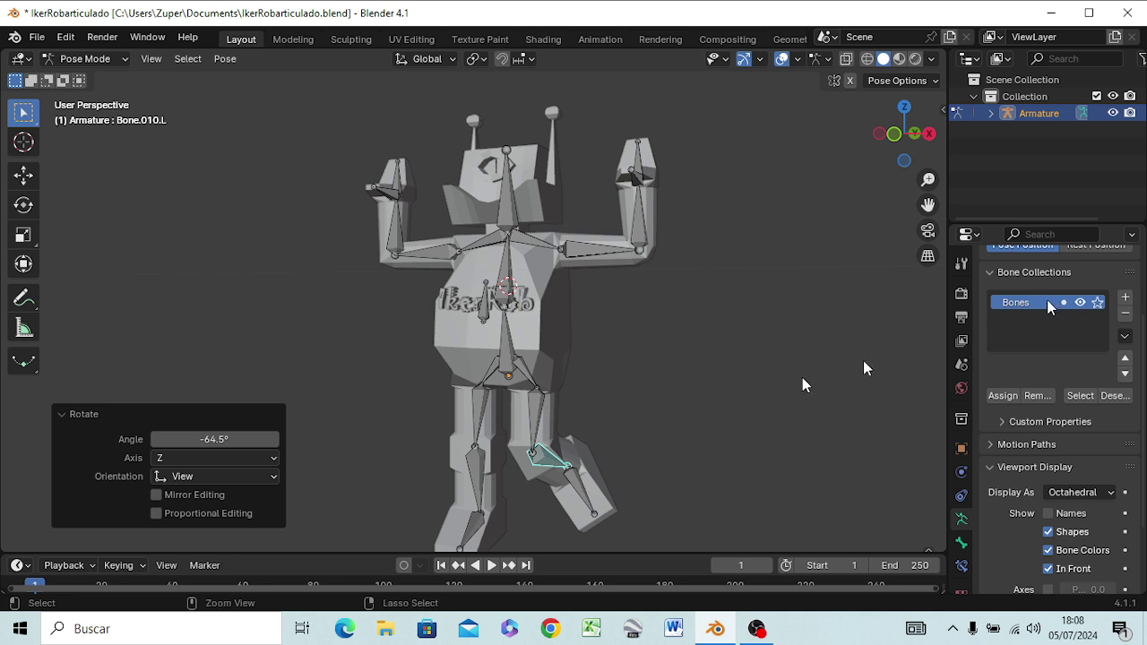
key(ctrl+z)
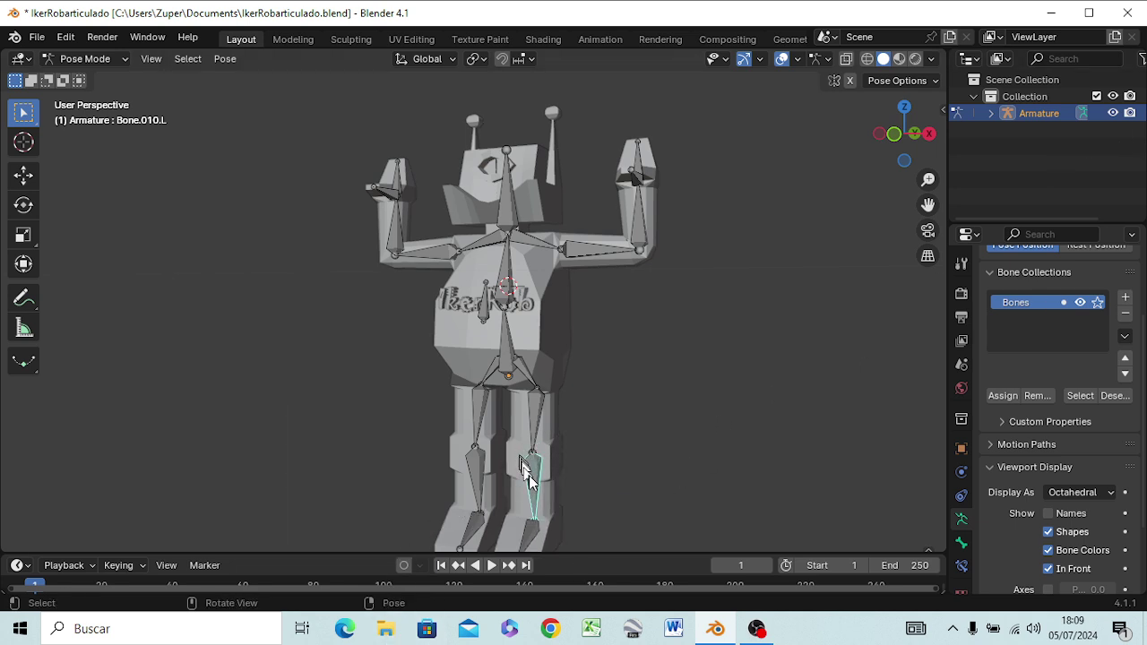
key(r)
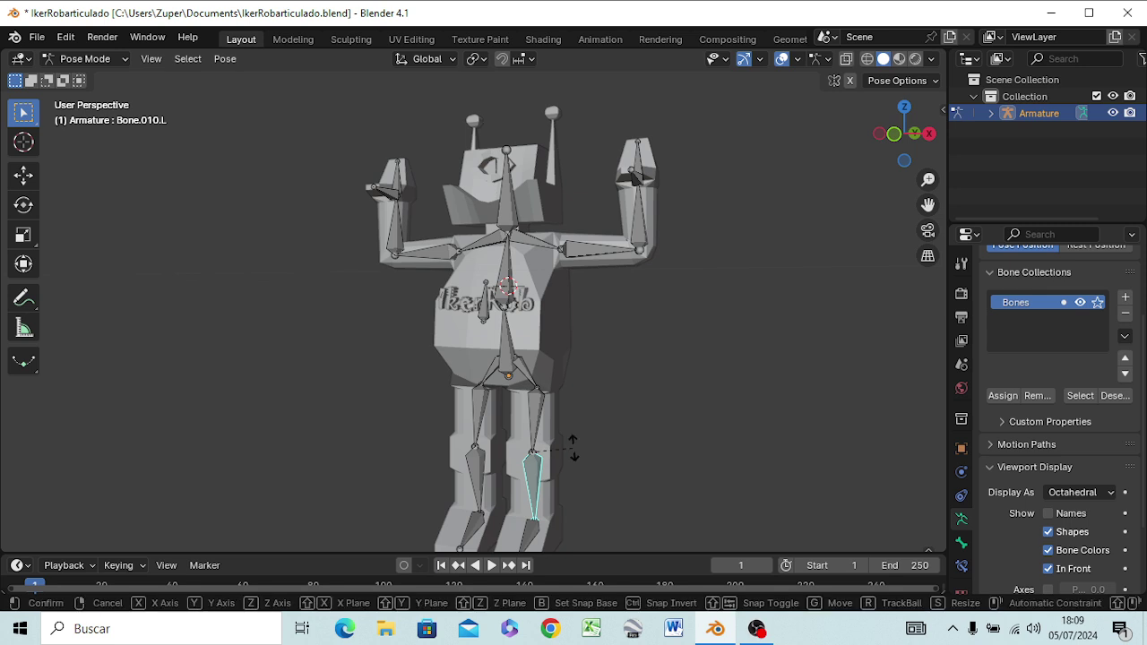
key(x)
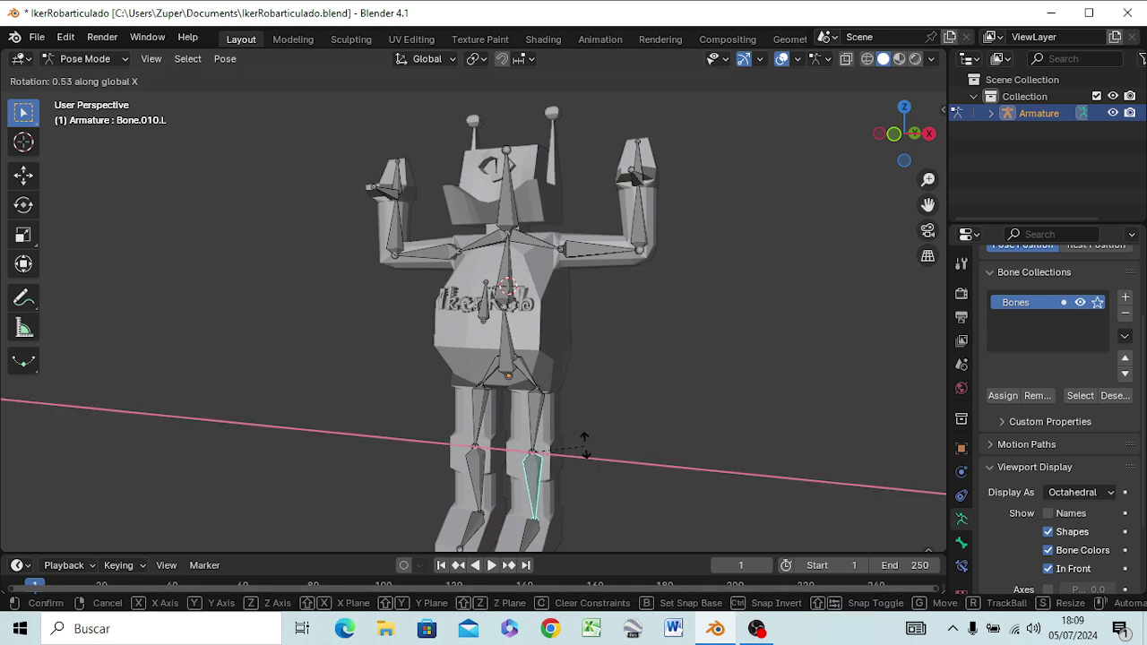
click(543, 354)
- Lift the left thigh Bone.009.L 62.6° about global X
click(533, 409)
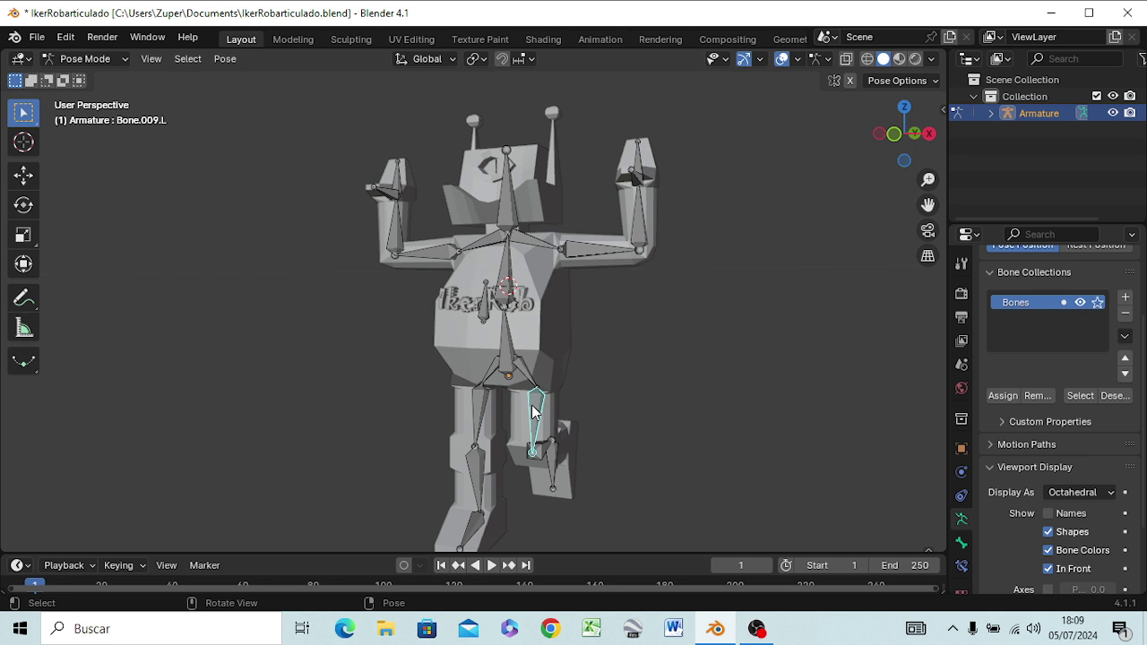
key(r)
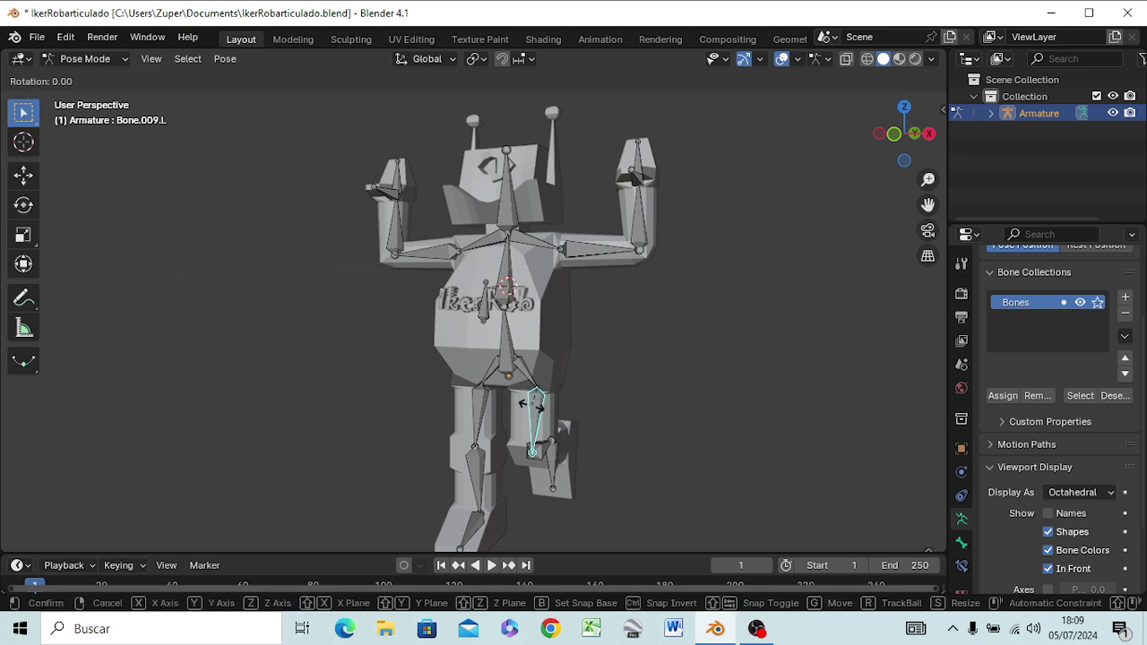
key(x)
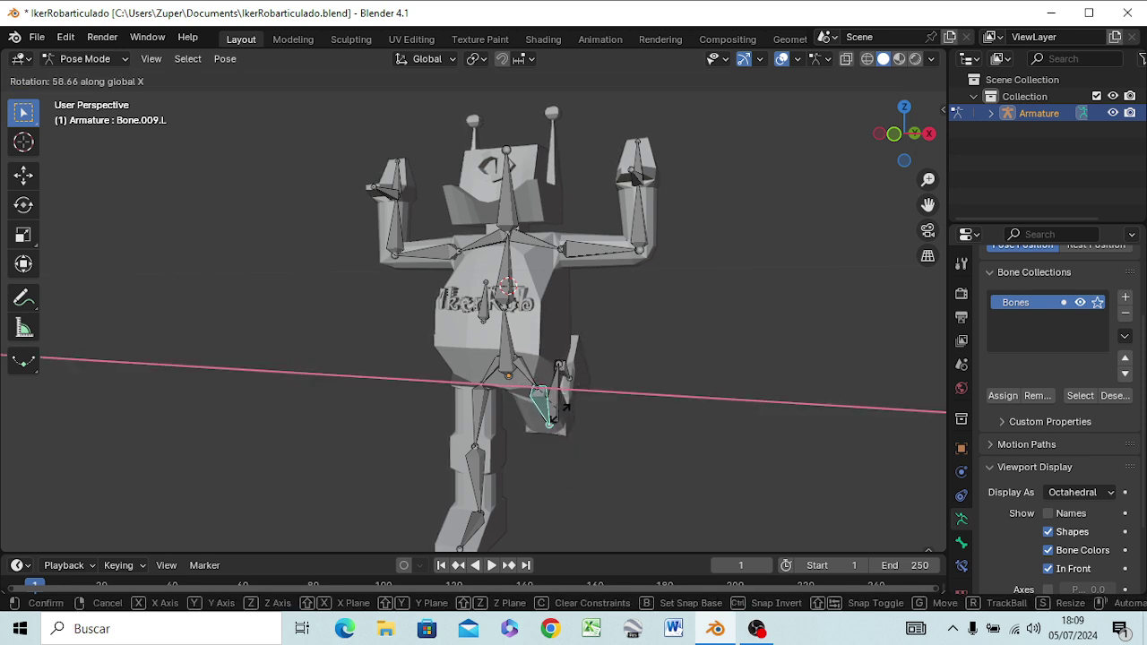
click(563, 408)
middle_drag(635, 482, 487, 499)
- Angle the left foot Bone.011.L to -50.8° in side view
click(634, 416)
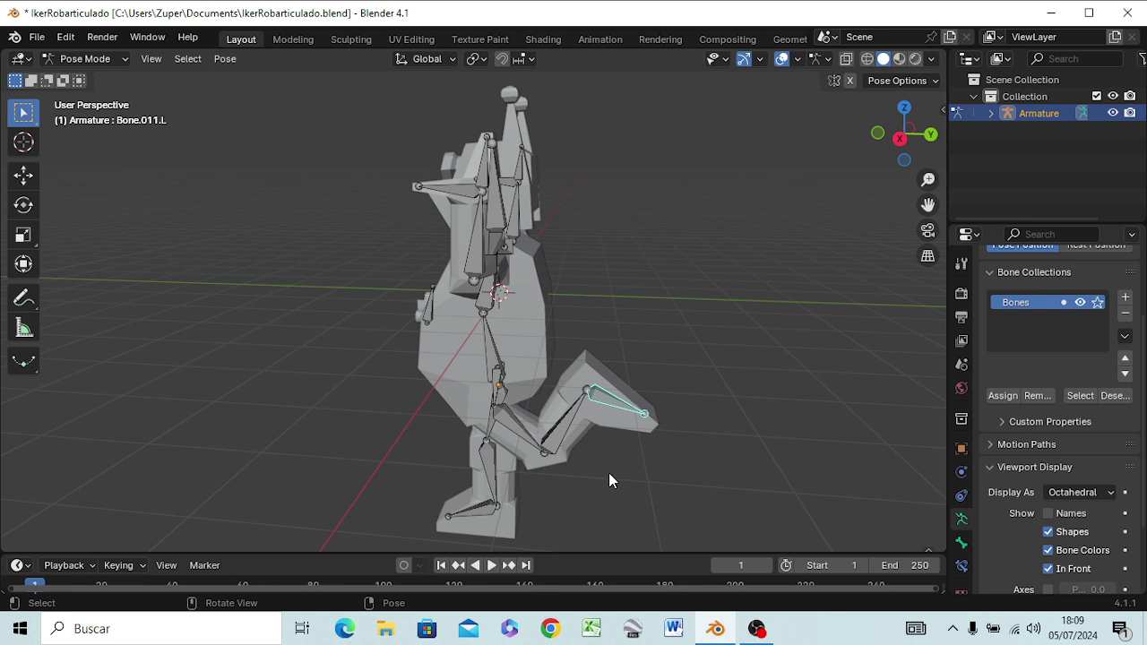
key(KP_3)
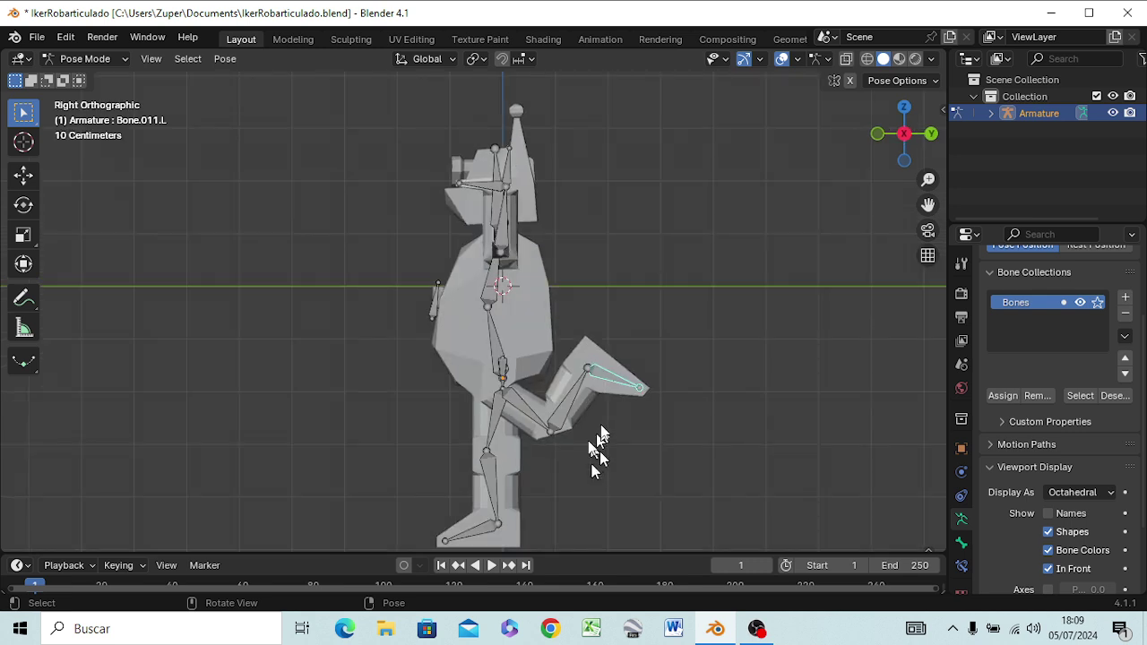
key(r)
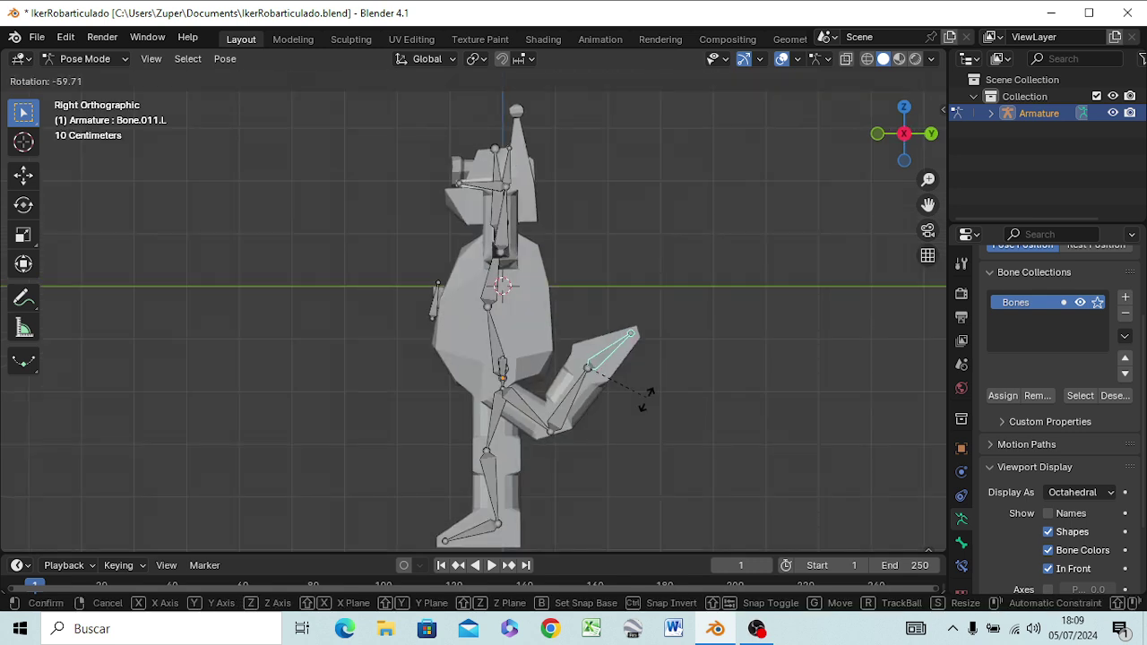
click(638, 403)
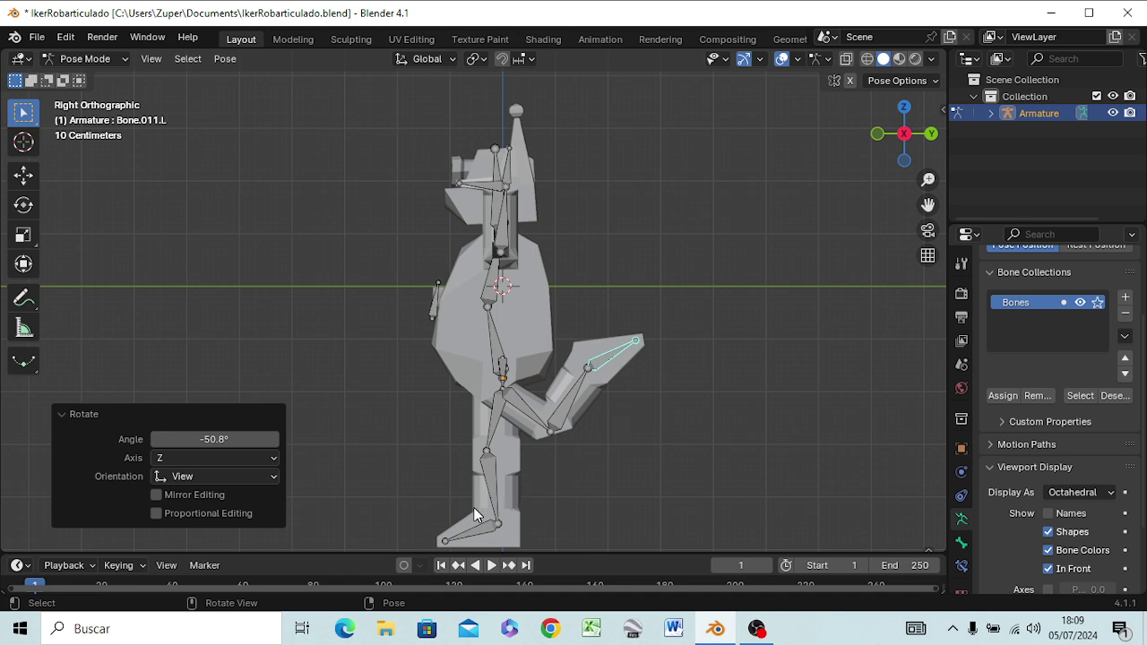
mouse_move(502, 508)
middle_down()
mouse_move(565, 506)
mouse_move(582, 484)
middle_up()
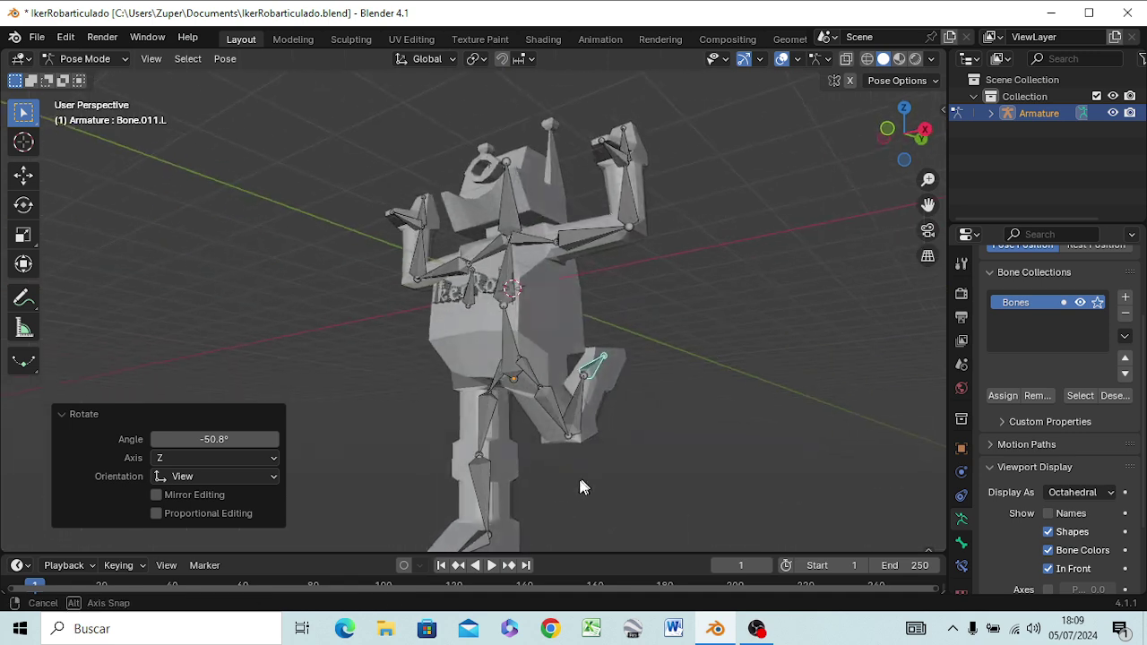
- Rotate Bone.009.R -35.3°, Bone.010.R 46.8° and Bone.011.R 8.34° about global X
click(484, 430)
key(r)
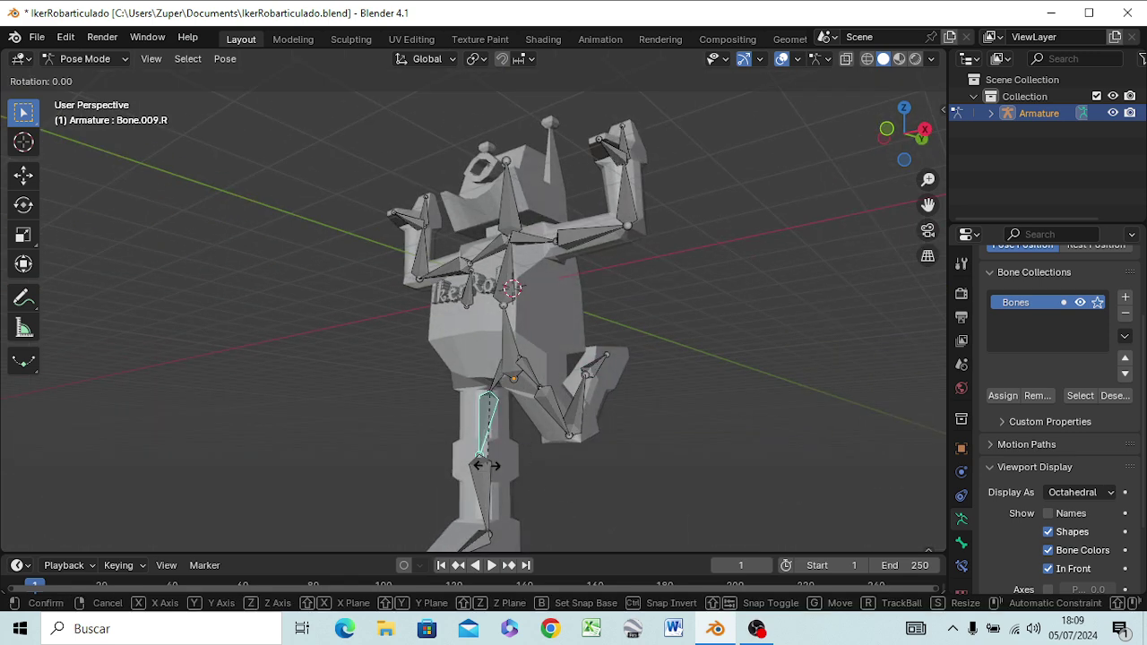
key(x)
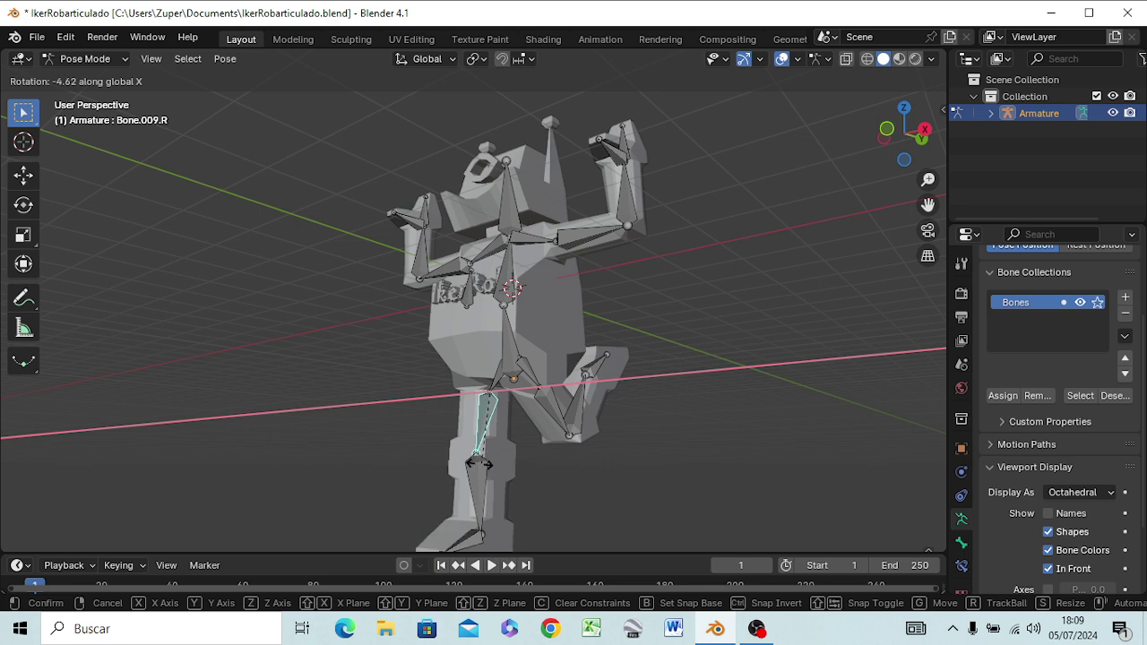
click(453, 449)
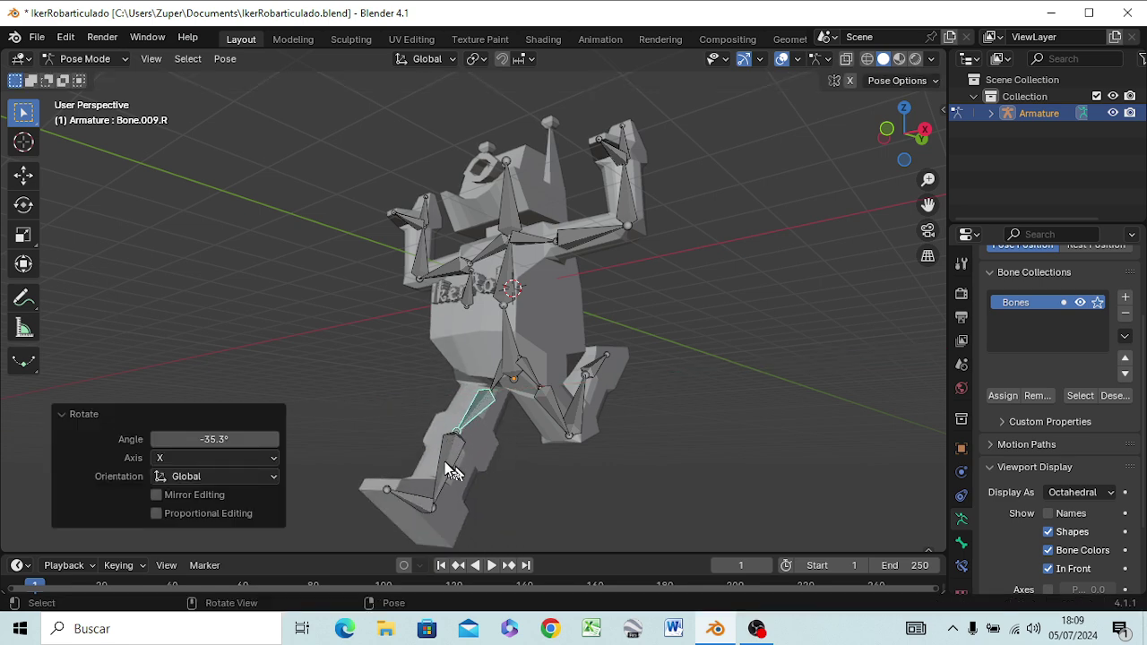
click(450, 473)
key(r)
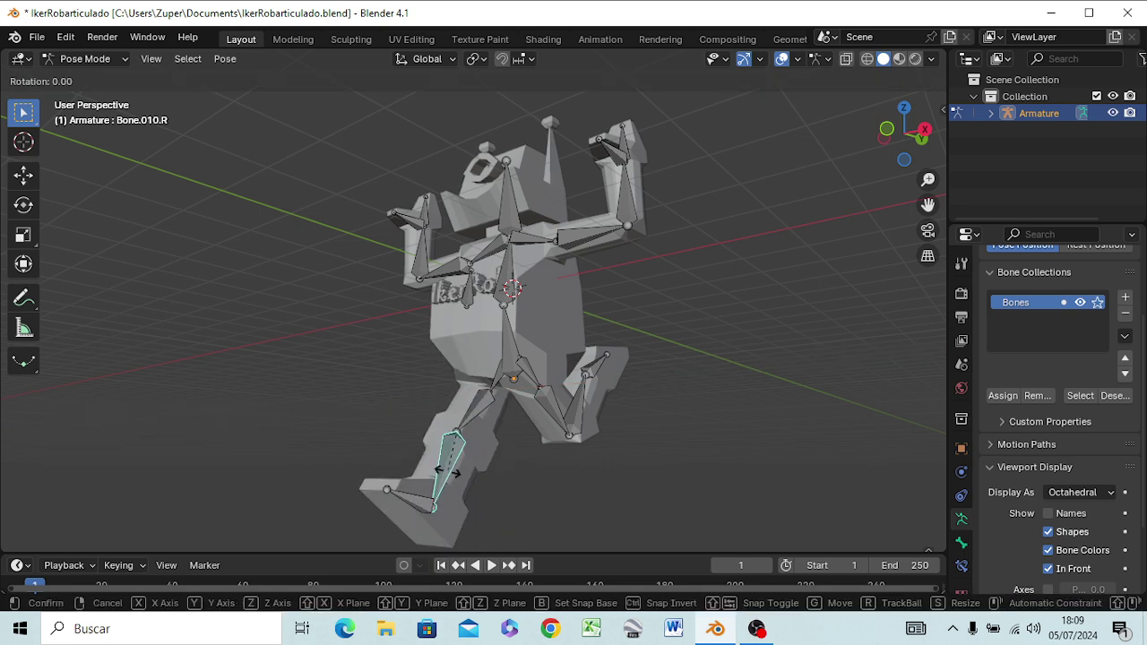
key(x)
click(497, 505)
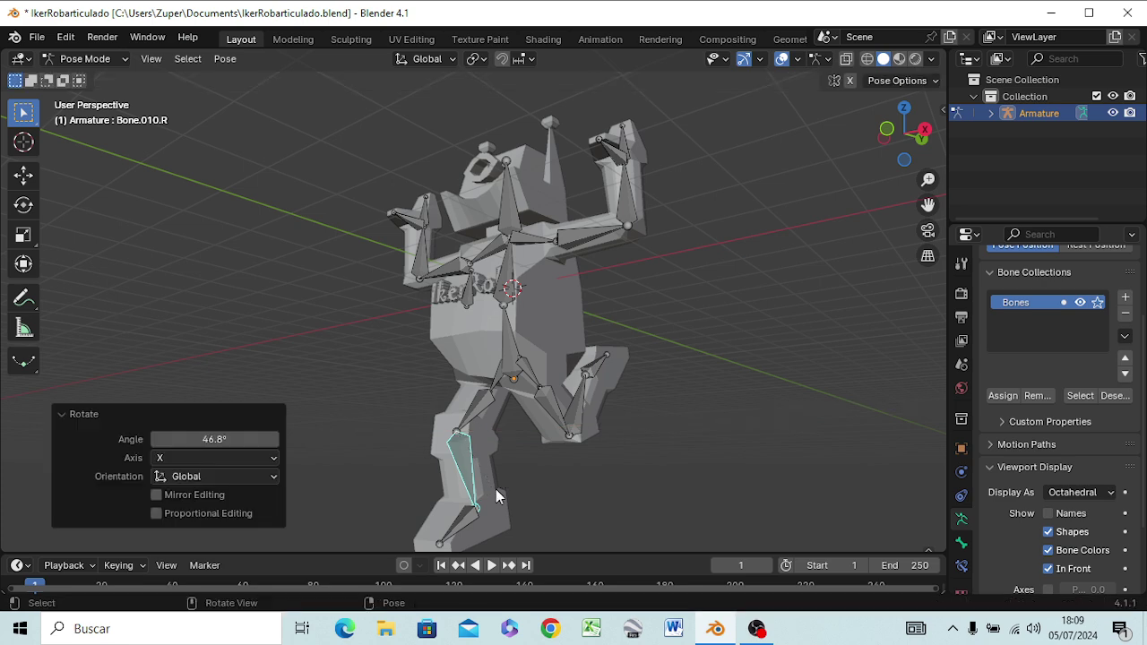
click(459, 529)
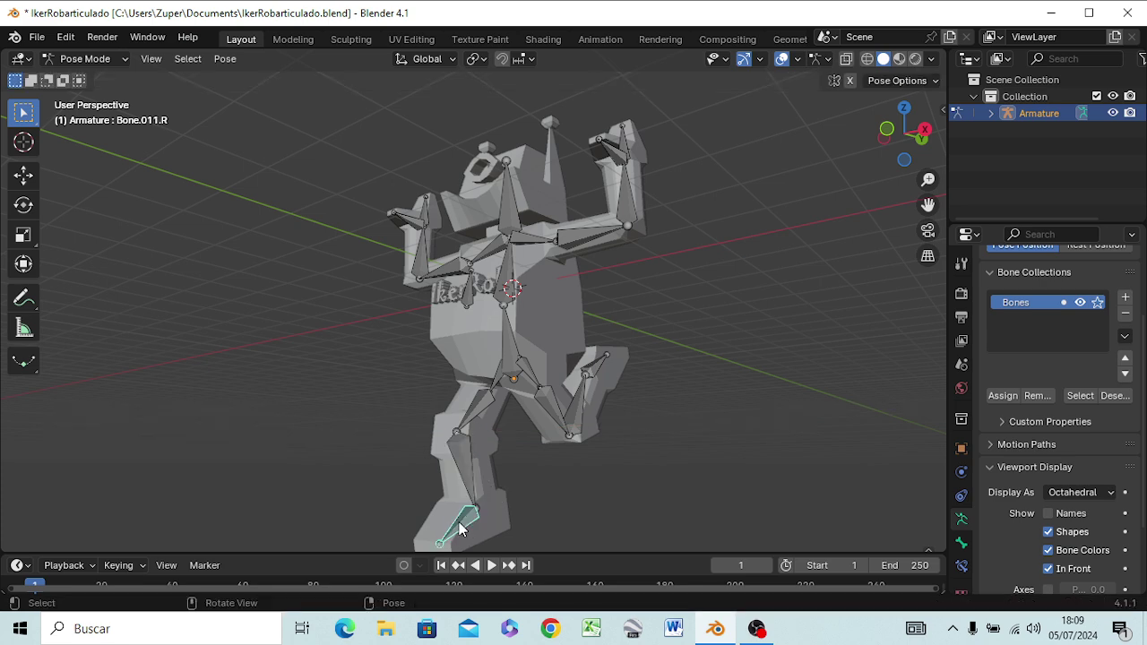
key(r)
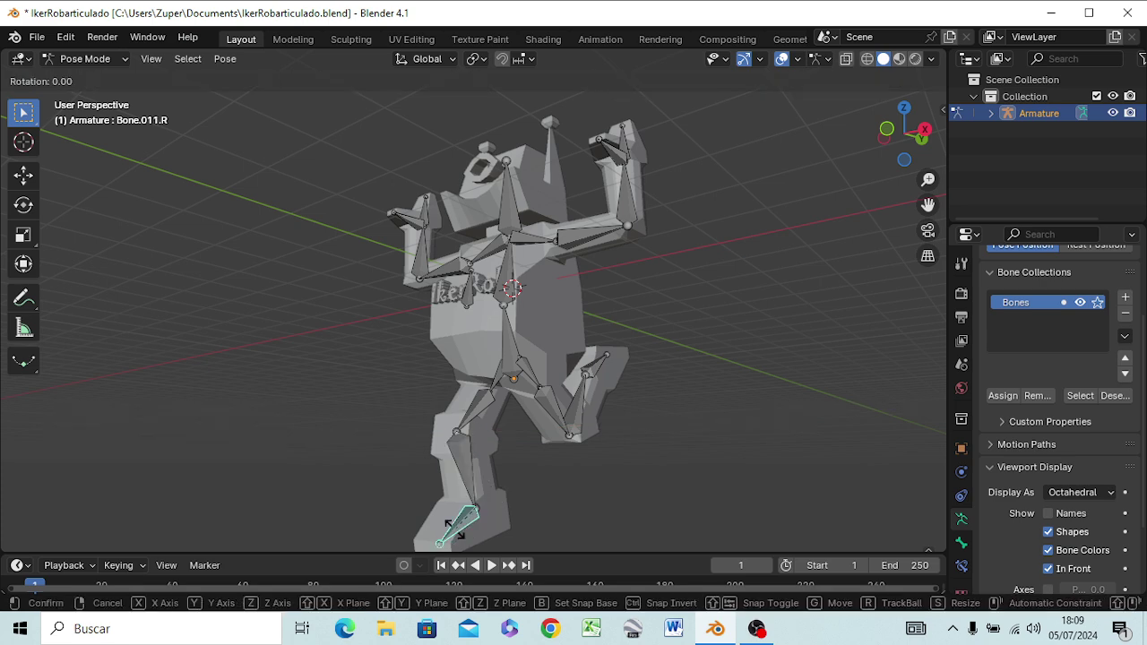
key(x)
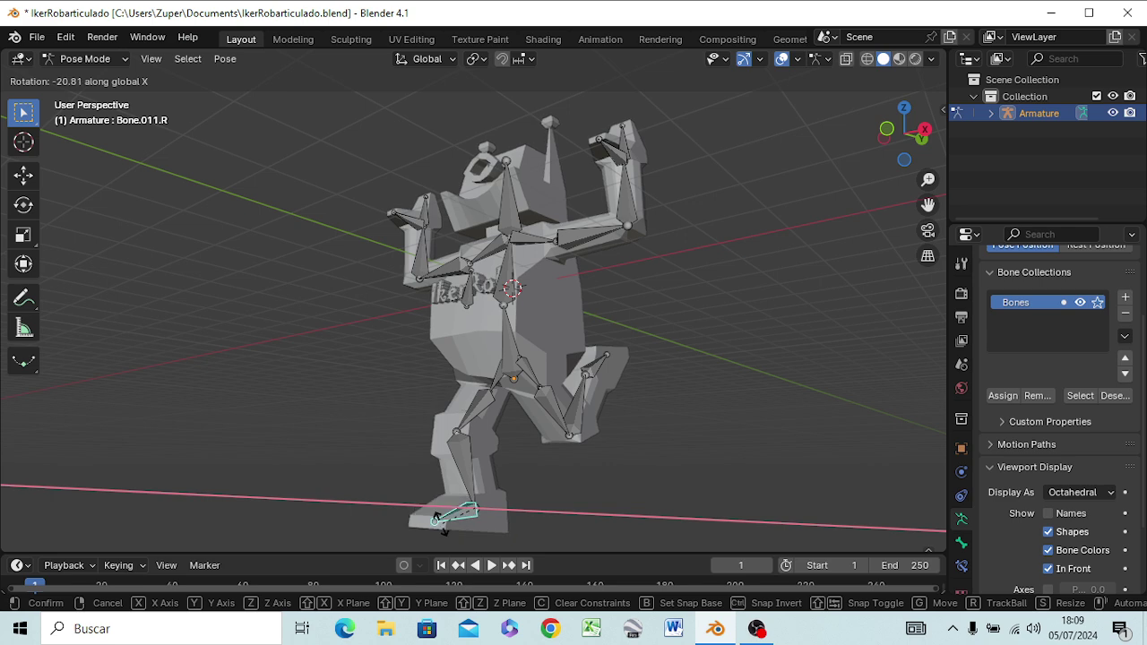
click(446, 542)
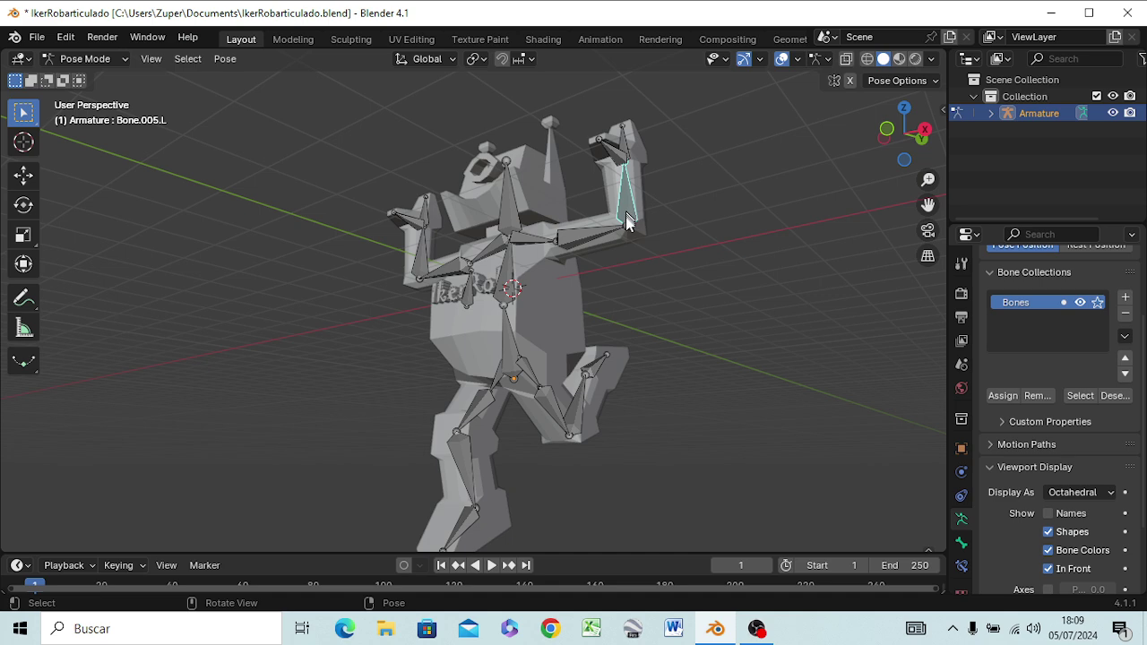
- Rotate forearm Bone.005.L 79.9° and hand Bone.007.L -49.9° about the X axis
key(r)
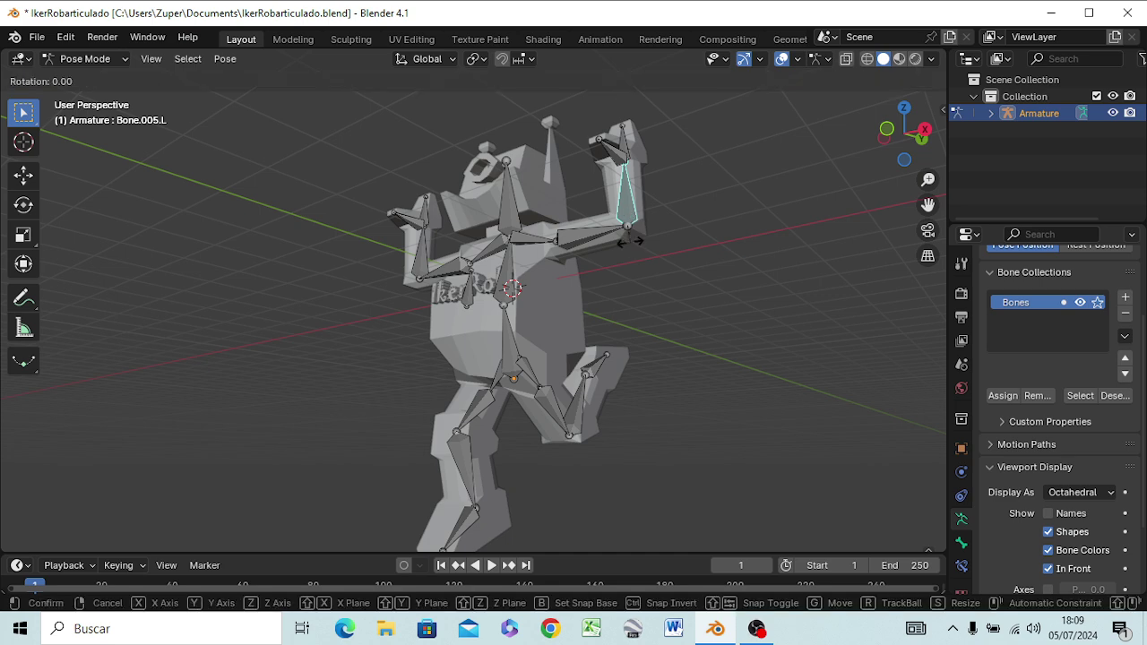
key(x)
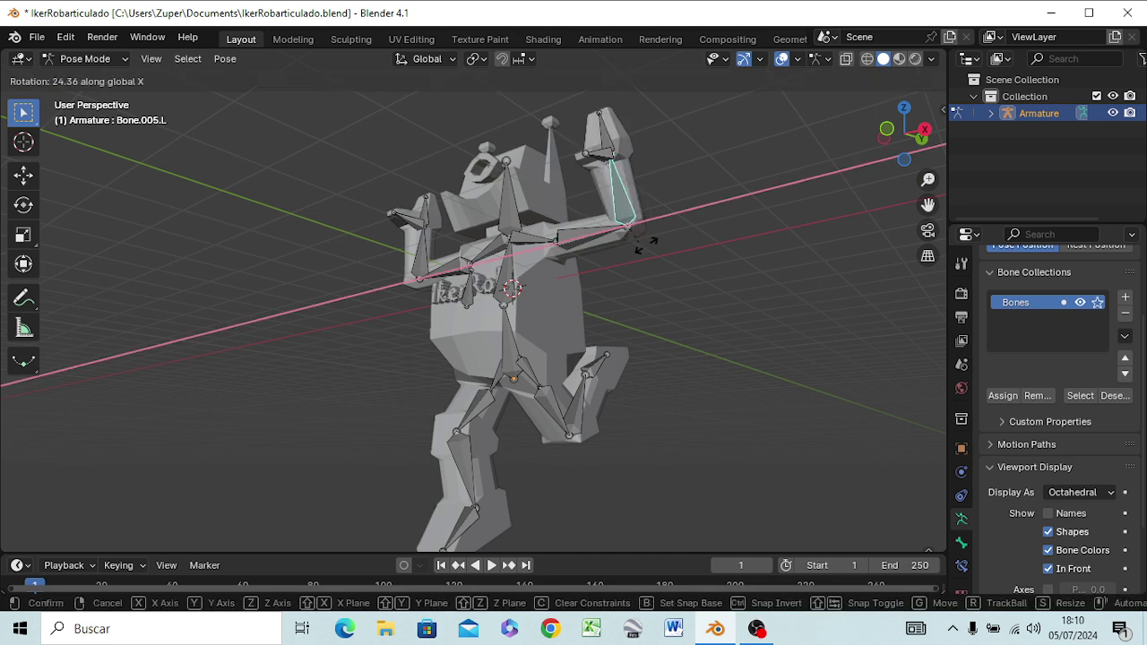
click(703, 229)
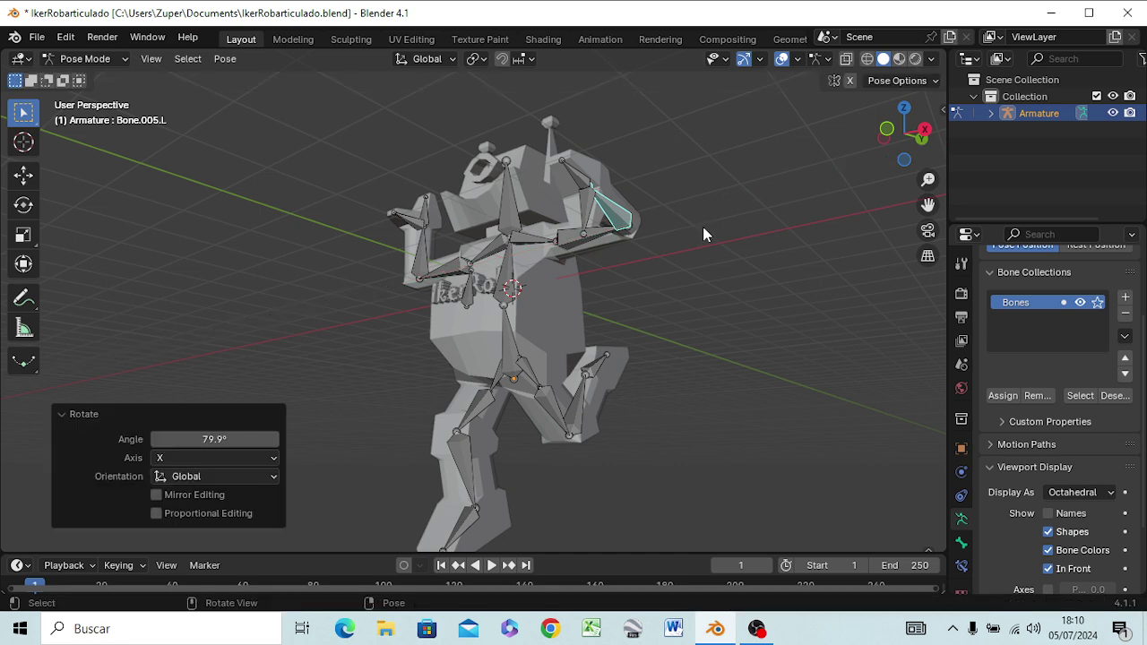
click(590, 210)
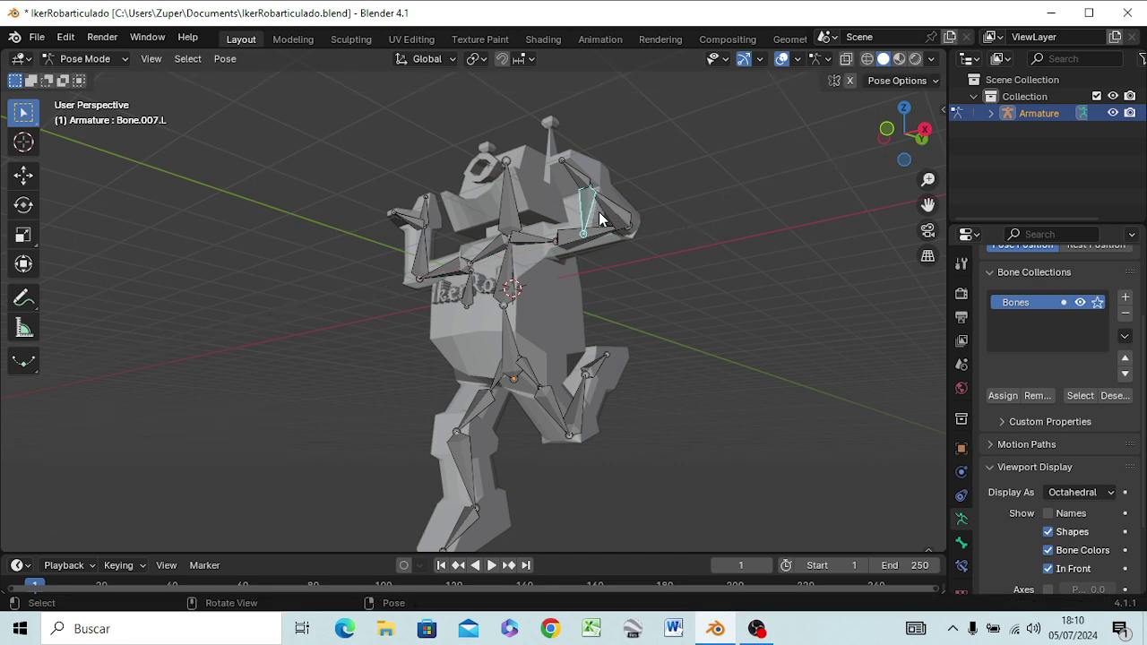
key(r)
key(x)
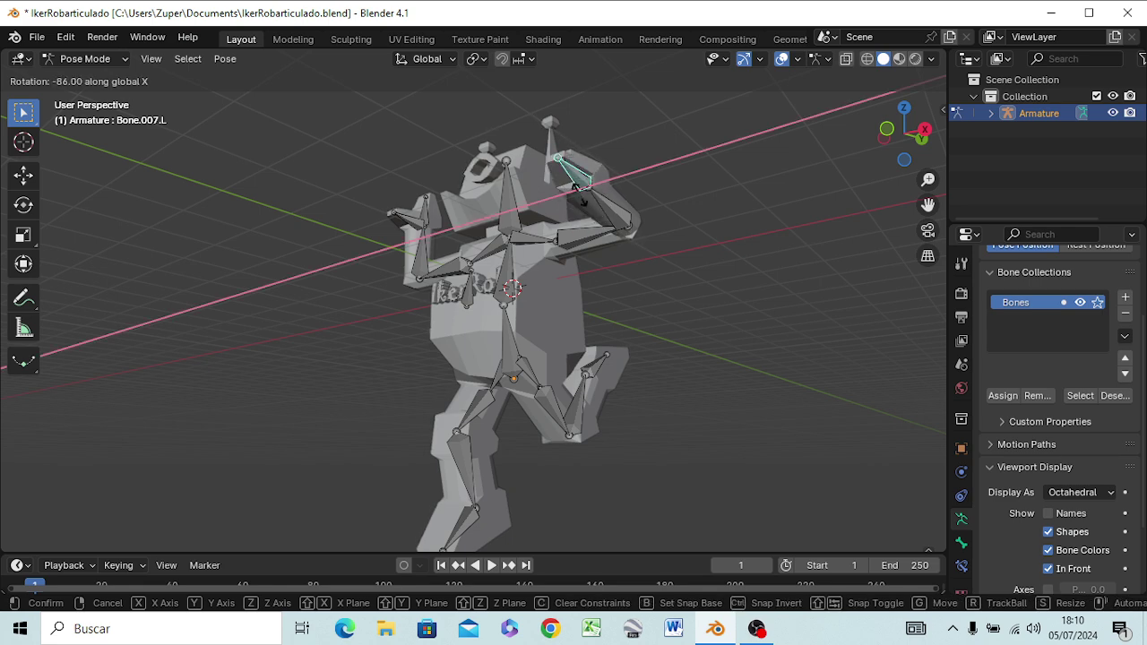
click(584, 201)
mouse_move(691, 346)
middle_down()
mouse_move(793, 391)
mouse_move(780, 383)
middle_up()
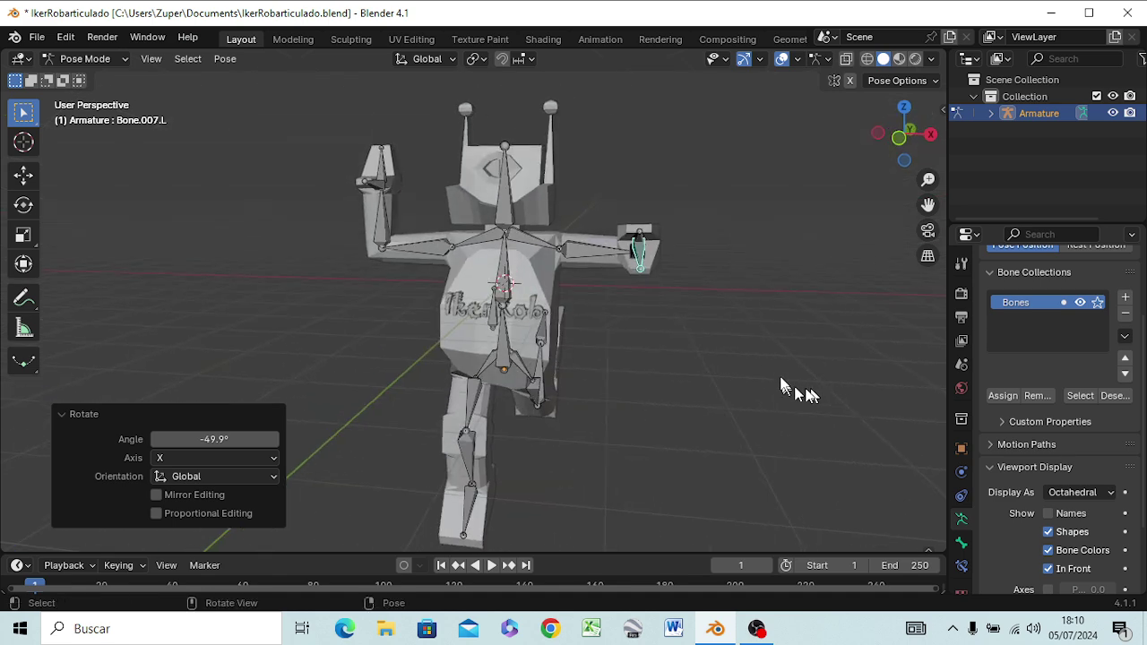
- Rotate left upper arm Bone.004.L -51.3° about X, cancelling an accidental scale first
click(586, 251)
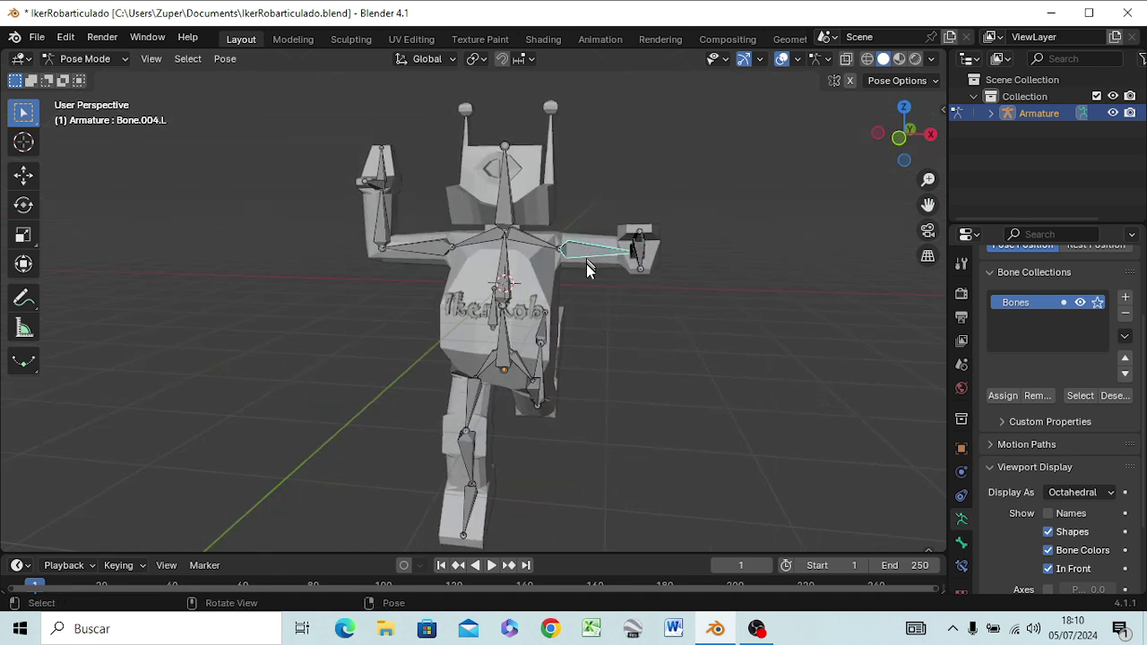
key(r)
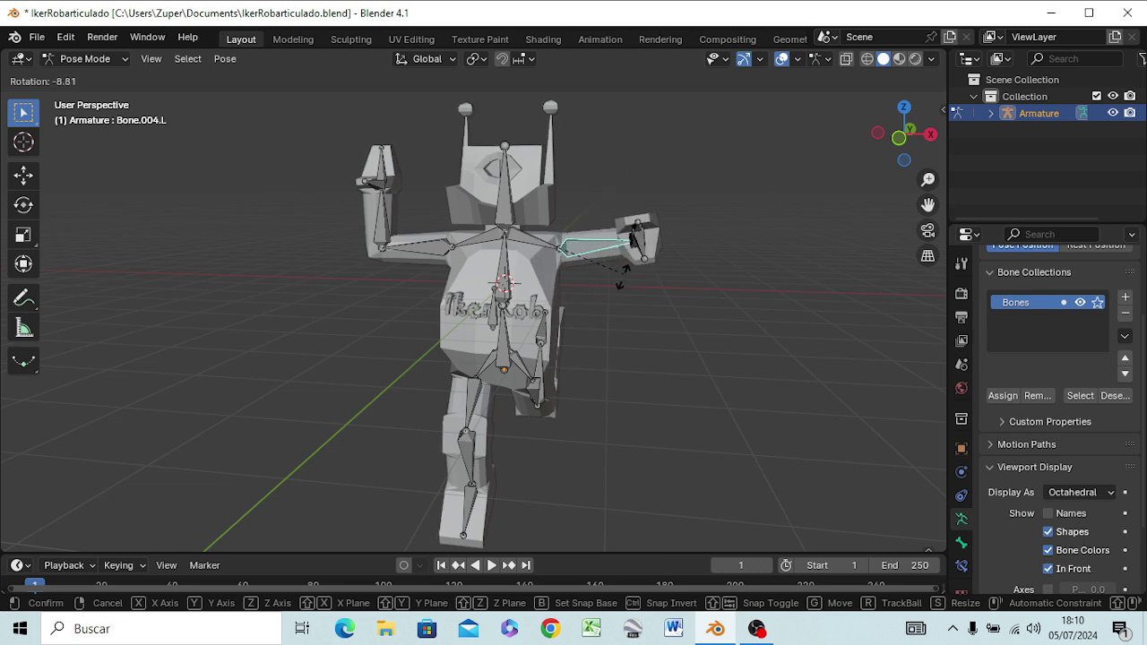
key(s)
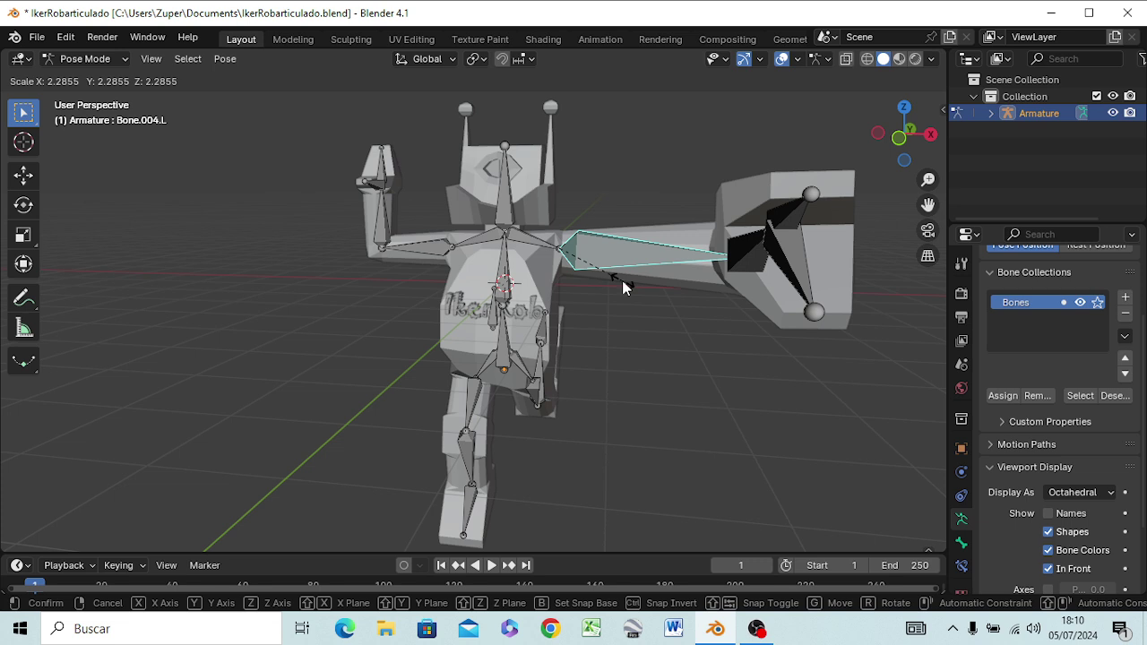
key(Escape)
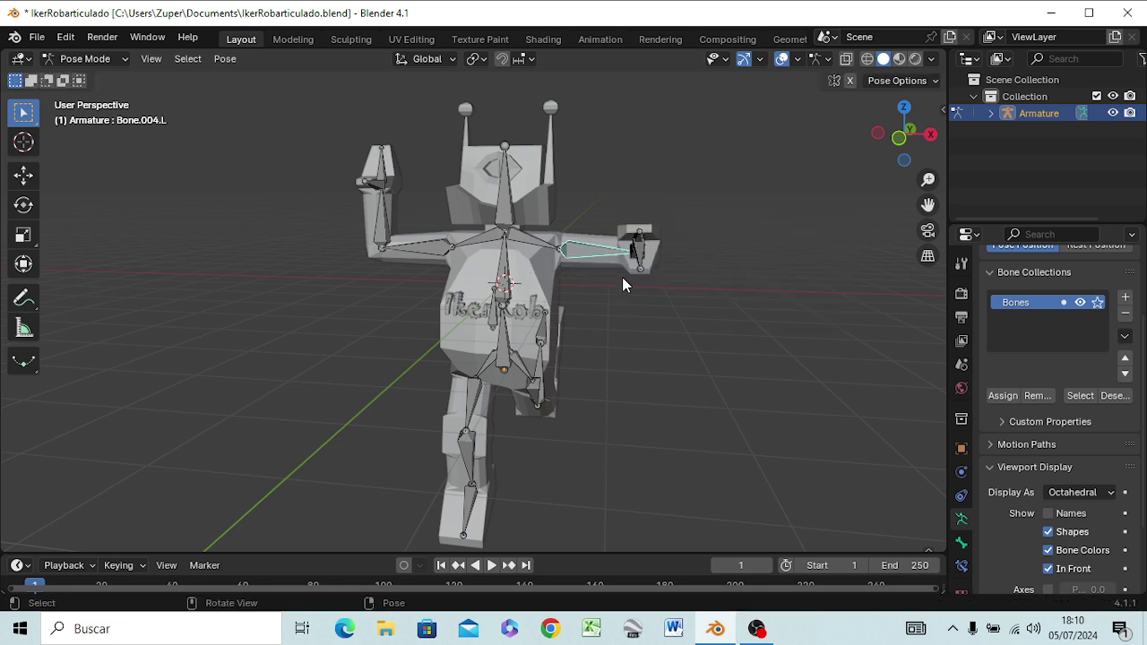
key(r)
key(x)
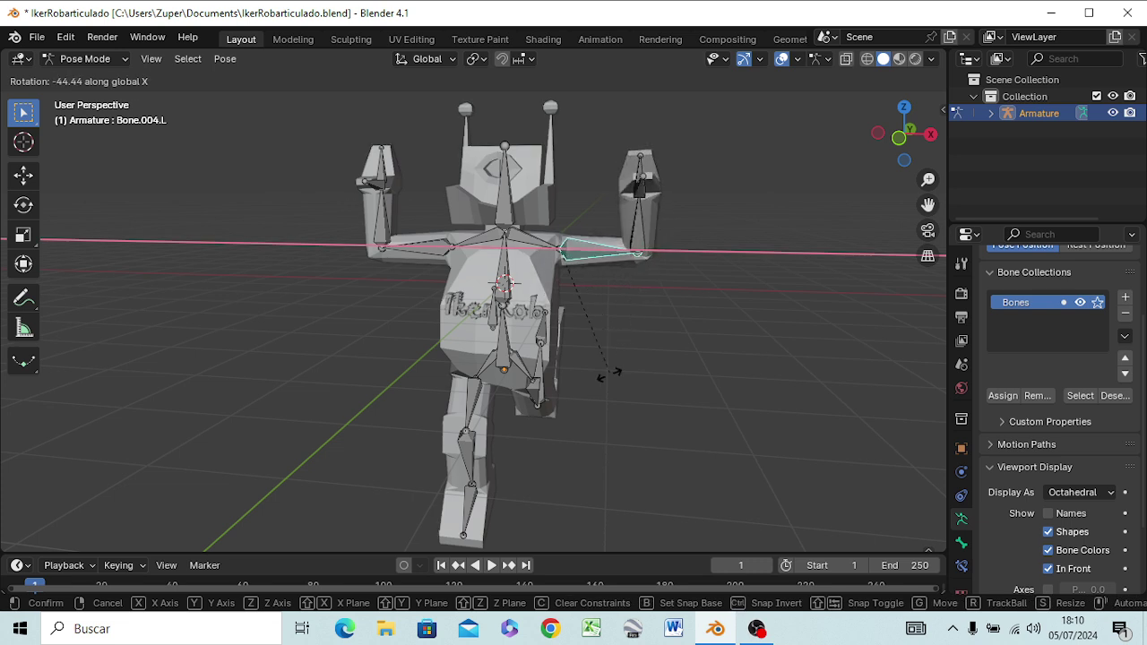
click(600, 399)
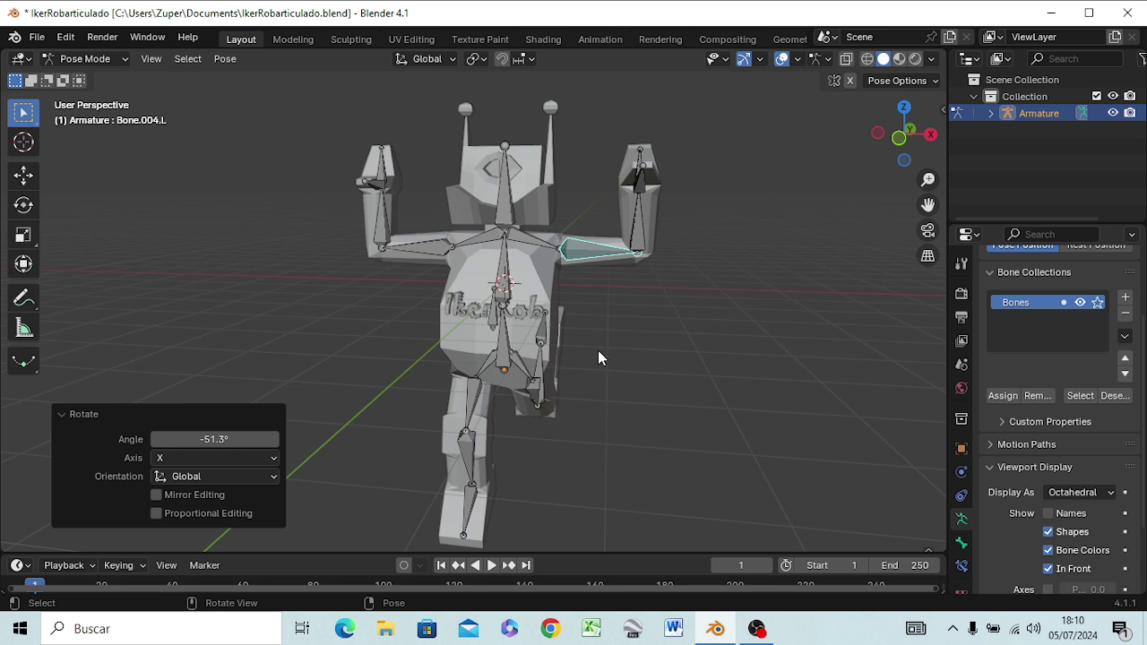
- Add a 22.1° Y-axis rotation to Bone.004.L, then select the right upper arm bone
key(r)
key(y)
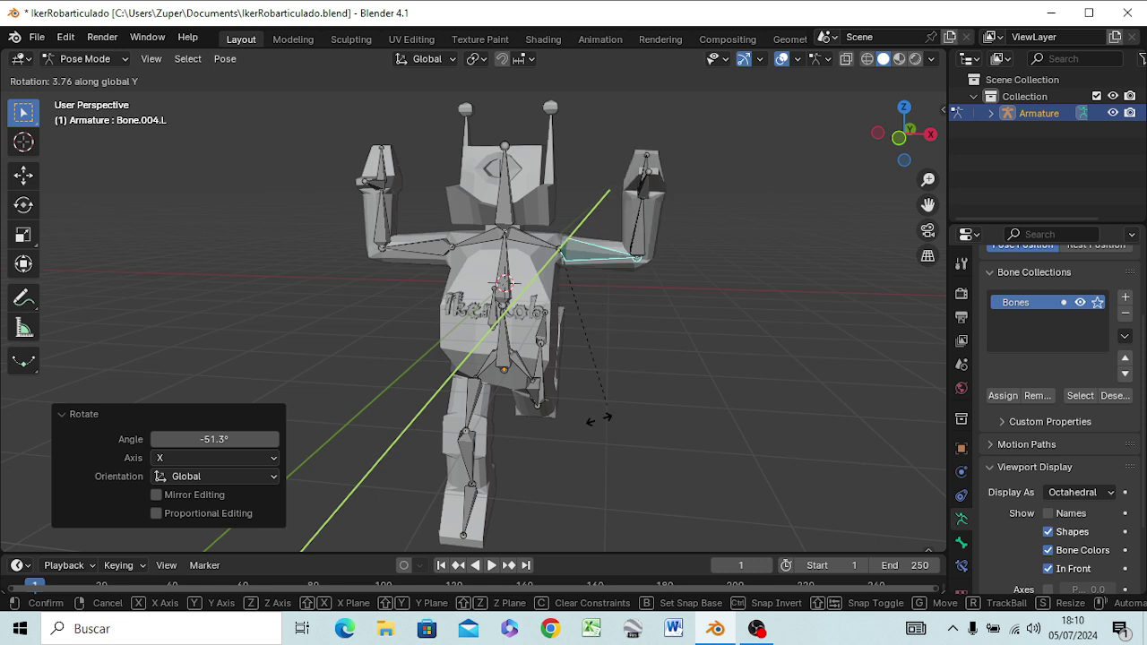
click(564, 518)
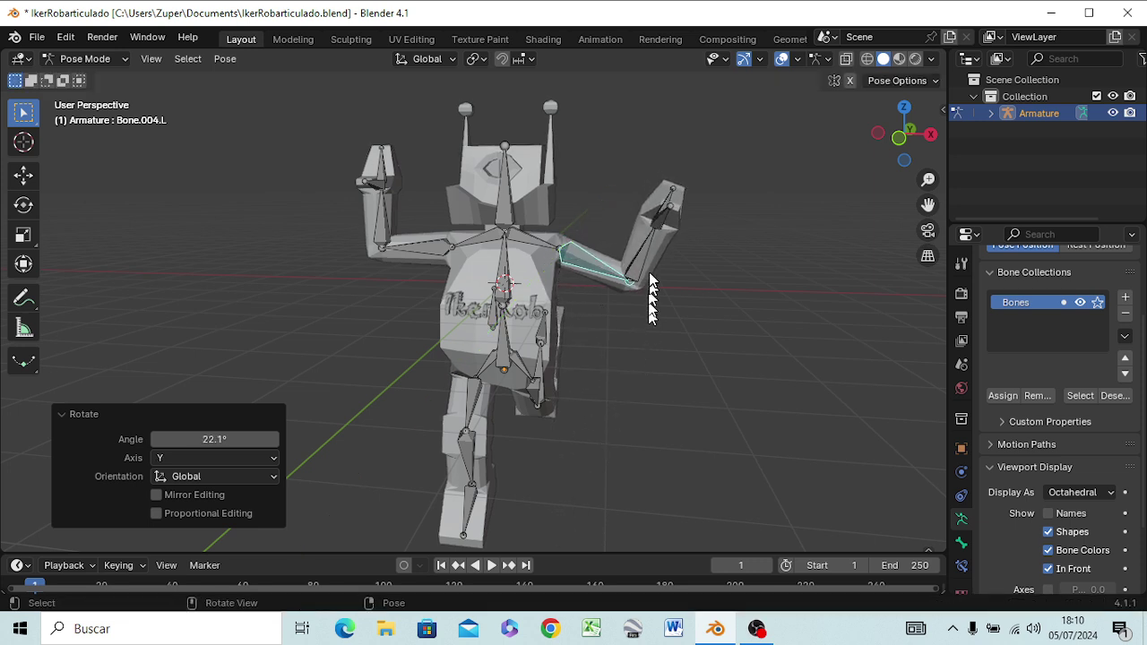
click(410, 255)
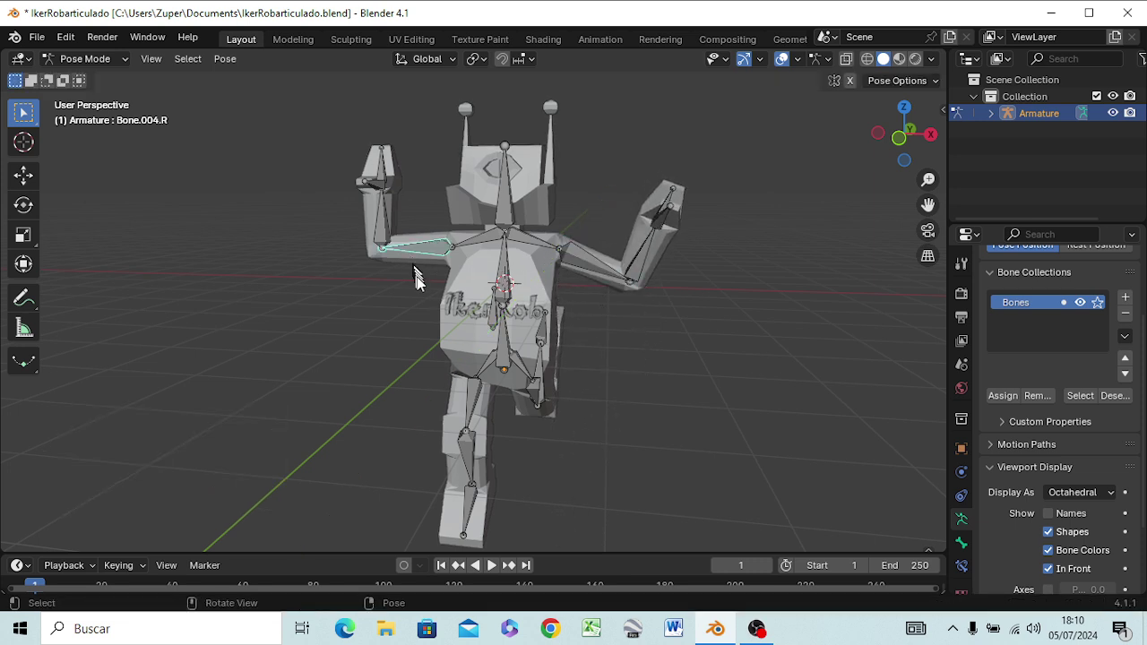
- Rotate Bone.004.R 9.61° about global Z and view the robot at an angle
key(r)
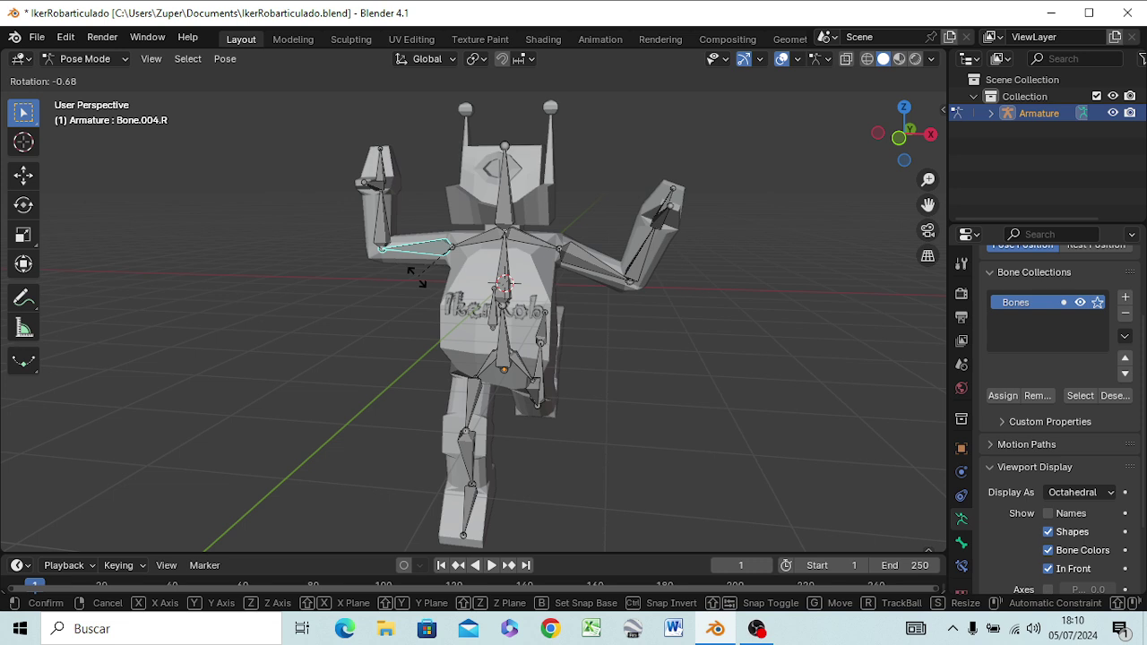
key(z)
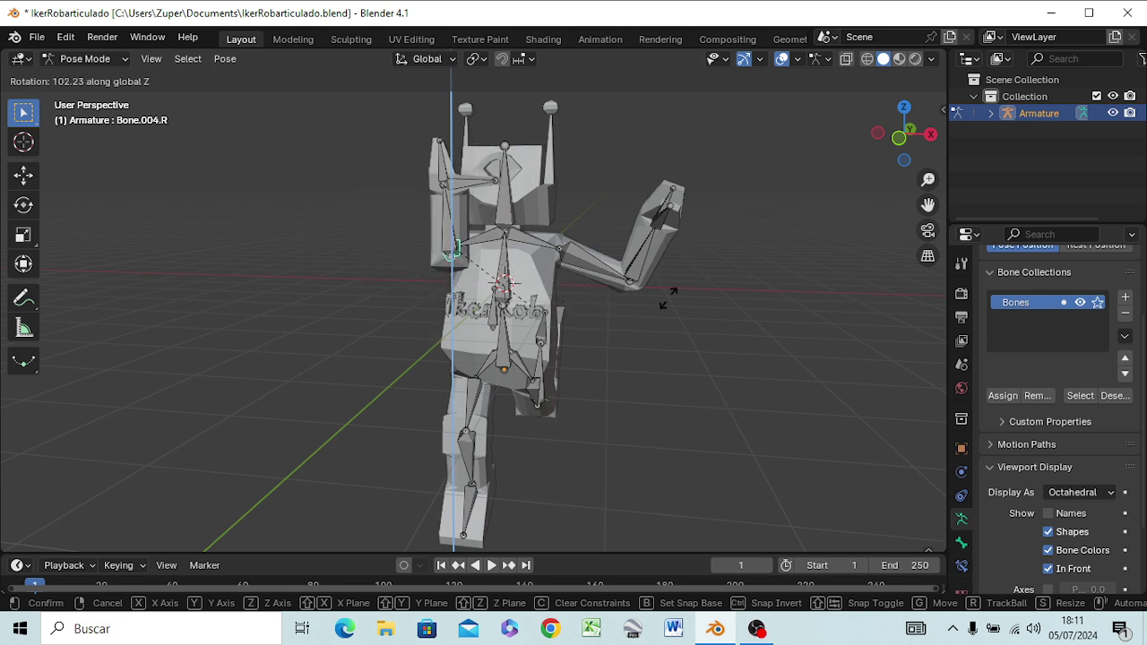
click(410, 311)
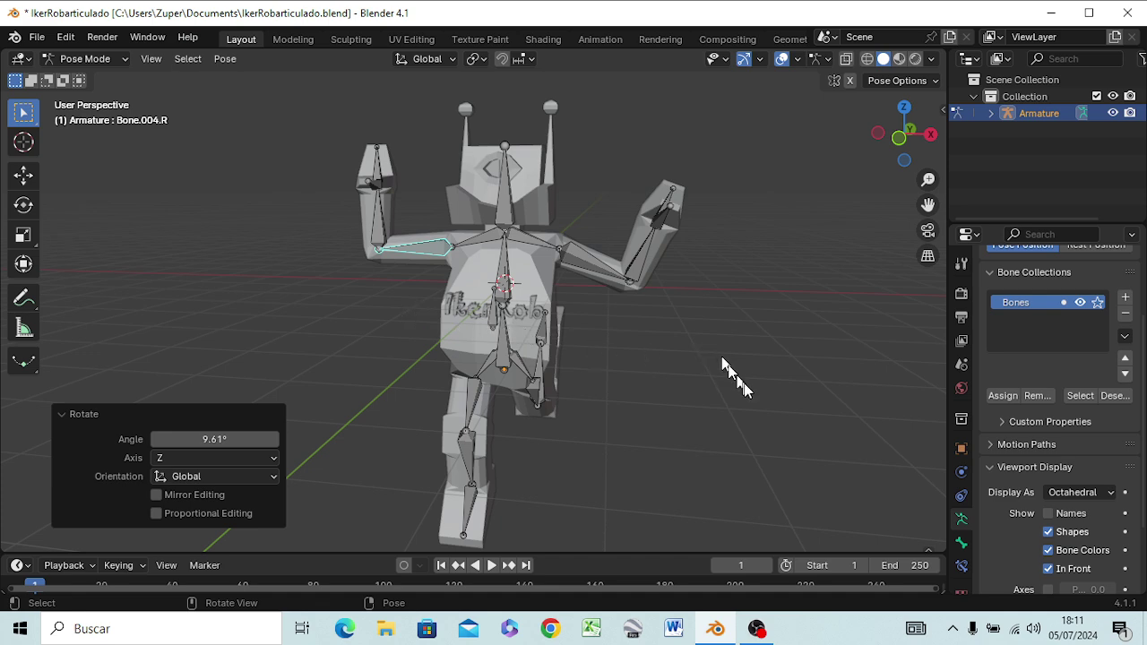
mouse_move(722, 361)
middle_down()
mouse_move(685, 381)
mouse_move(701, 383)
middle_up()
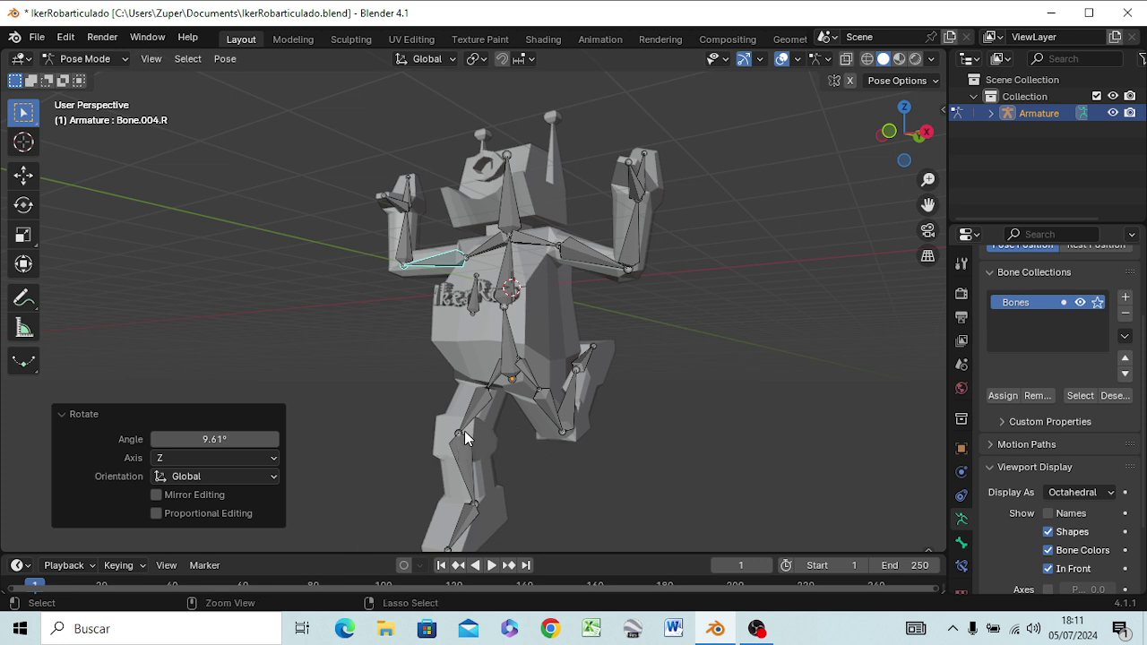
- Undo the raised-arm and bent-leg rotations, returning the robot to a straight T-pose viewed from the front
key(ctrl+shift+m)
key(ctrl+shift+v)
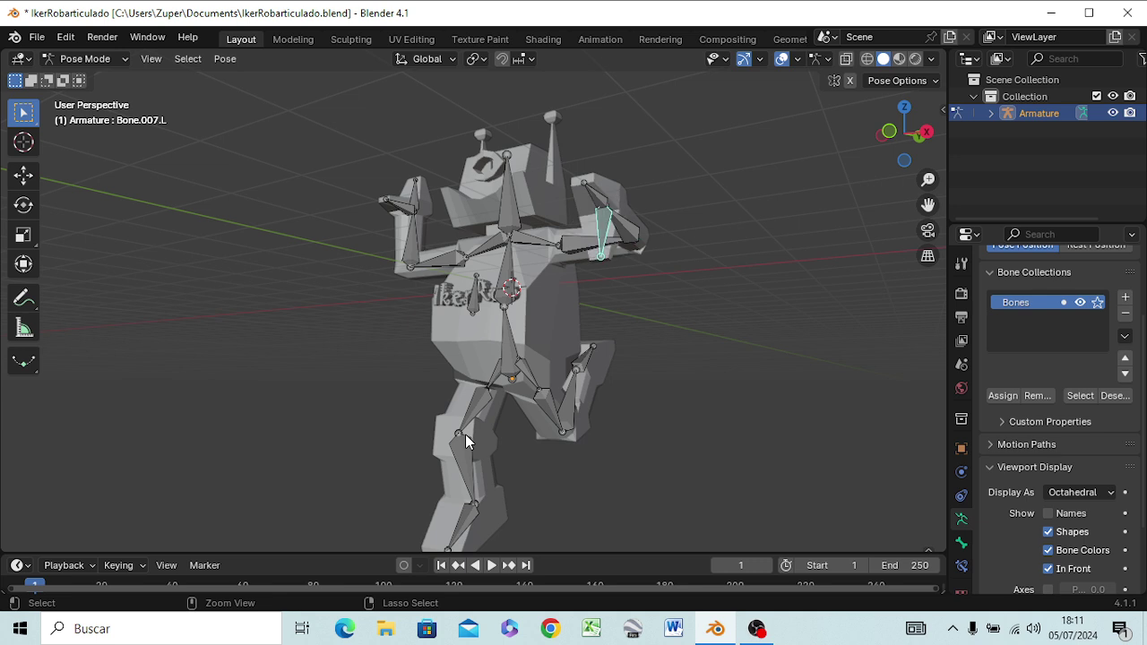
key(bracketright)
key(ctrl+shift+m)
key(ctrl+shift+v)
key(bracketright)
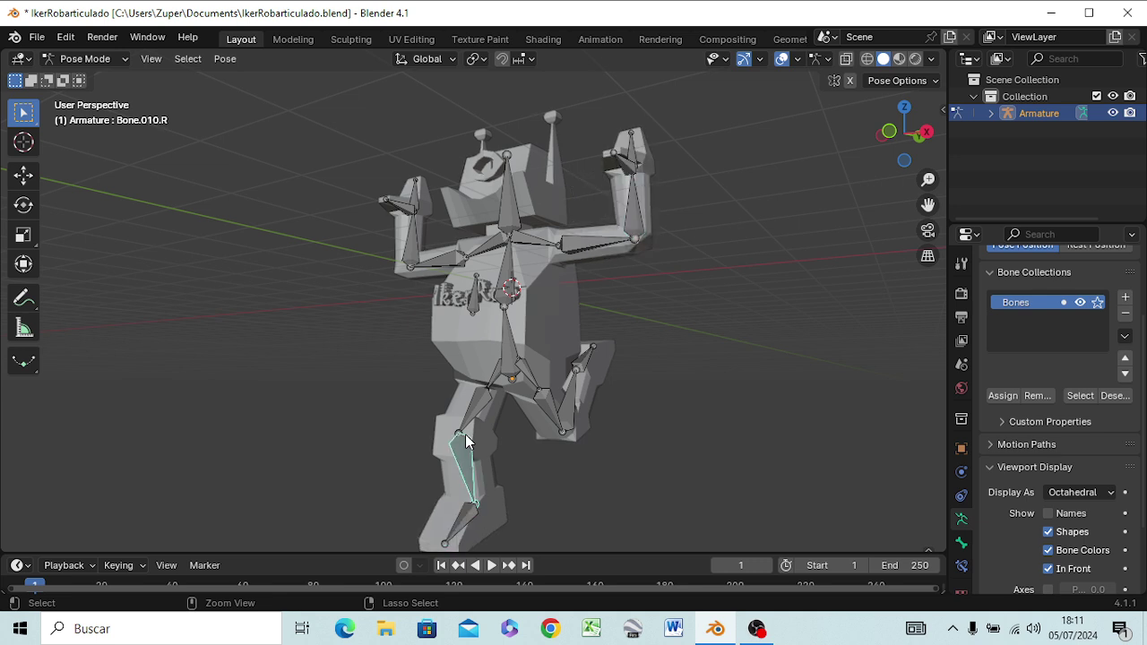
key(ctrl+shift+v)
key(bracketright)
key(ctrl+z)
key(ctrl+z)
key(ctrl+z)
key(ctrl+z)
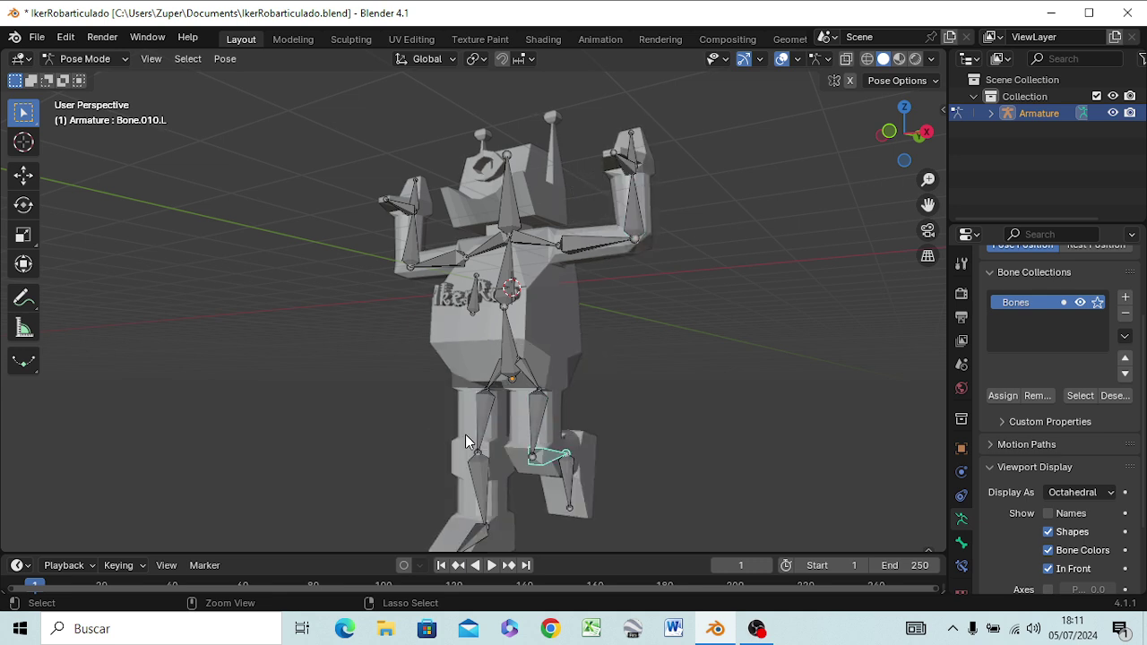
key(ctrl+z)
key(ctrl+z)
key(ctrl+z)
key(ctrl+z)
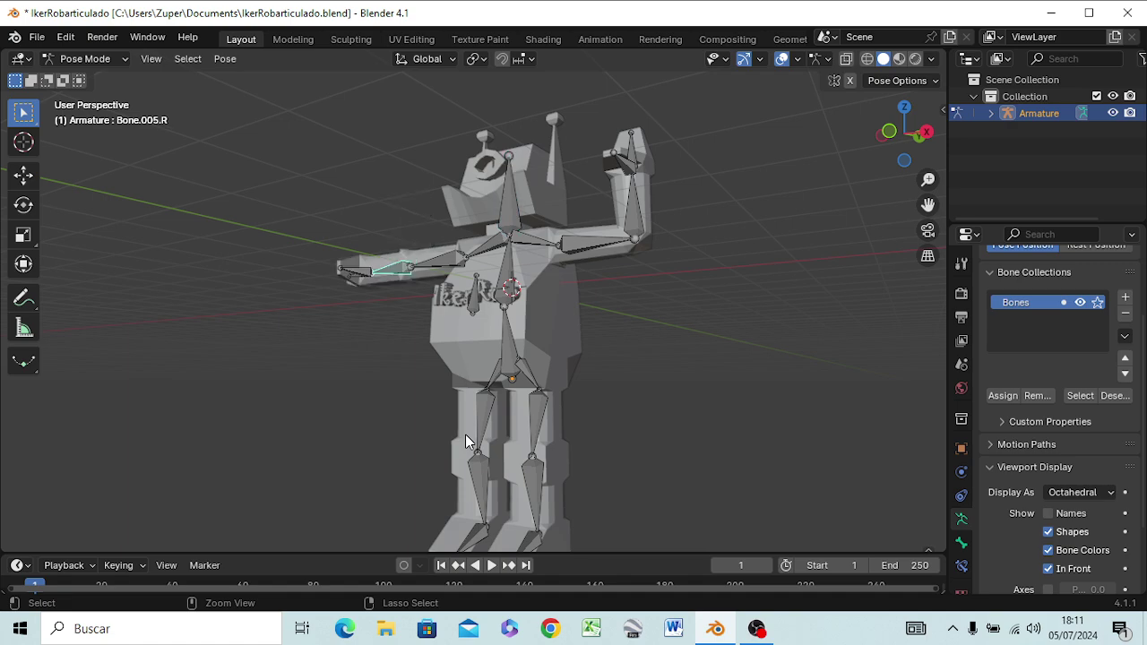
key(ctrl+z)
key(ctrl+z)
key(ctrl+z)
mouse_move(465, 434)
middle_down()
mouse_move(751, 423)
mouse_move(604, 540)
mouse_move(689, 392)
mouse_move(660, 453)
mouse_move(622, 469)
middle_up()
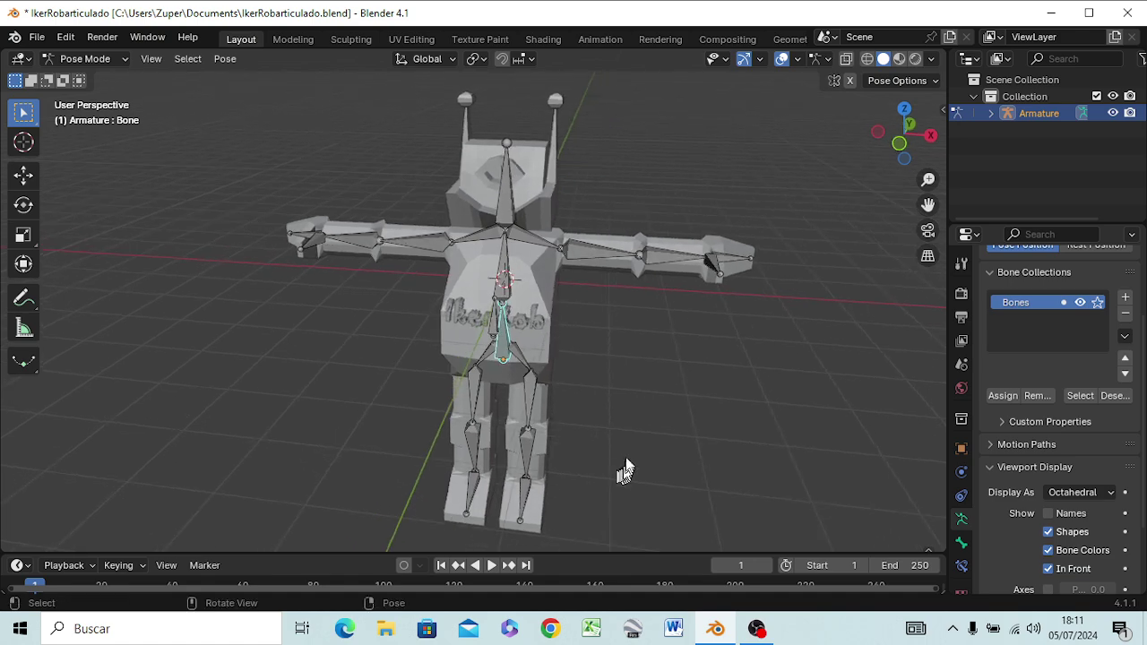